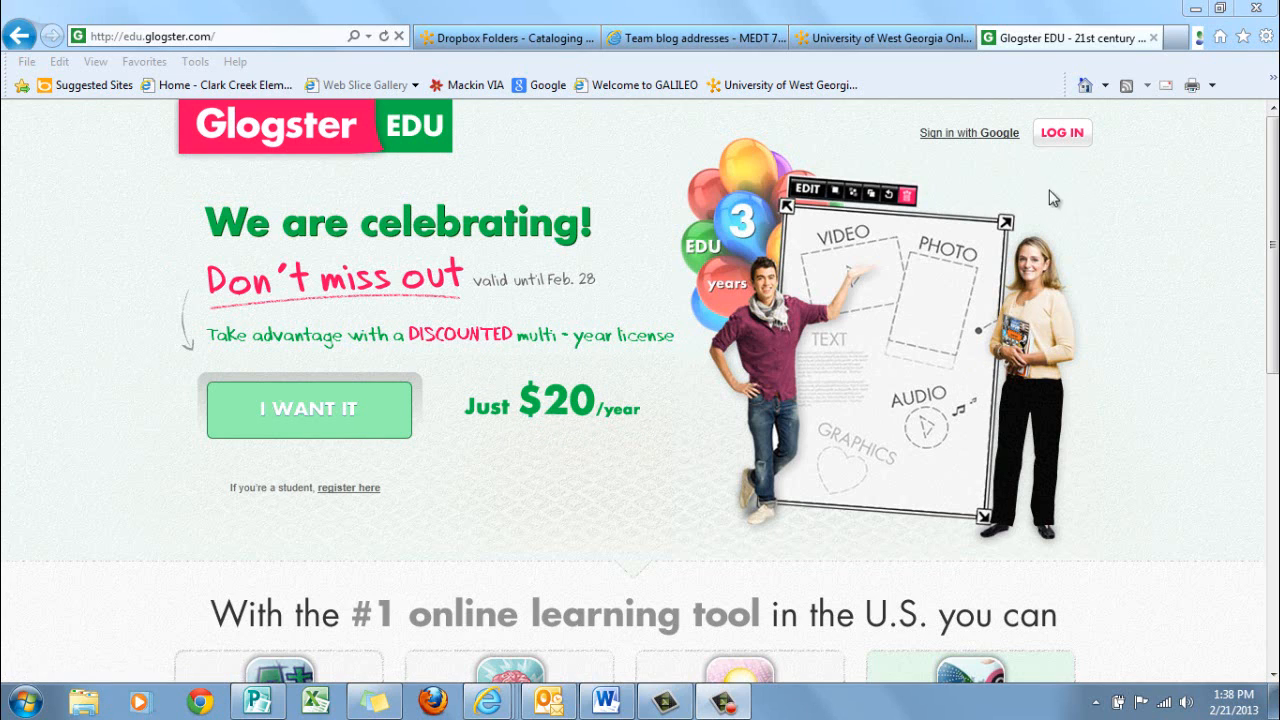
Log in to the Glogster EDU account with its nickname and password
click(1070, 145)
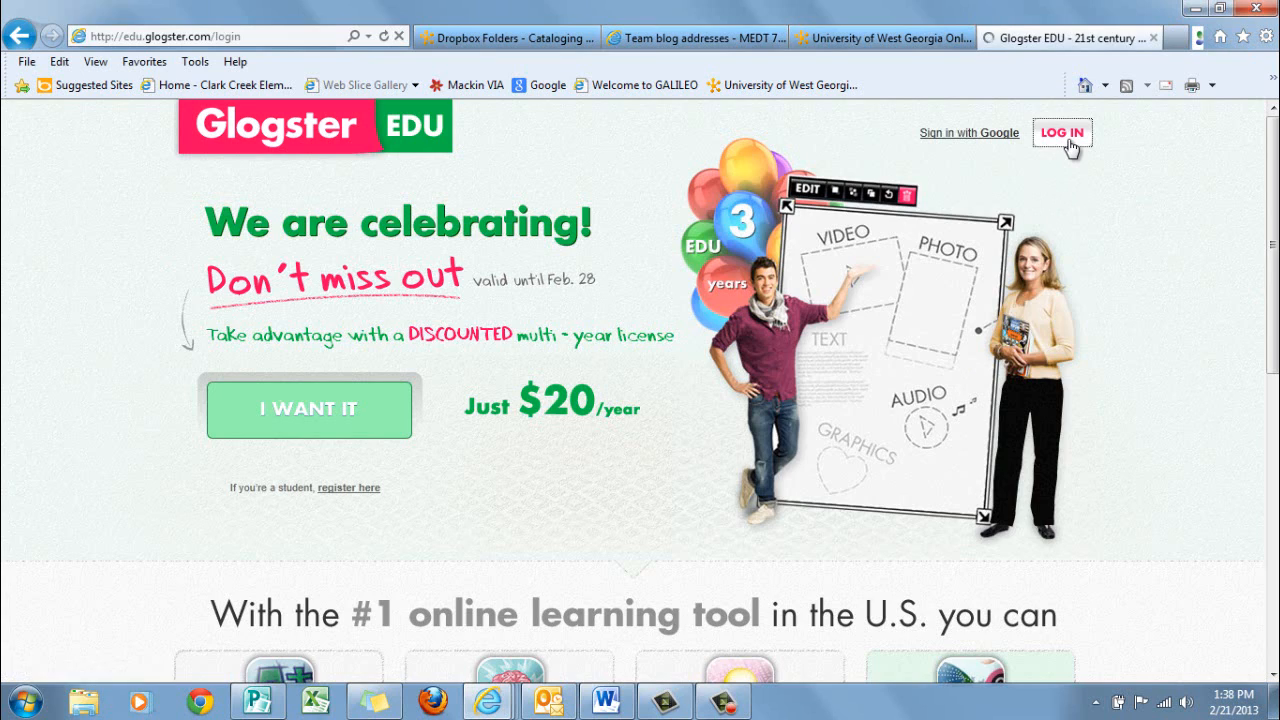
click(538, 310)
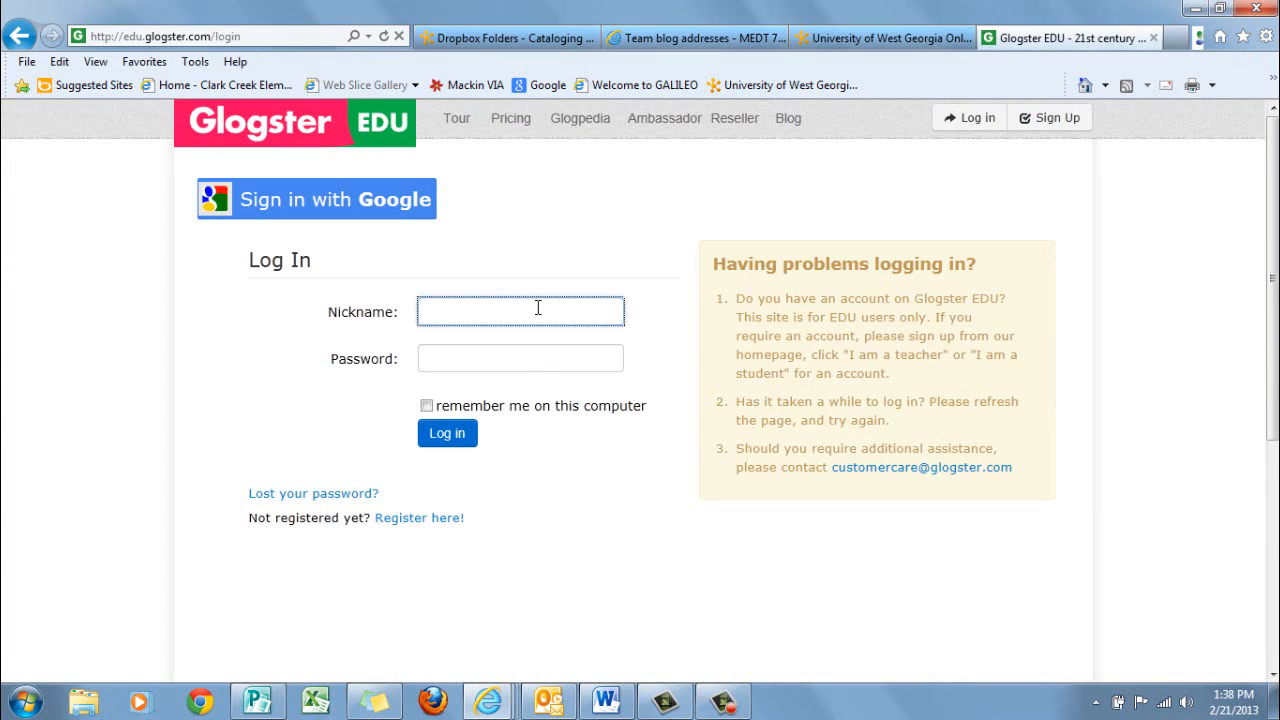
drag(496, 314, 418, 313)
click(480, 354)
text(••)
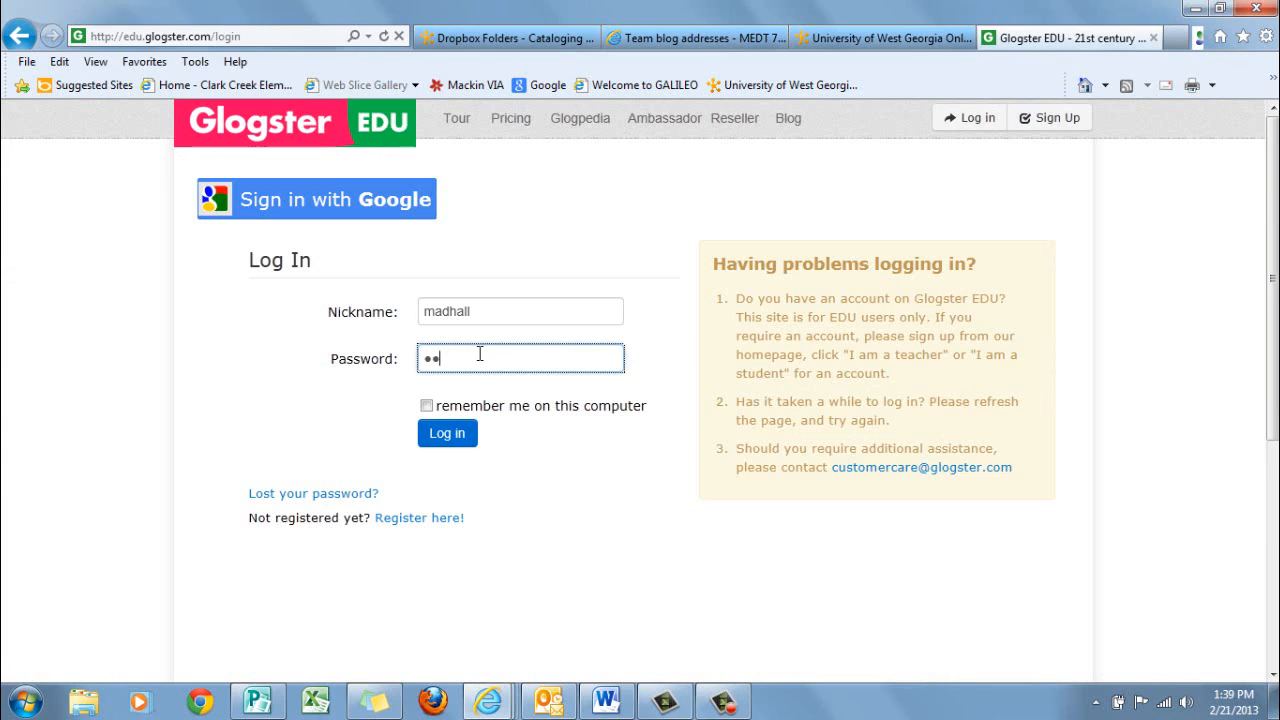
text(•••••)
click(447, 438)
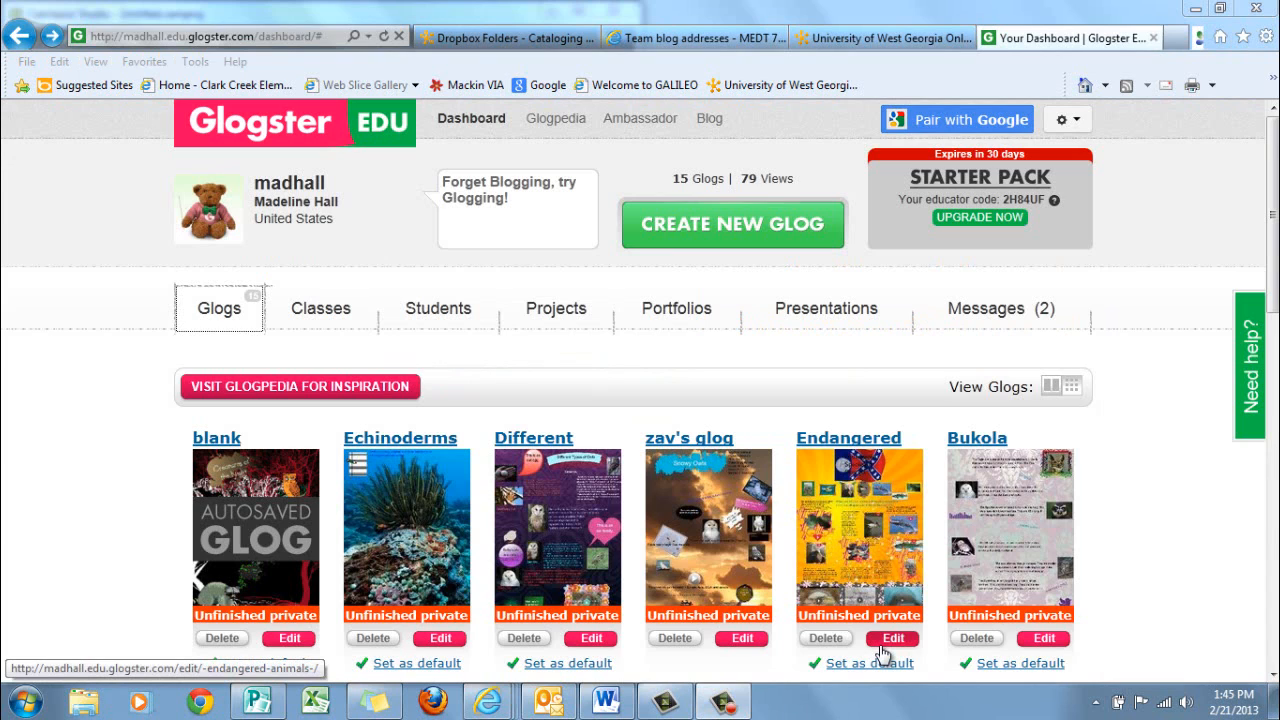
Browse the sample Glogs in the Glogpedia library and return to the dashboard
click(566, 130)
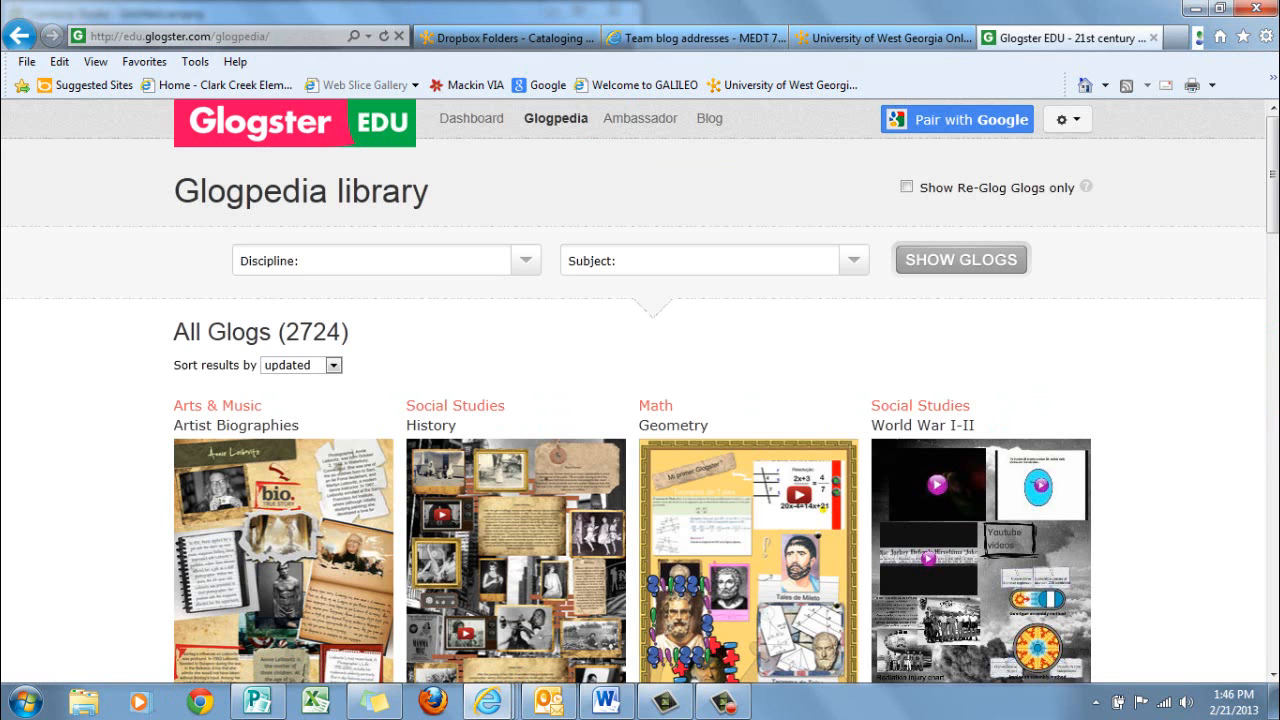
scroll(640, 400, down, 3)
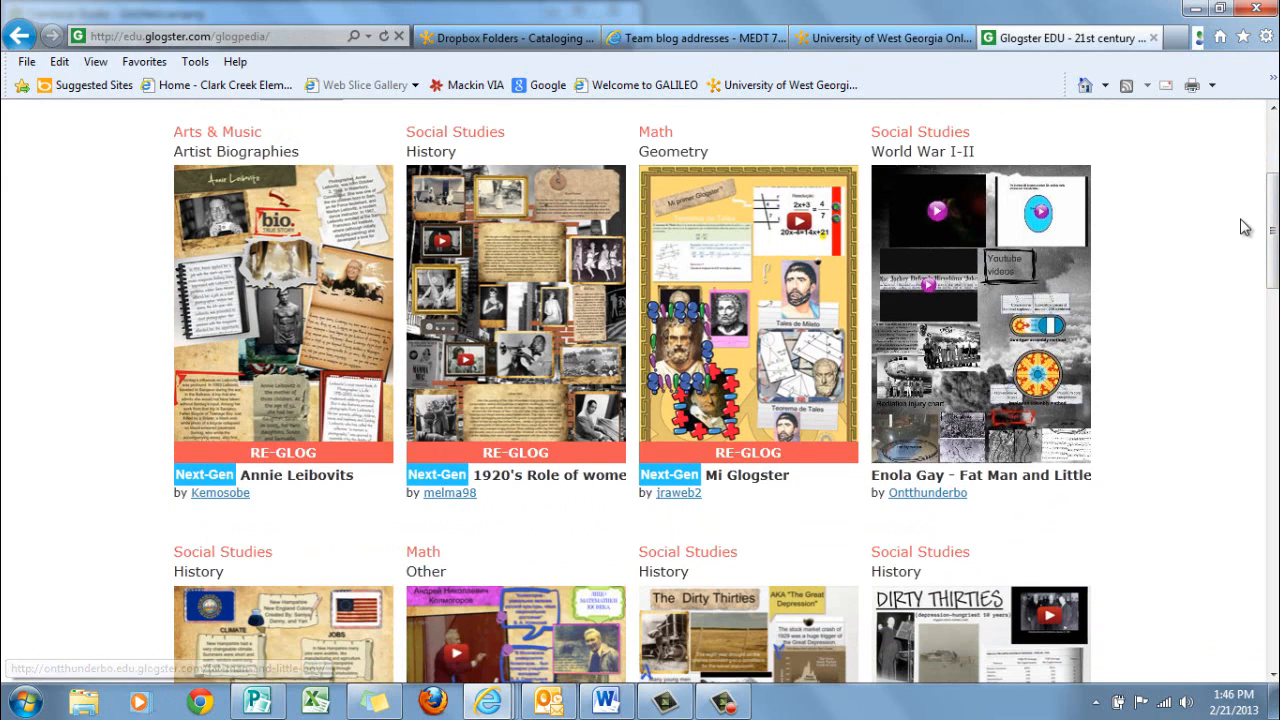
drag(1274, 205, 1252, 116)
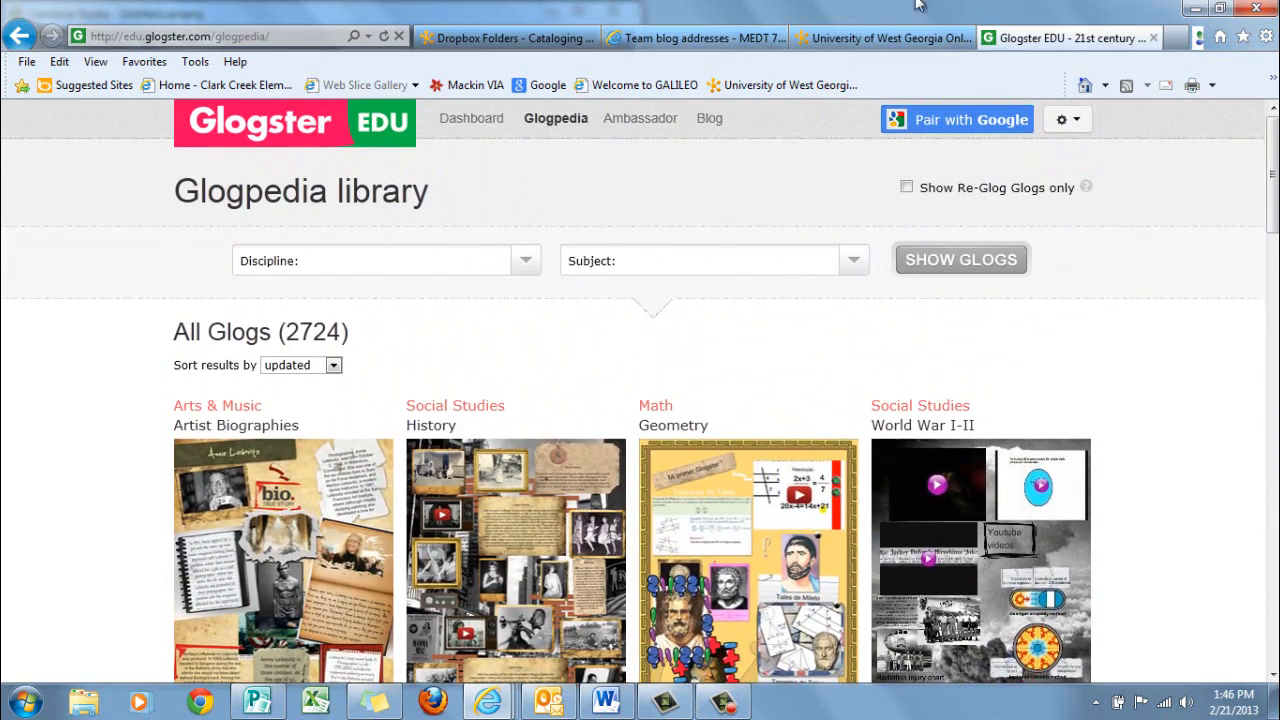
click(18, 35)
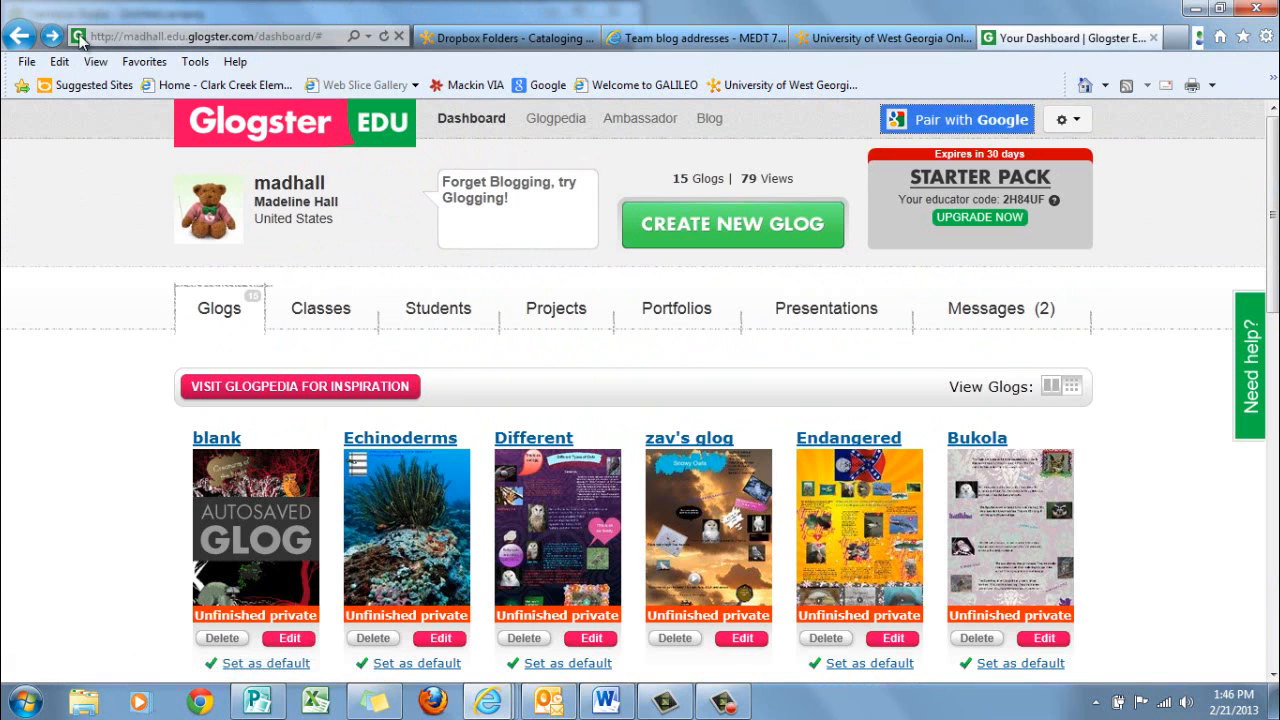
Create a new Next-Gen Glog from the Blank template on the dashboard
click(724, 226)
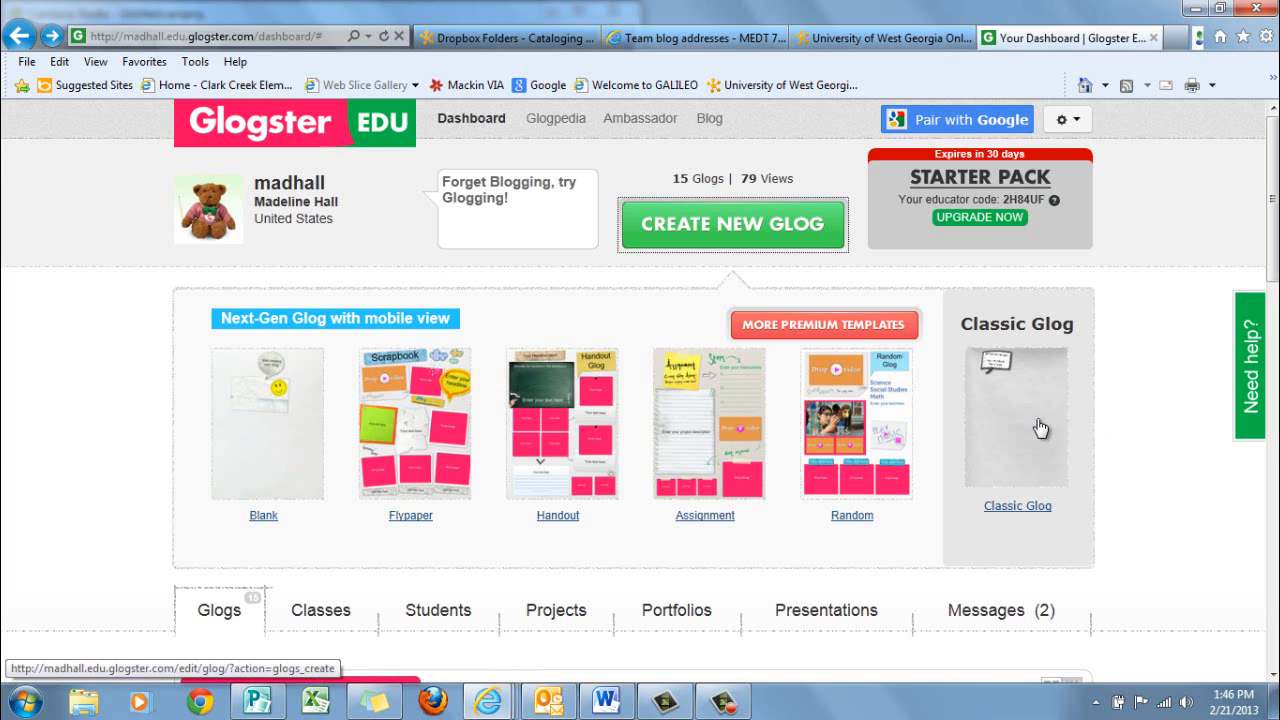
click(263, 516)
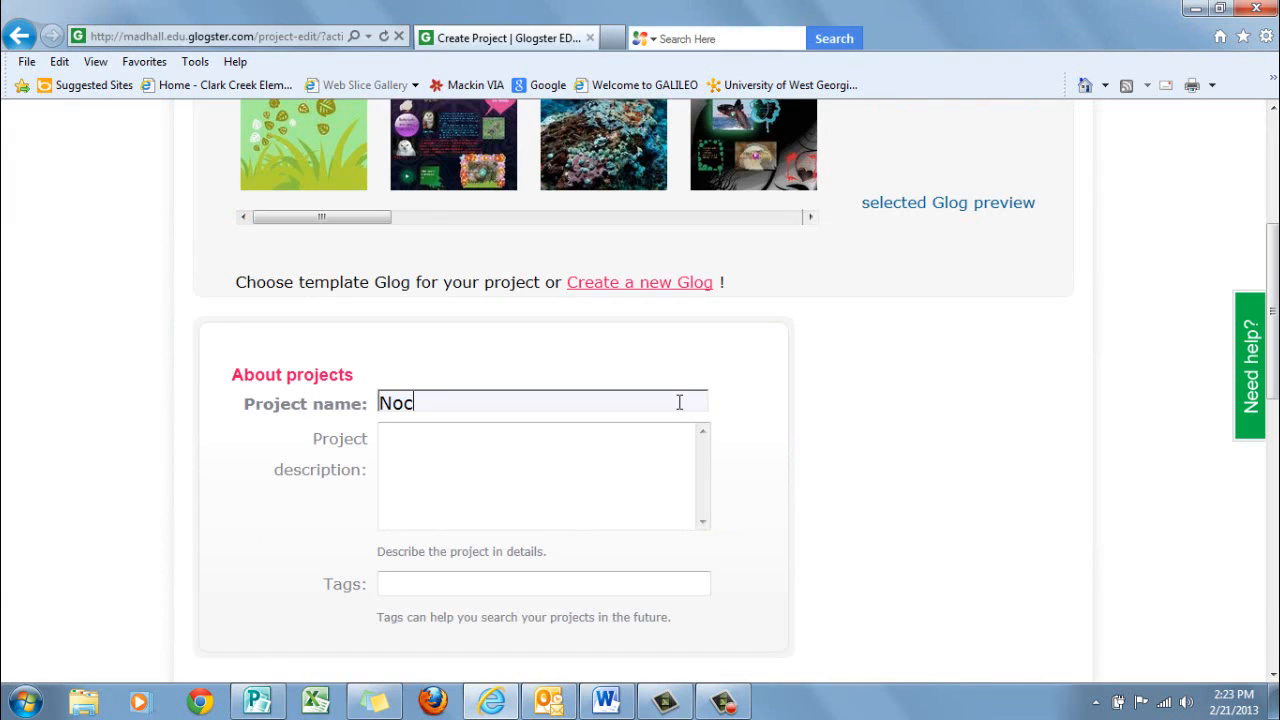
Name the new project Nocturnal Animals
text(turnal Animals)
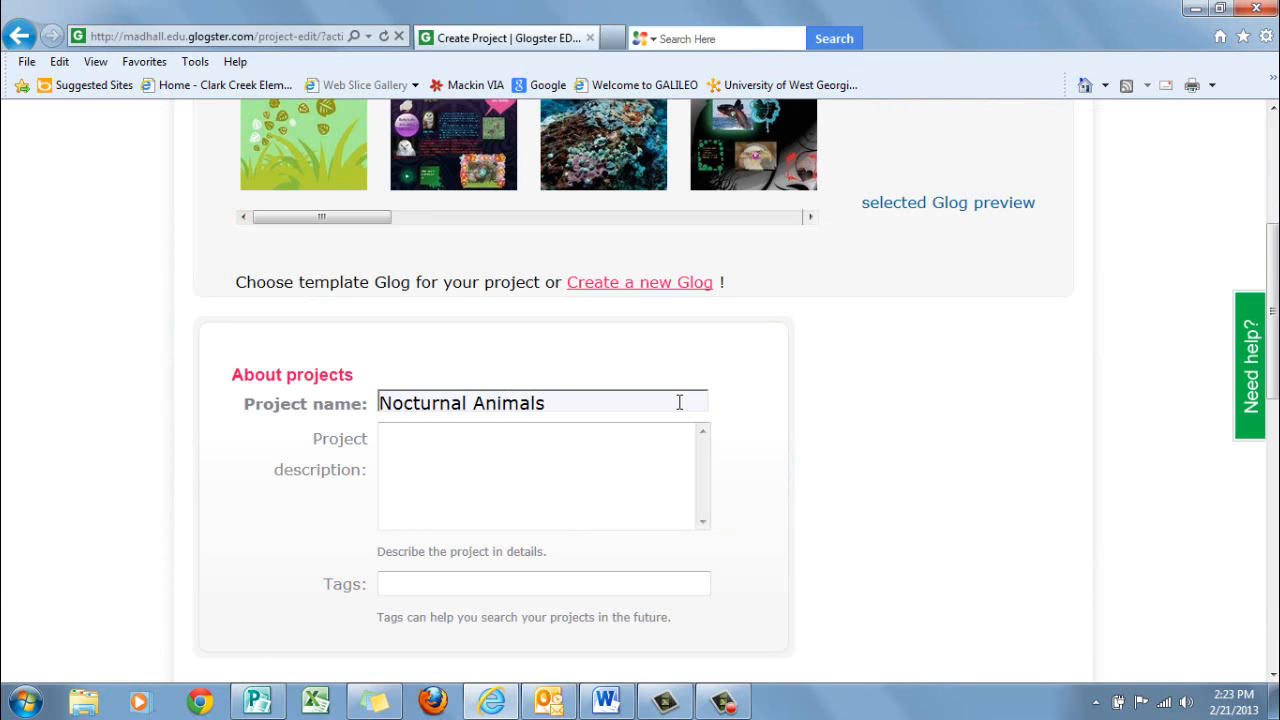
Enter the project tags "nocturnal animals owls raccoons bats", leaving the description blank
click(632, 430)
click(524, 581)
text(nocturnal)
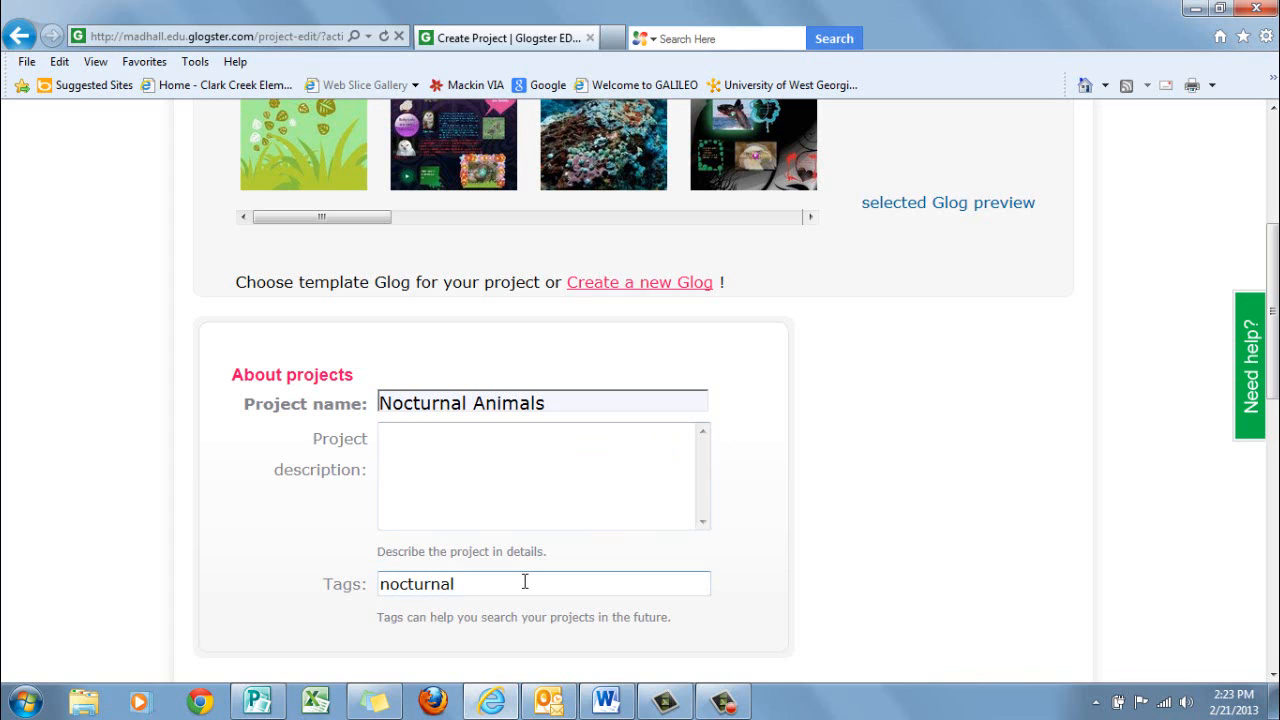
text( animals owls raccoon)
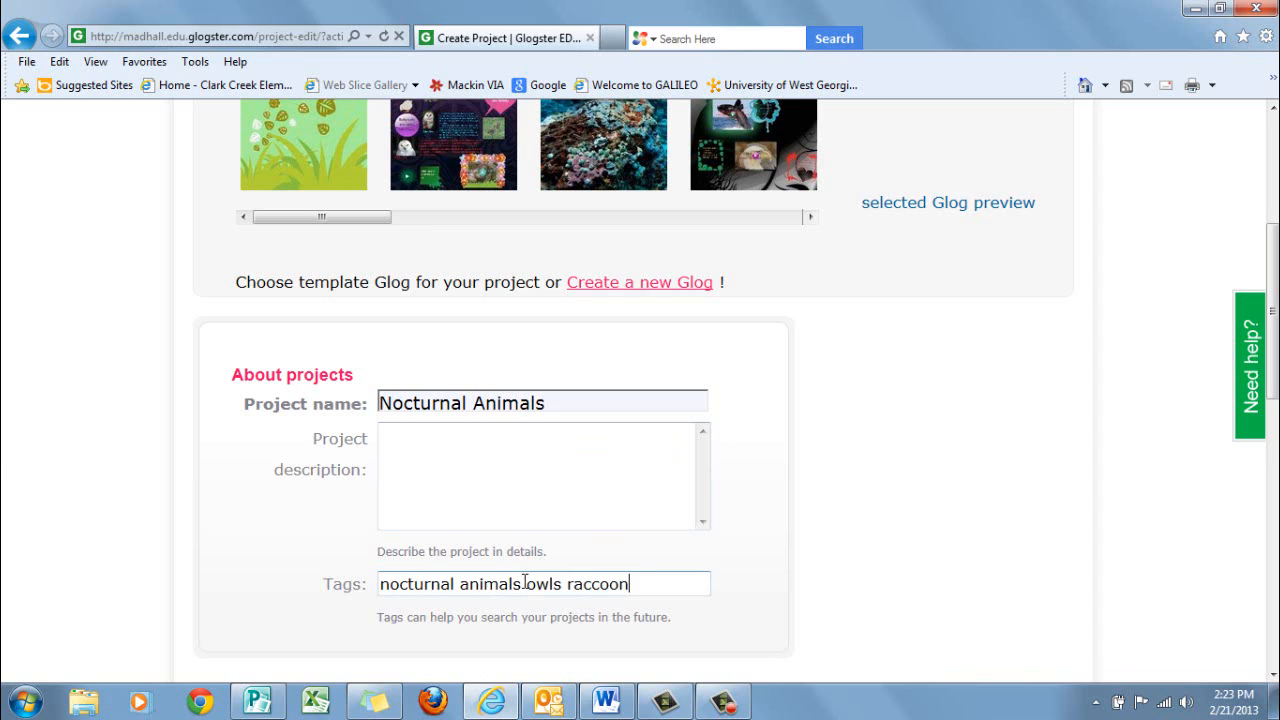
text(s bats)
Try to save the project without assigning a class or writing a message to assignees
scroll(1030, 570, down, 4)
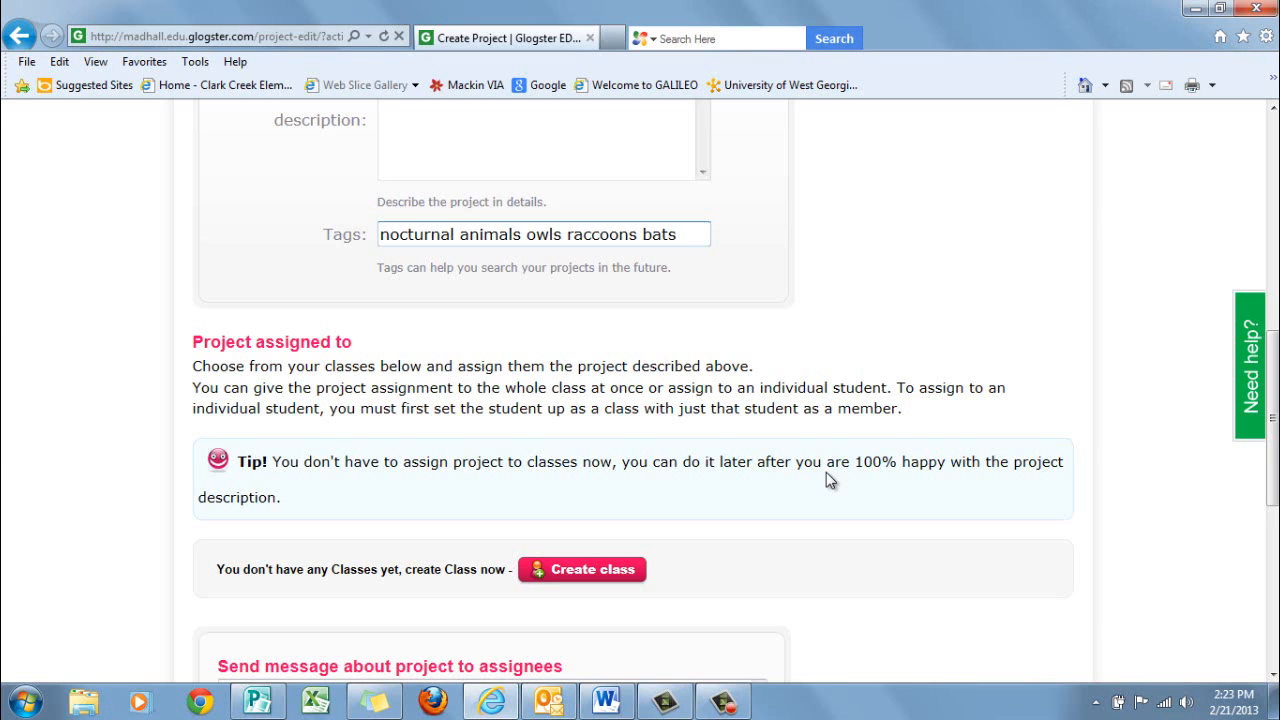
scroll(826, 480, down, 1)
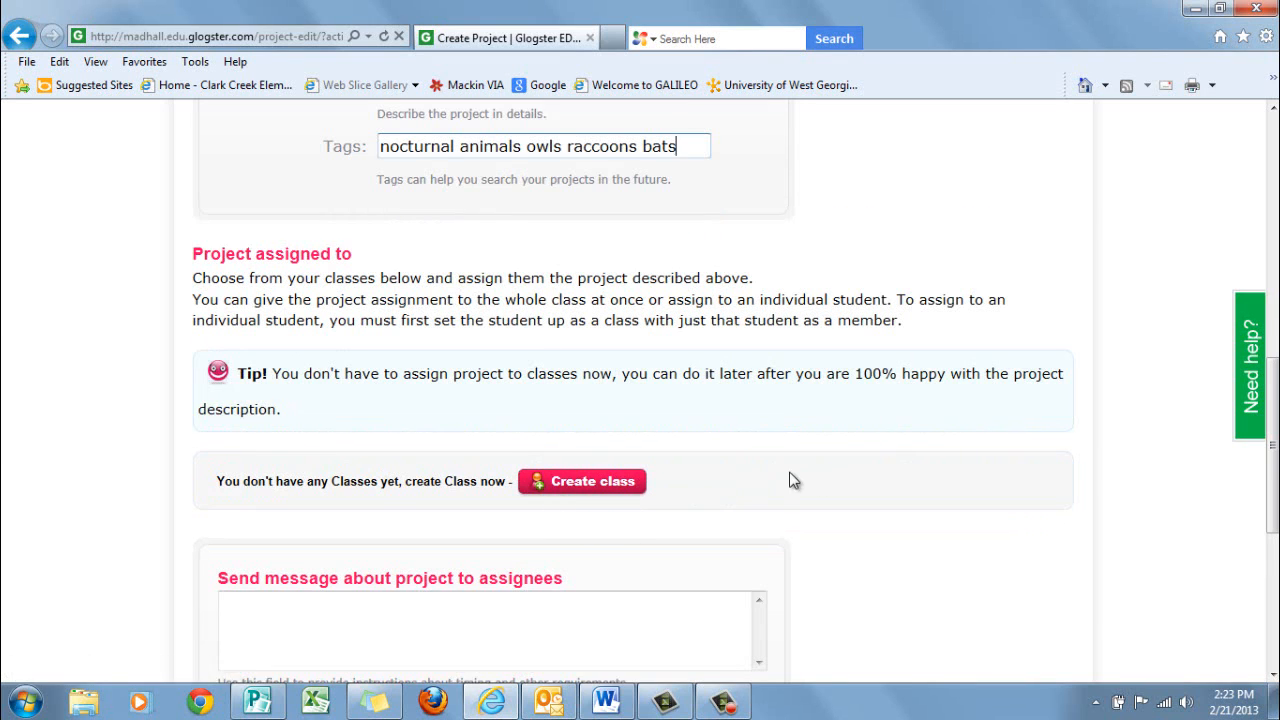
scroll(790, 480, down, 2)
scroll(790, 480, down, 1)
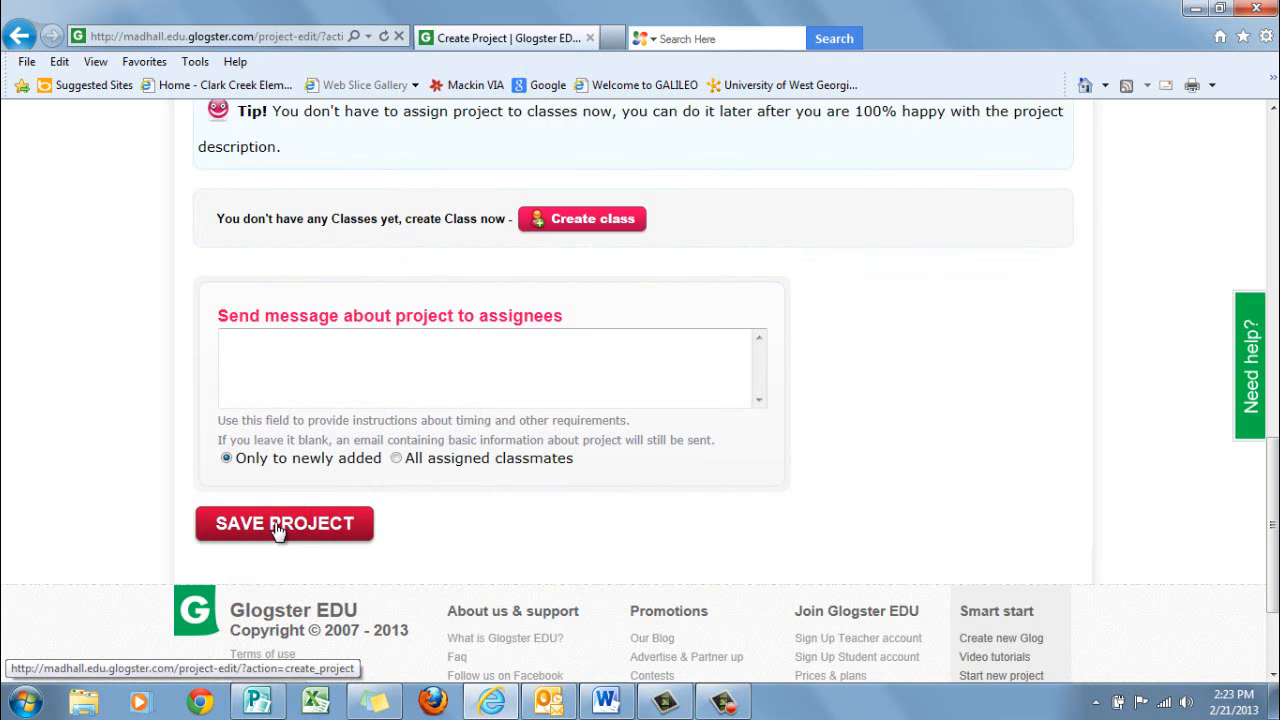
click(278, 524)
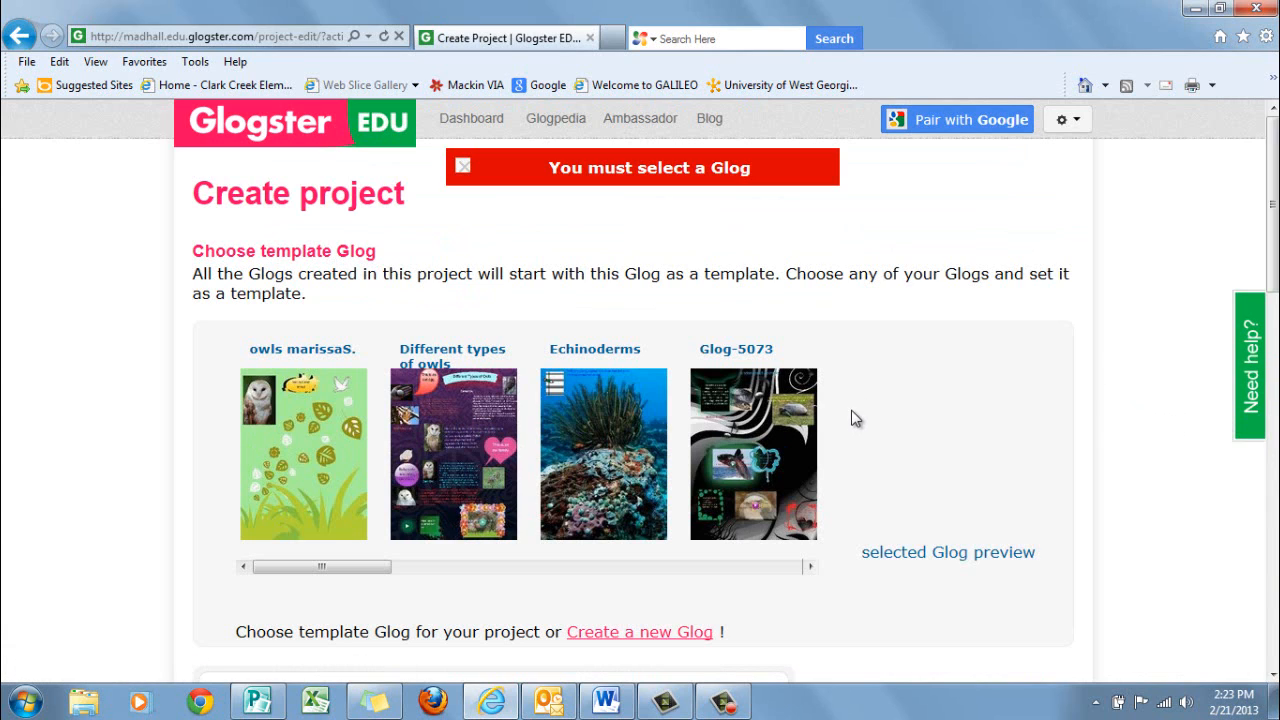
Create a new Glog for the project from the Blank Next-Gen template
scroll(862, 414, down, 5)
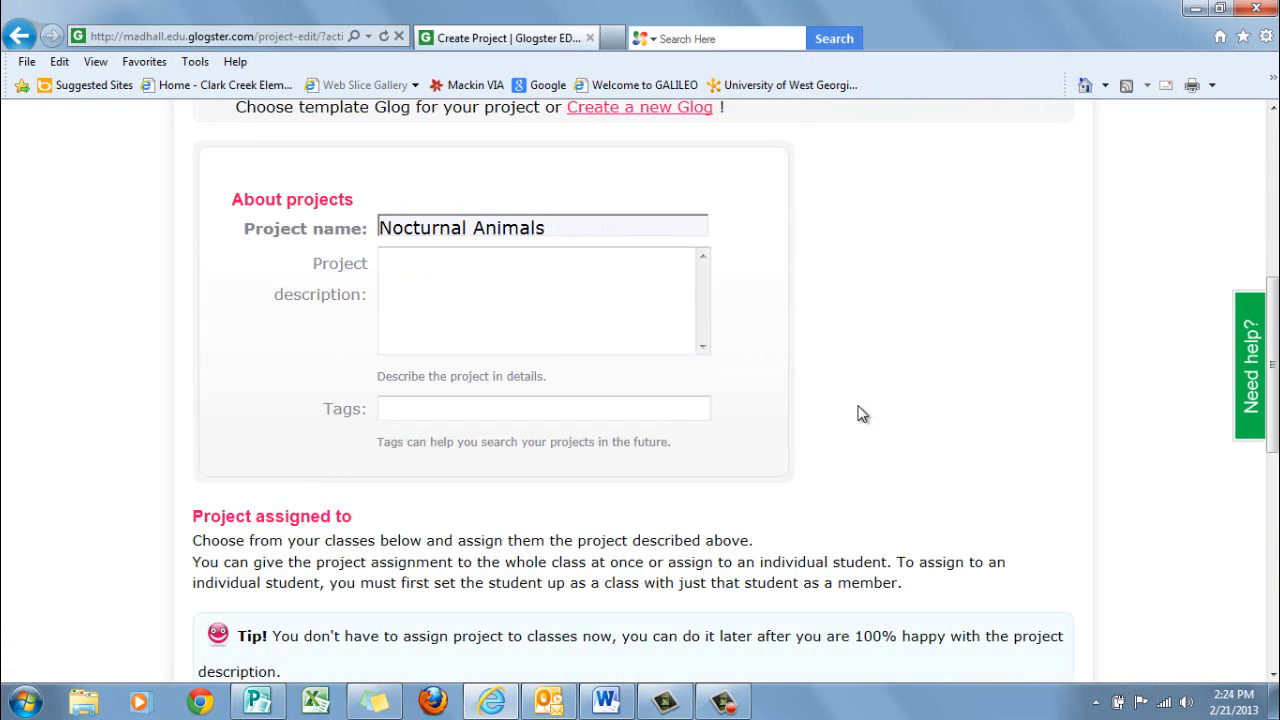
scroll(862, 414, down, 3)
scroll(862, 414, down, 4)
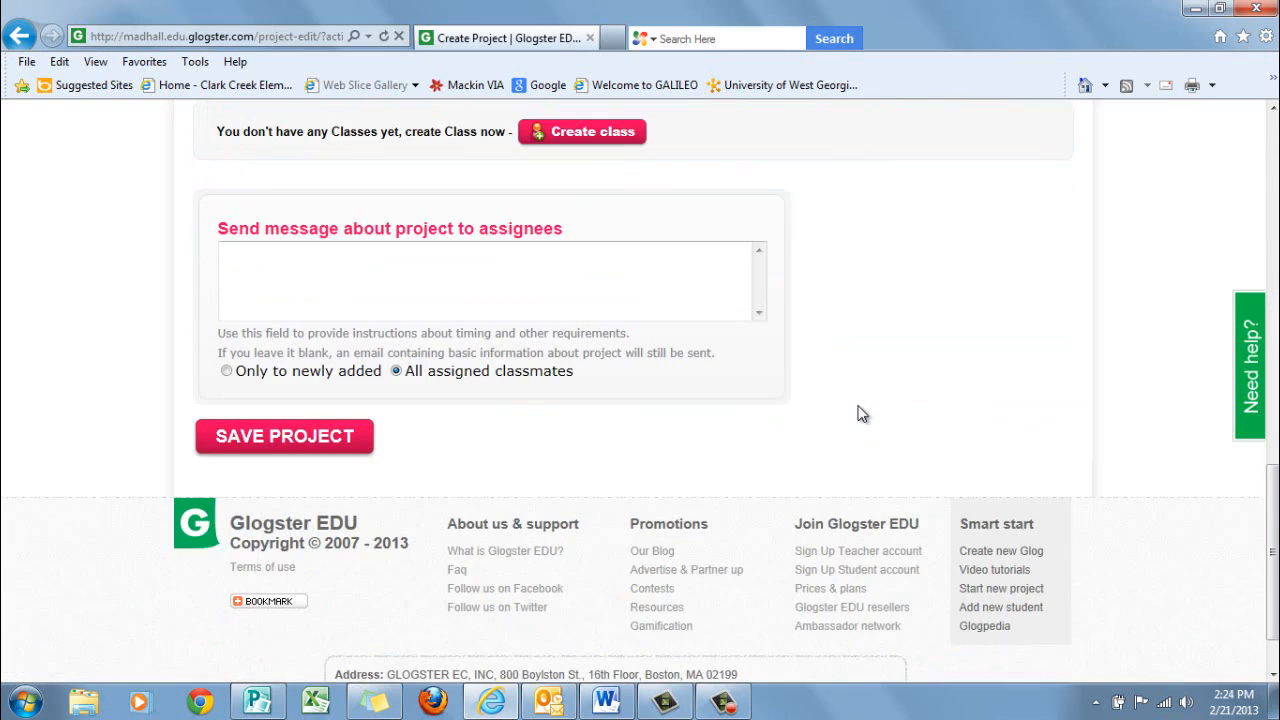
scroll(862, 414, down, 1)
scroll(862, 414, up, 12)
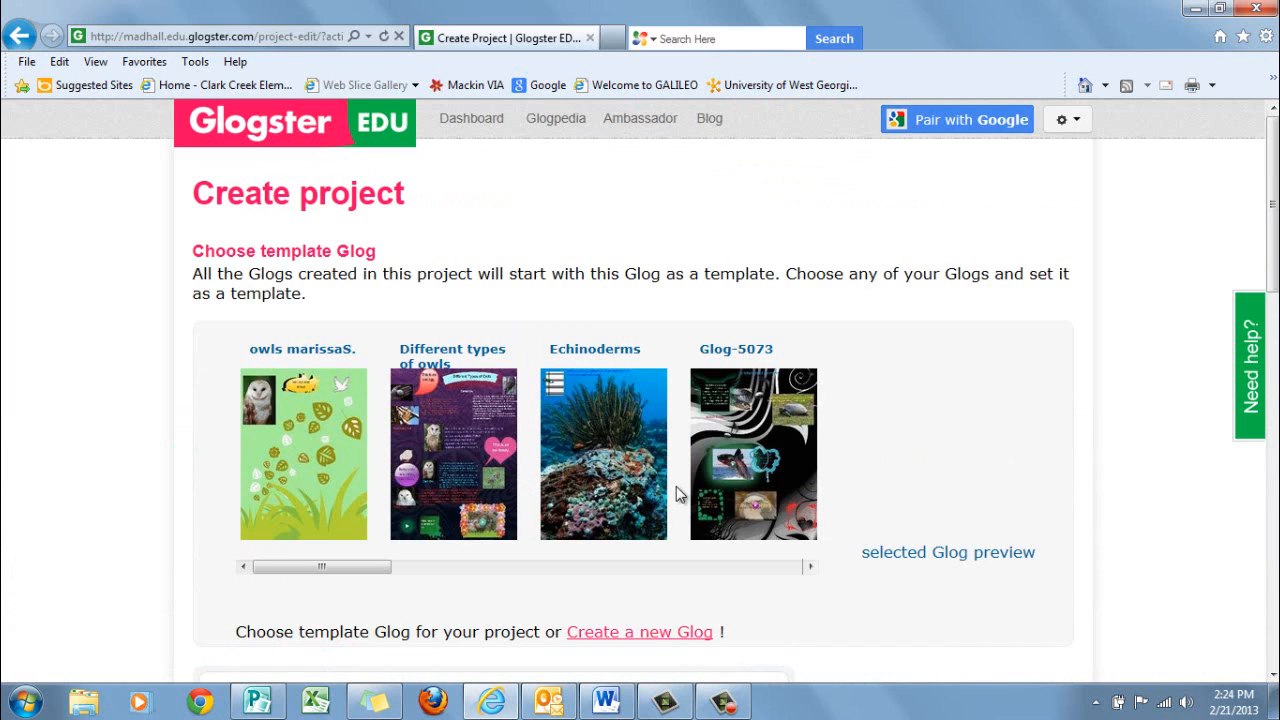
click(681, 632)
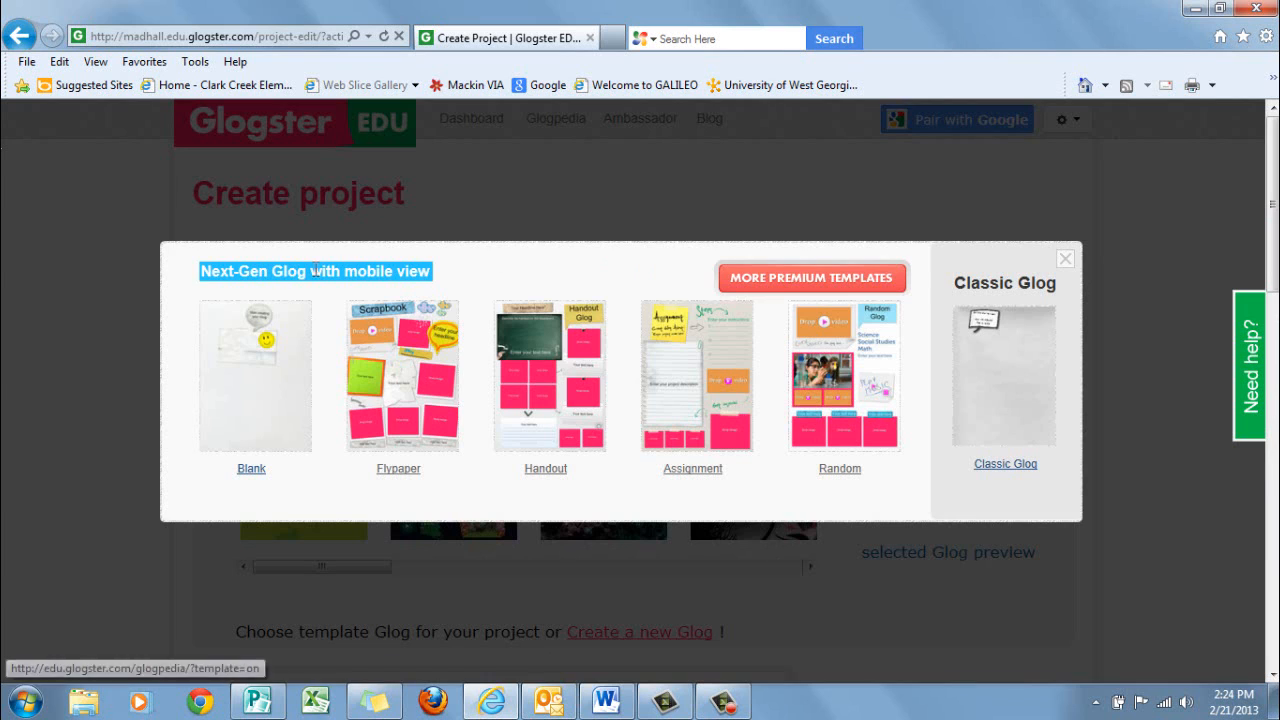
click(248, 469)
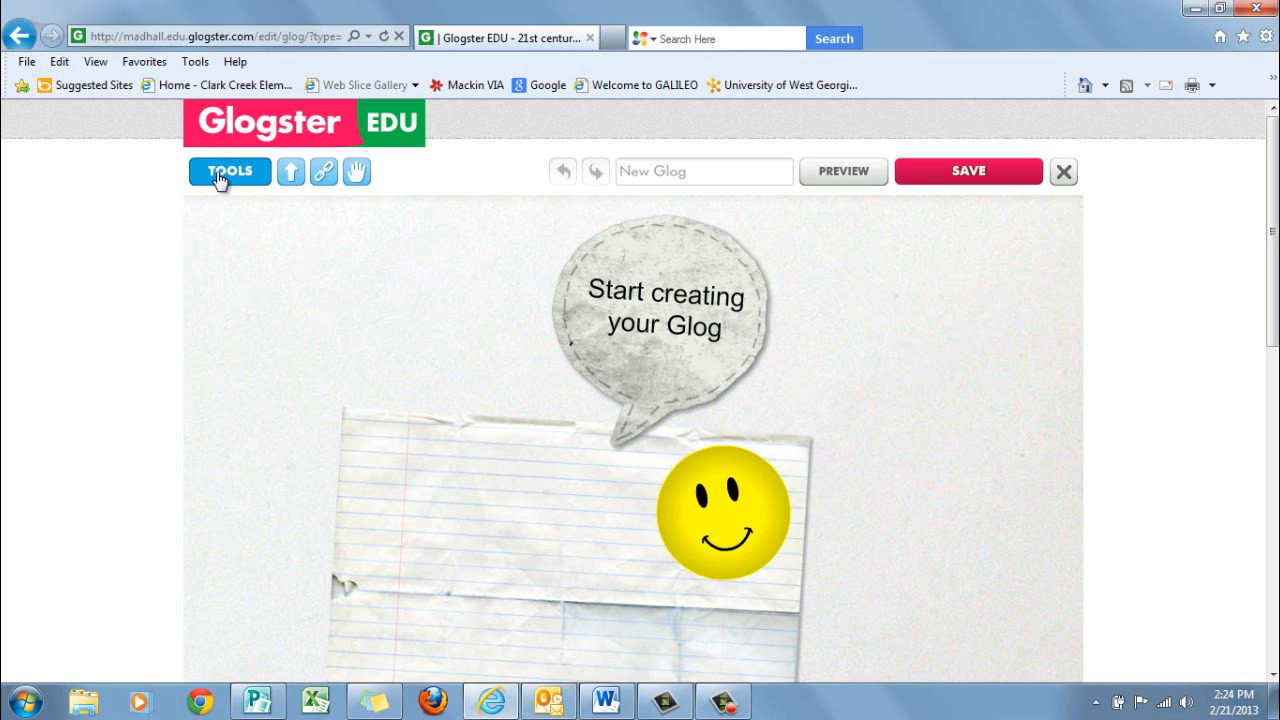
Display the Glog editor's tools and expand them to show the full content choices
click(220, 175)
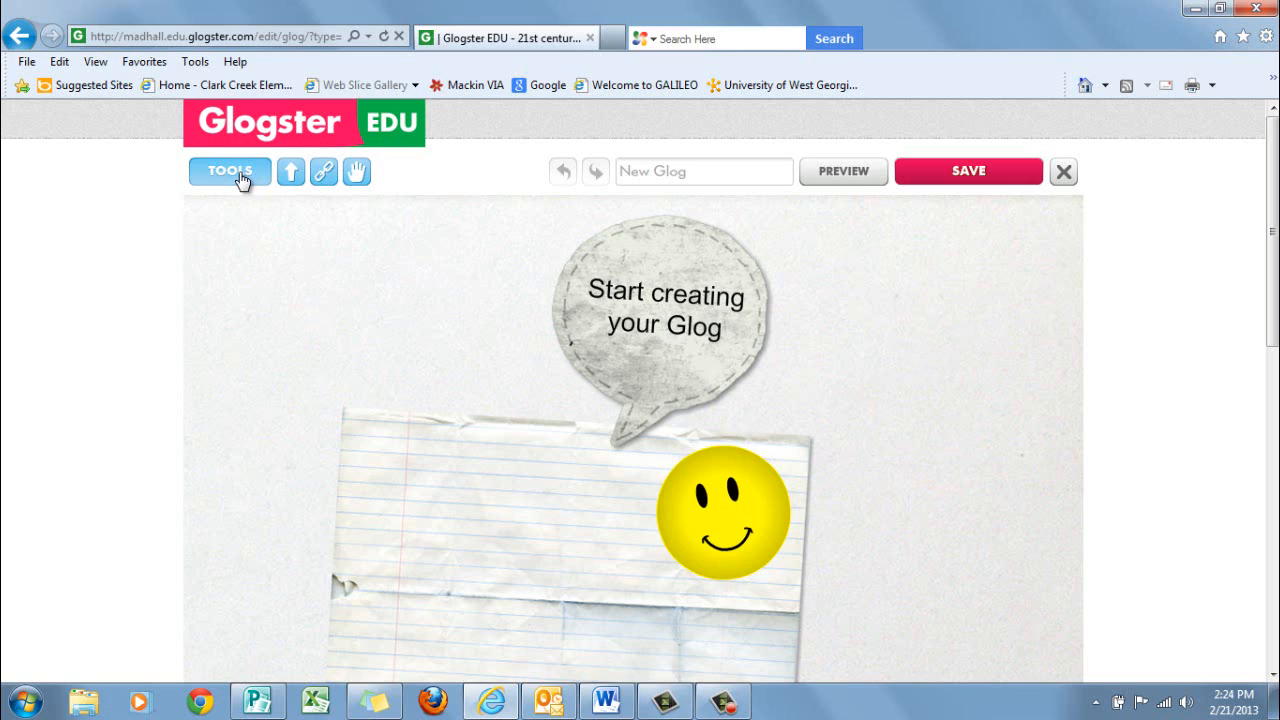
click(241, 180)
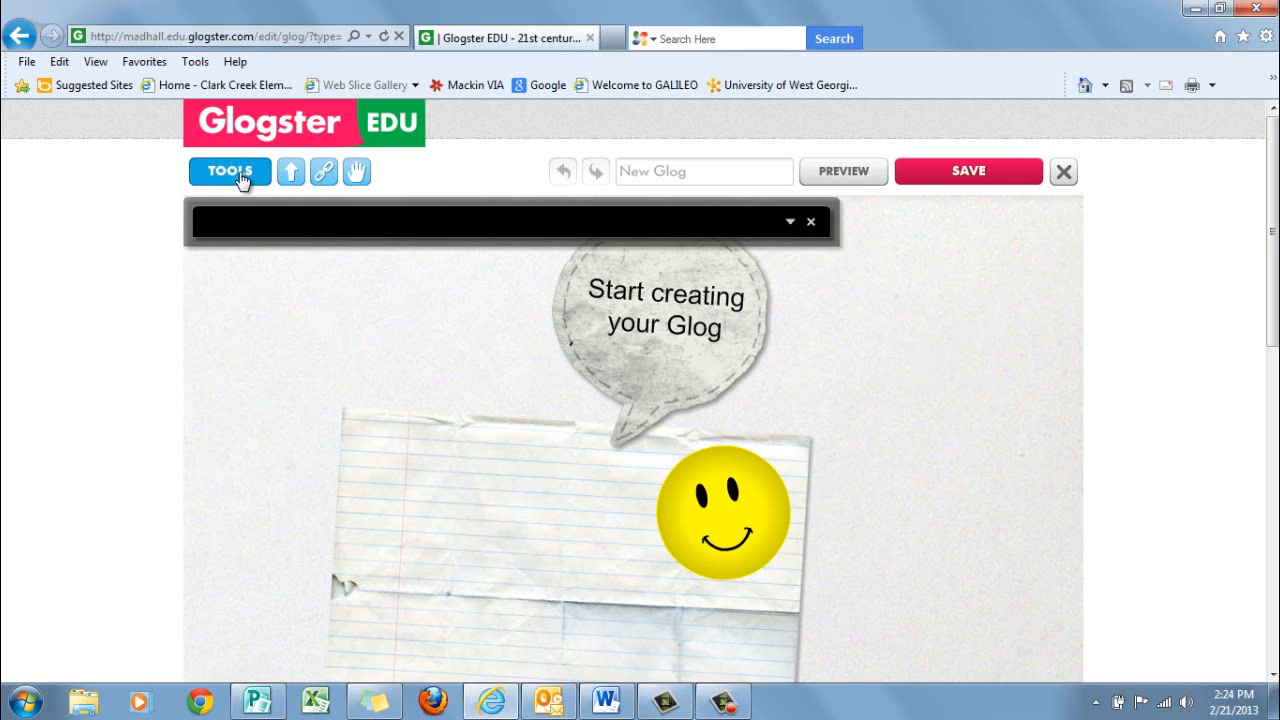
click(791, 222)
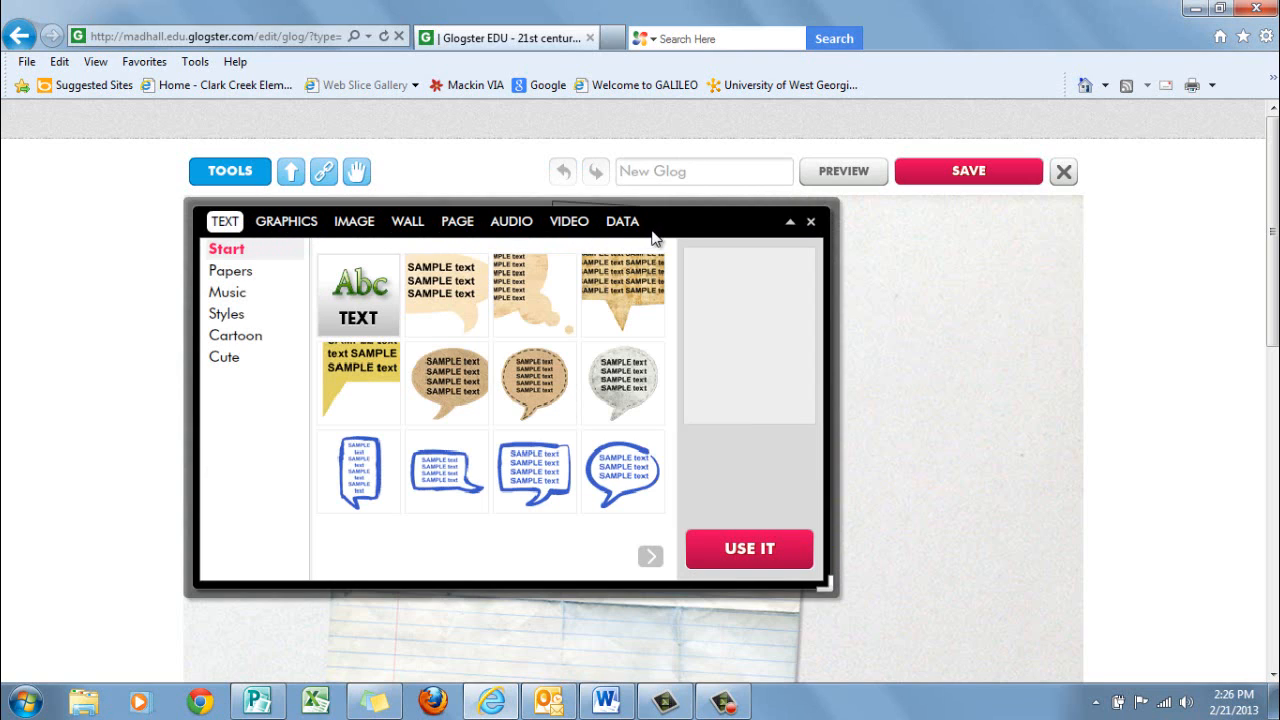
Open the Styles folder in the wall background gallery
click(408, 222)
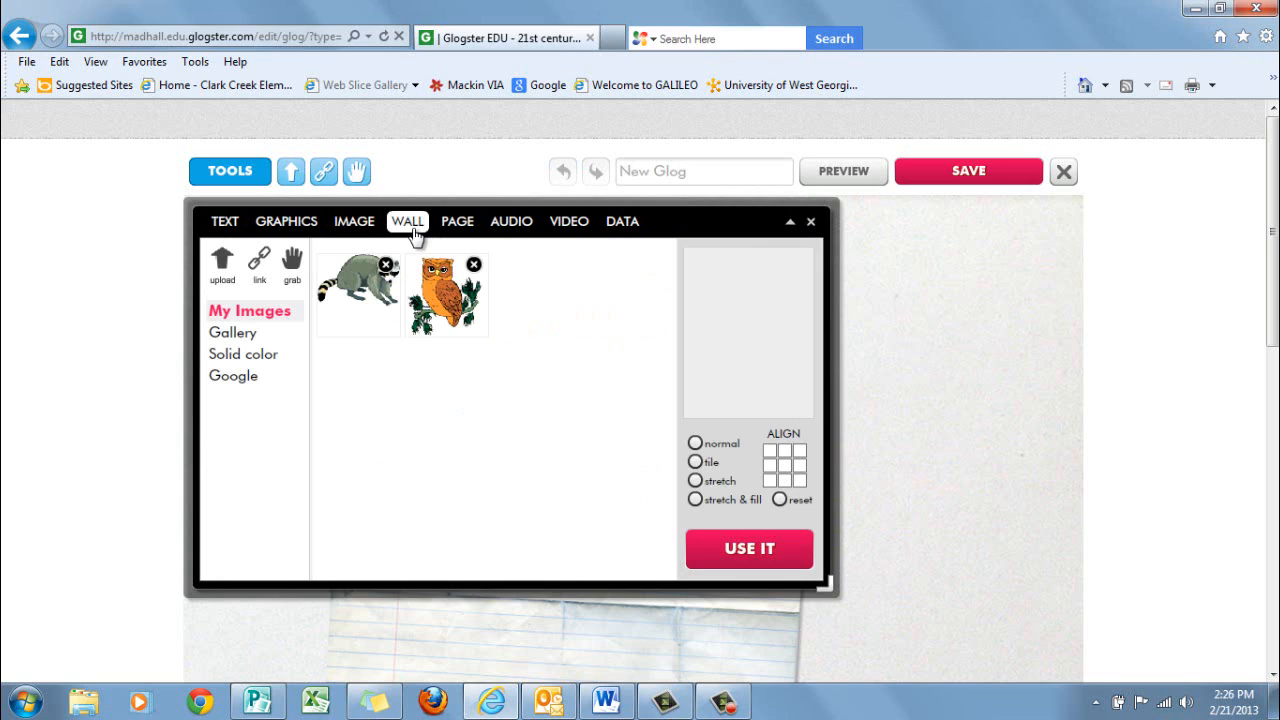
click(249, 340)
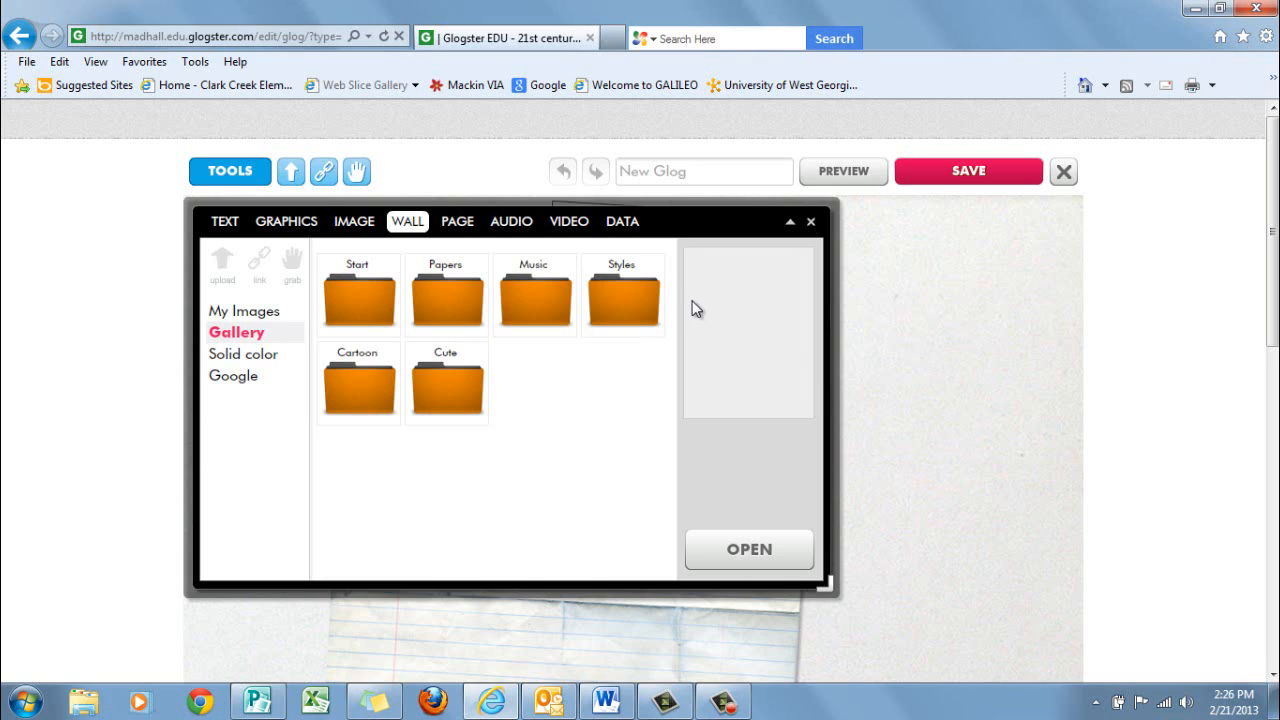
click(637, 297)
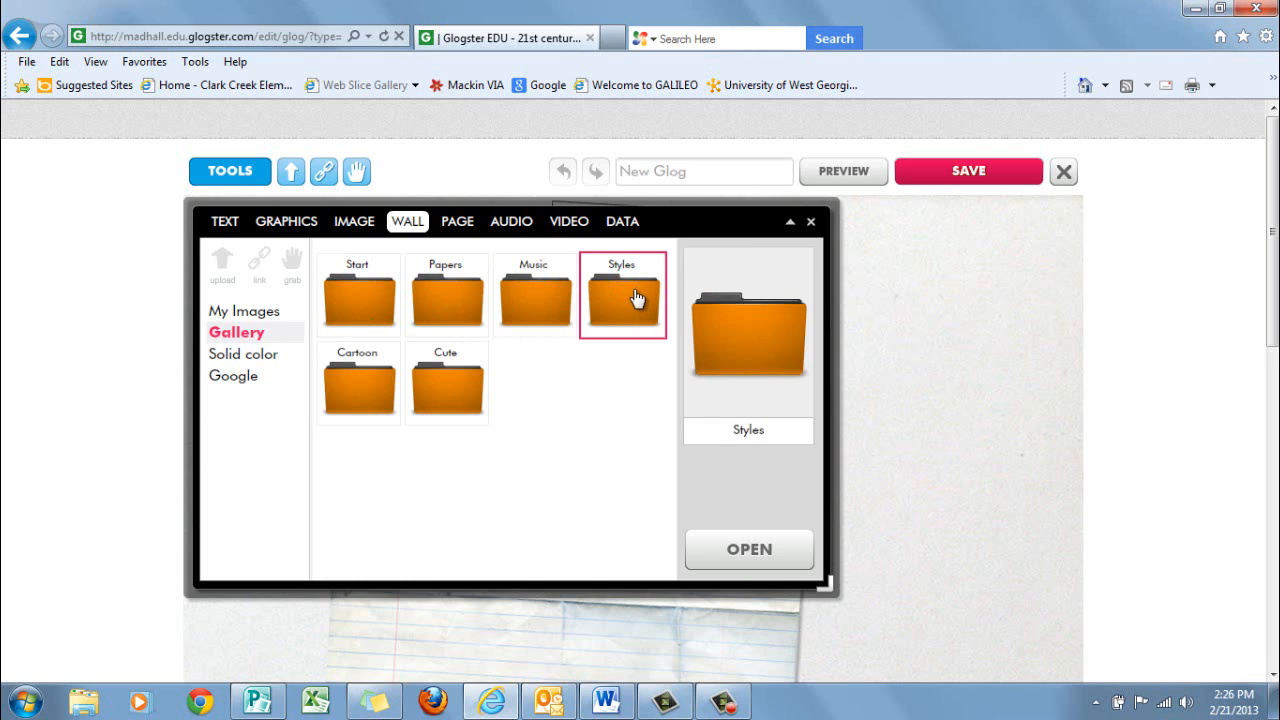
double_click(637, 297)
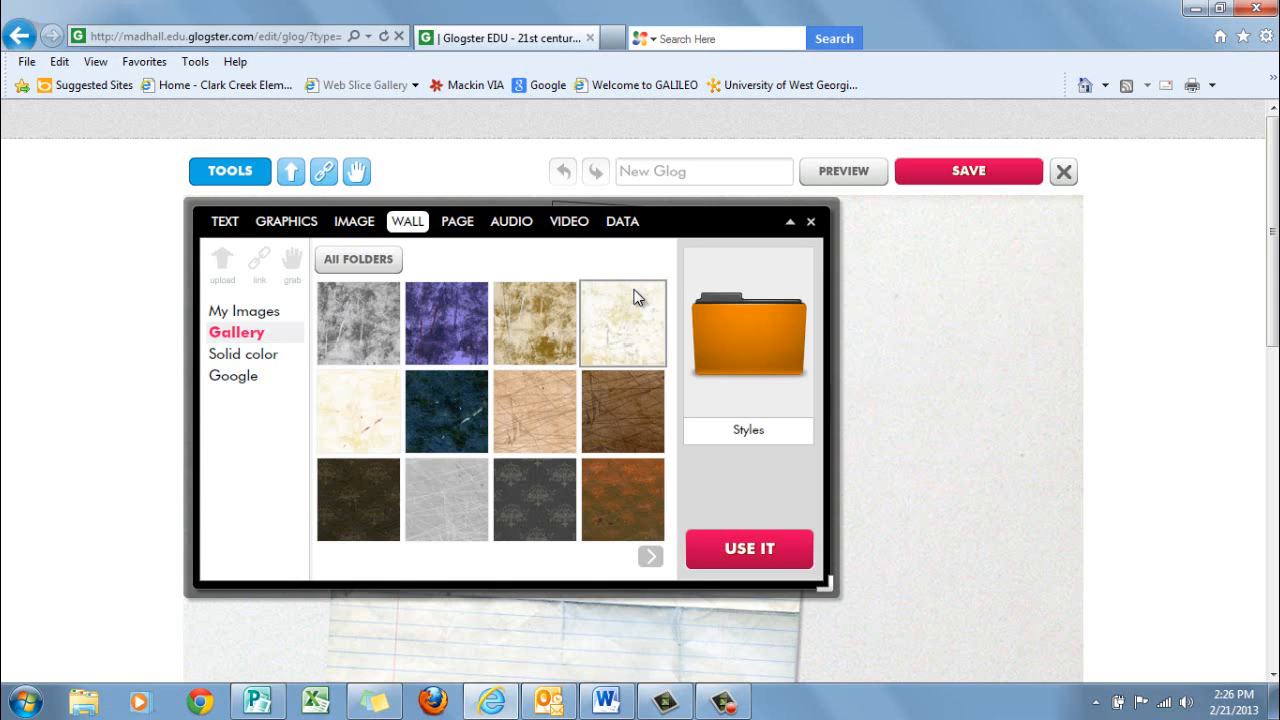
Apply the black background with white and red bare trees from the Styles collection to the Glog's wall
click(656, 556)
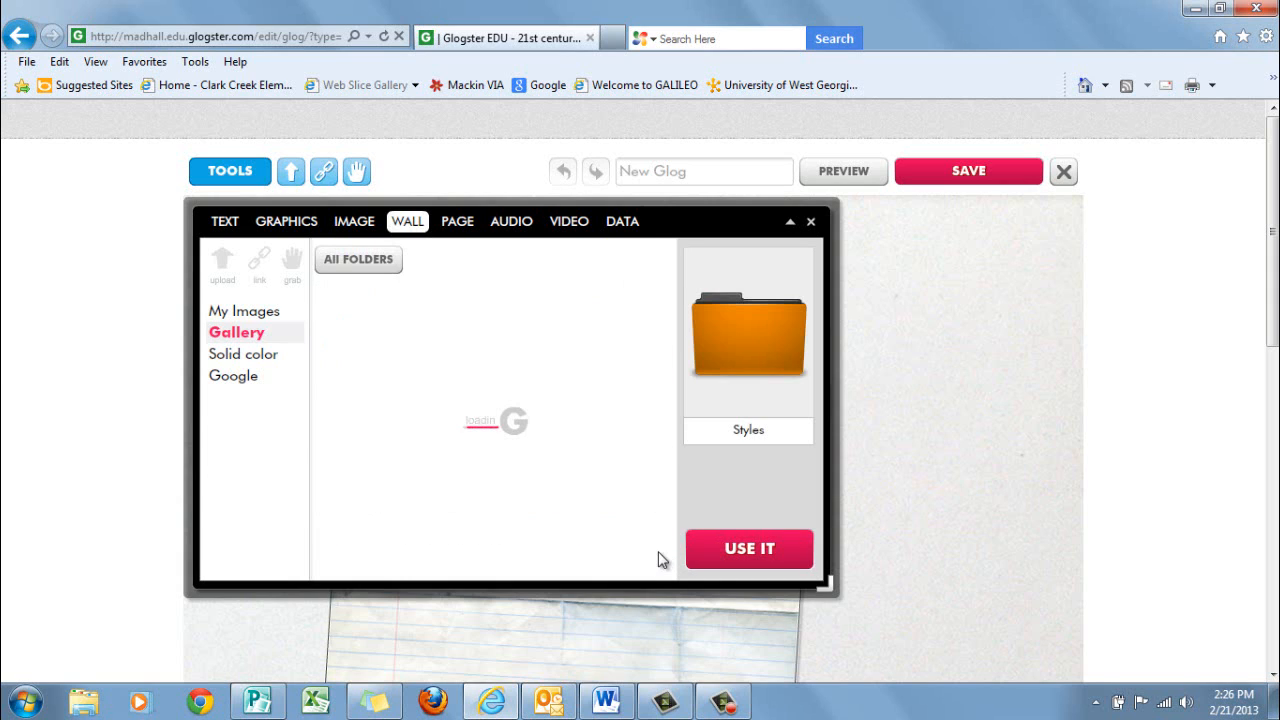
click(652, 557)
click(652, 557)
click(652, 557)
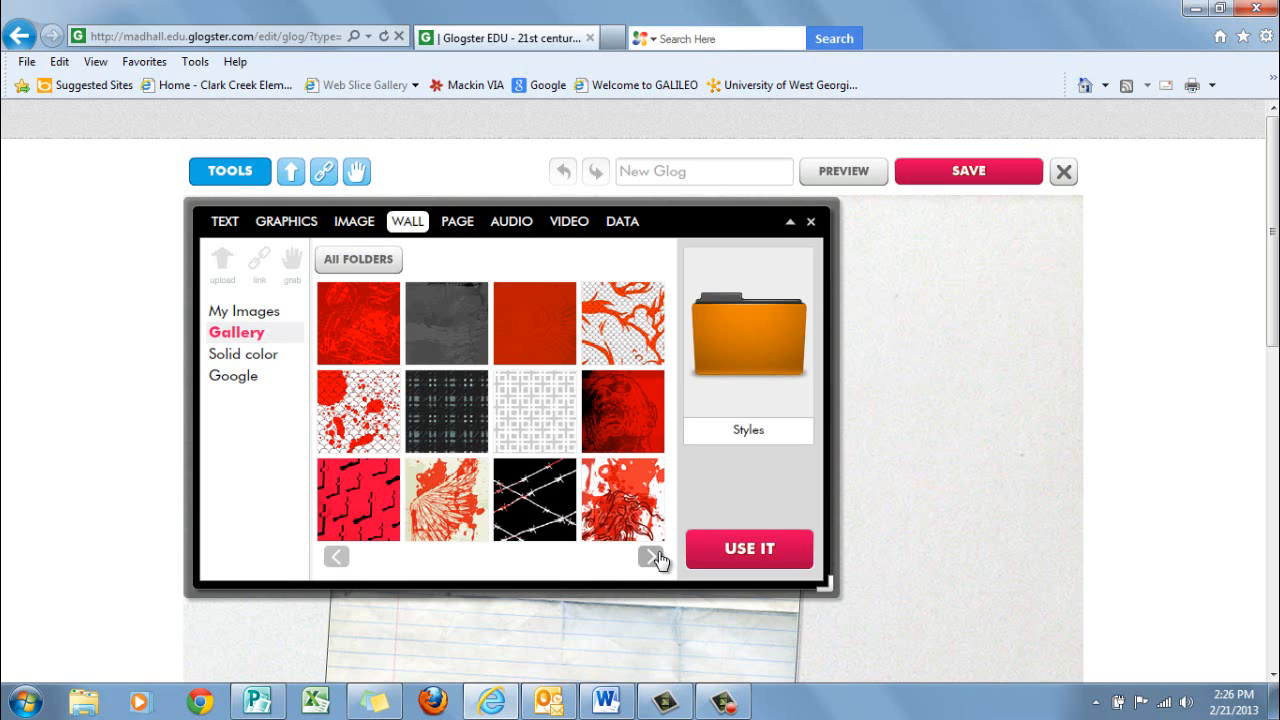
click(337, 557)
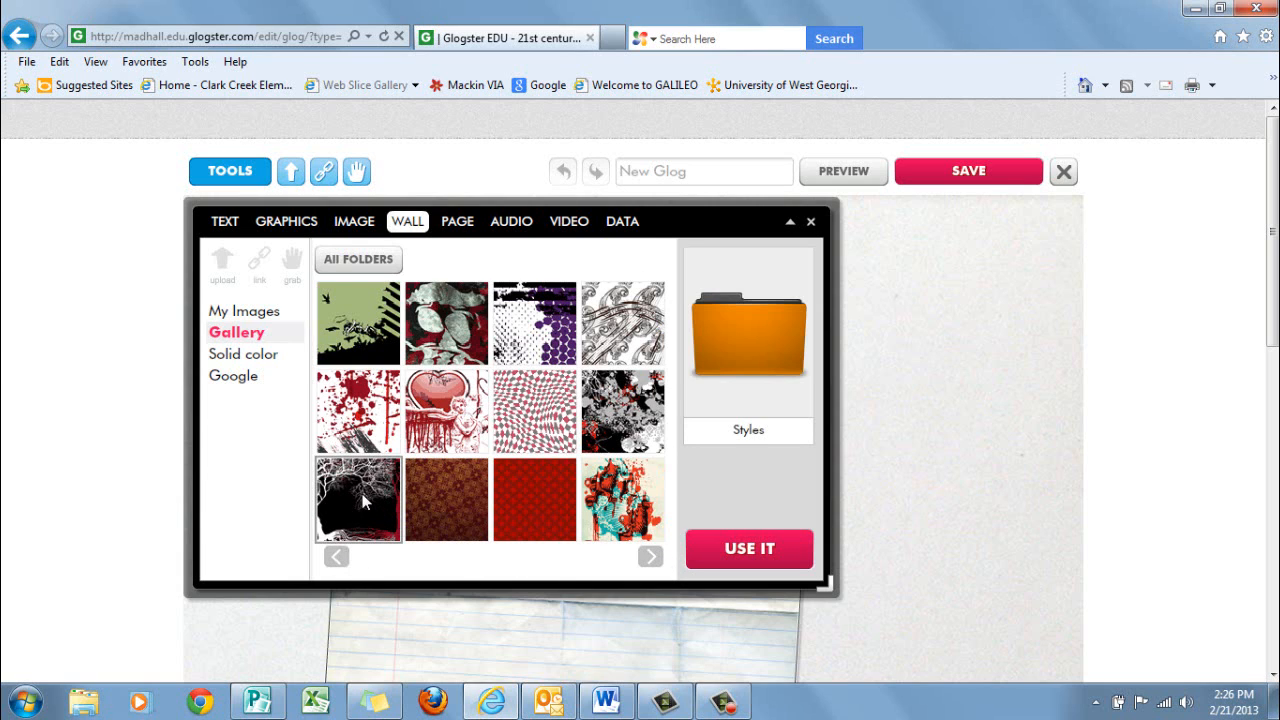
click(363, 502)
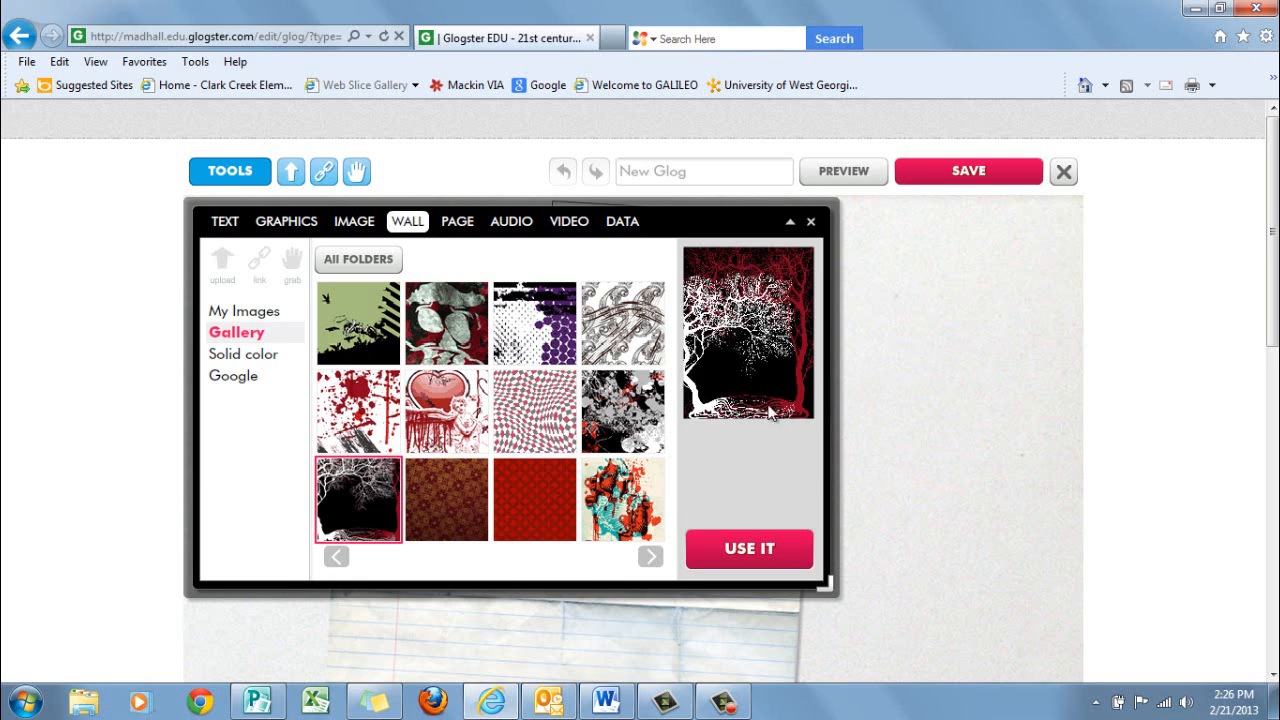
click(770, 551)
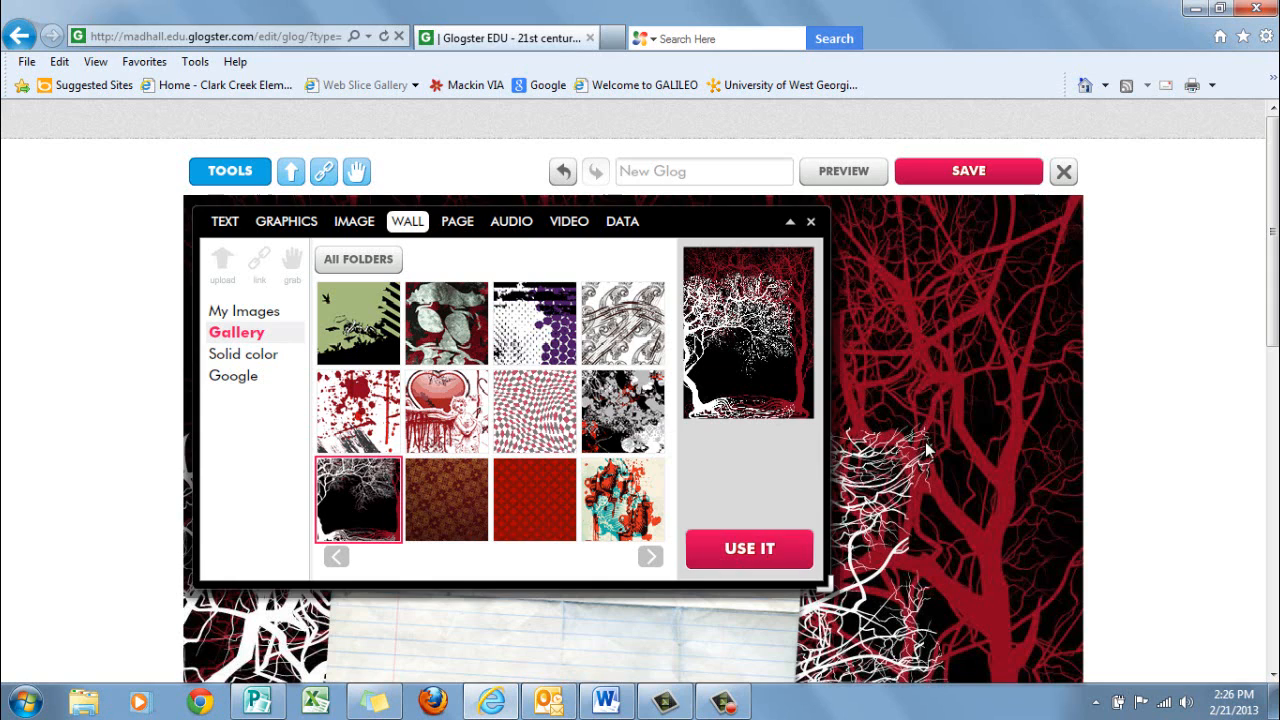
Delete the template's speech bubble, smiley face and lined paper from the Glog so only the wall remains
click(811, 222)
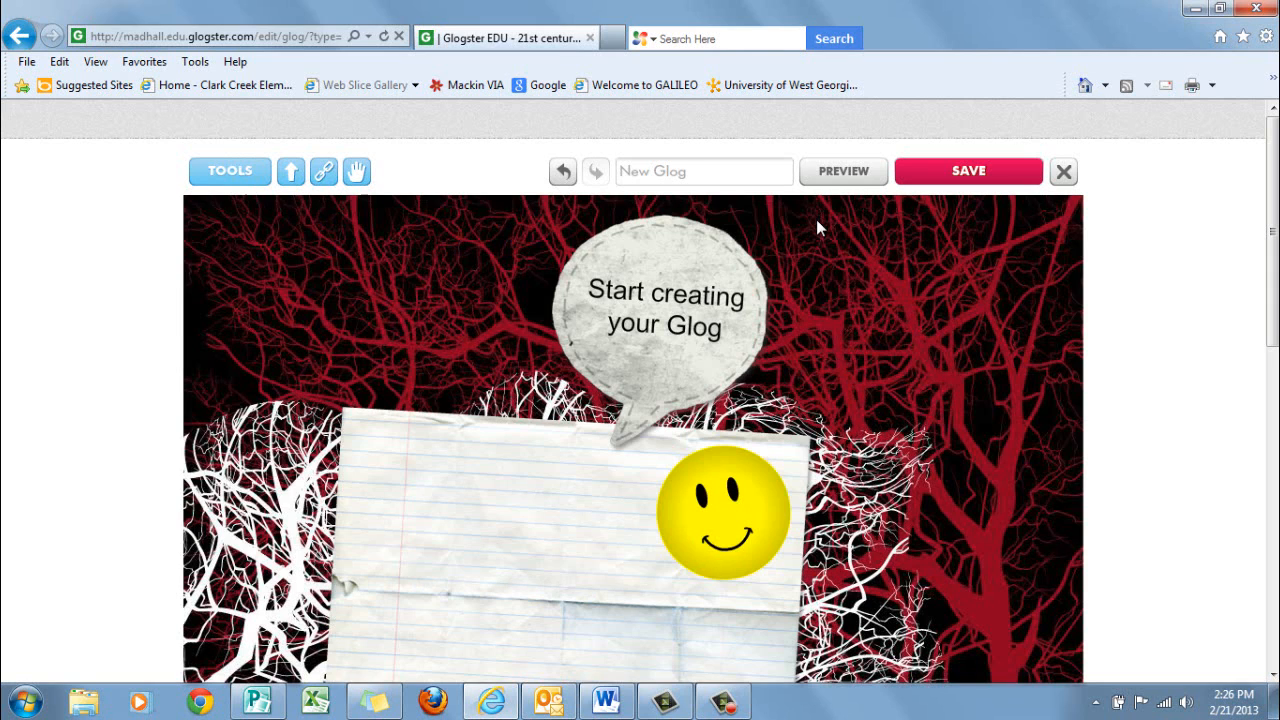
click(697, 374)
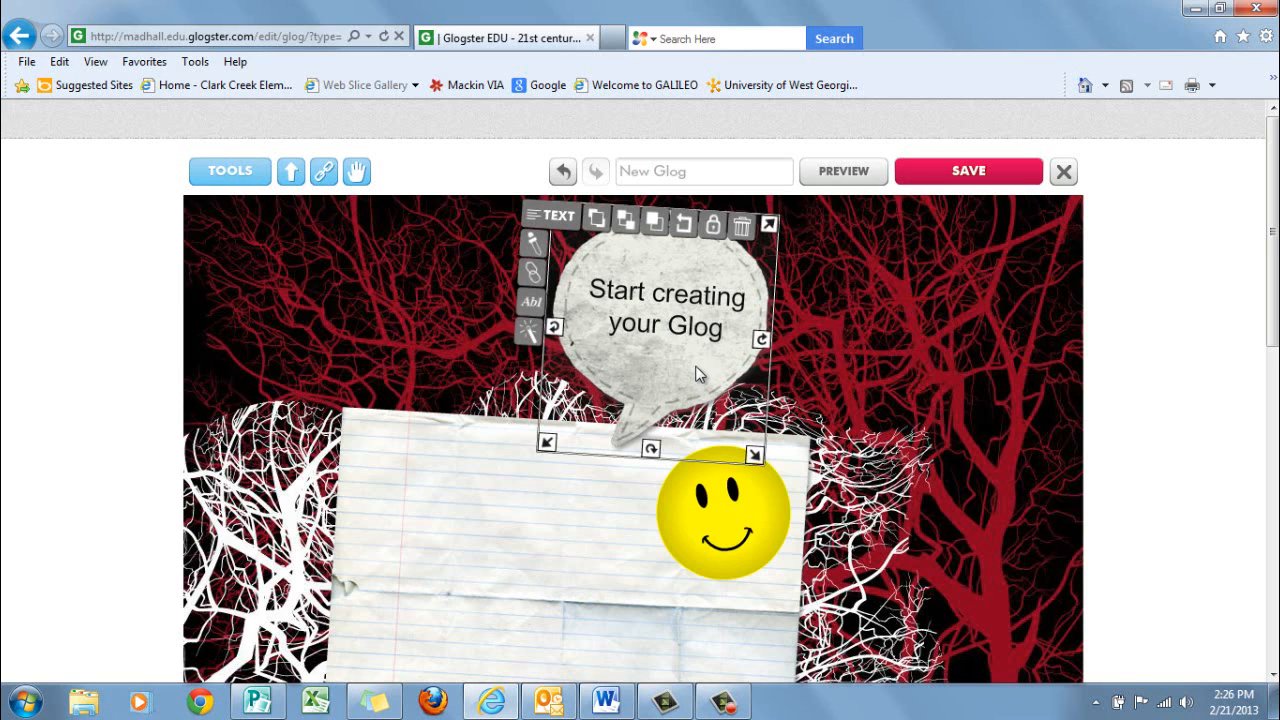
key(Delete)
click(701, 539)
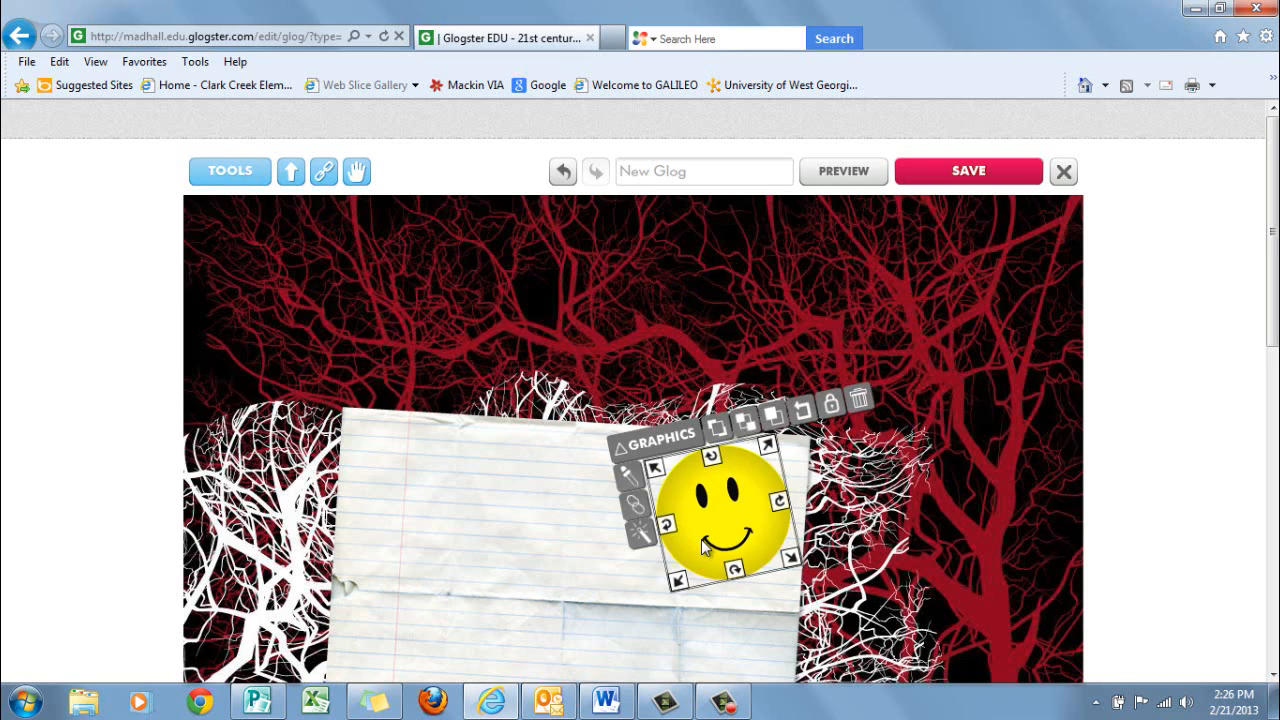
key(Delete)
click(686, 540)
key(Delete)
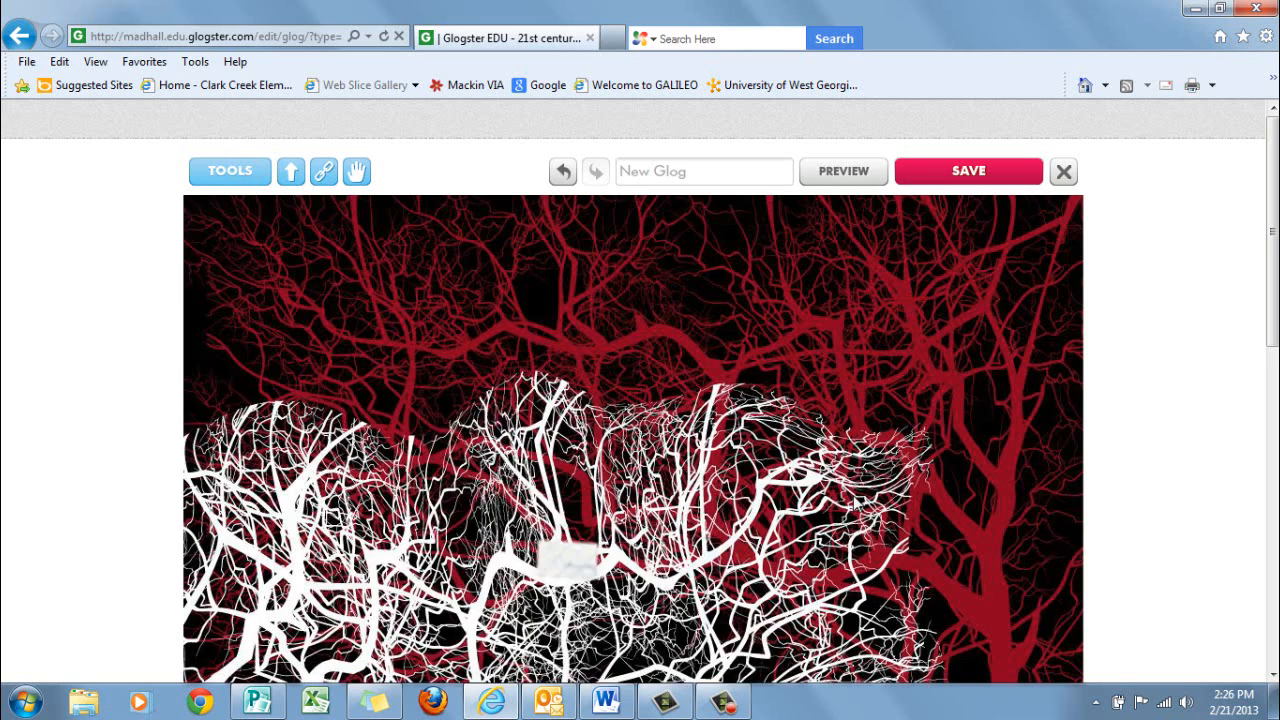
Open the My Images collection in the Glog editor's image tools
scroll(959, 409, down, 3)
scroll(959, 411, down, 5)
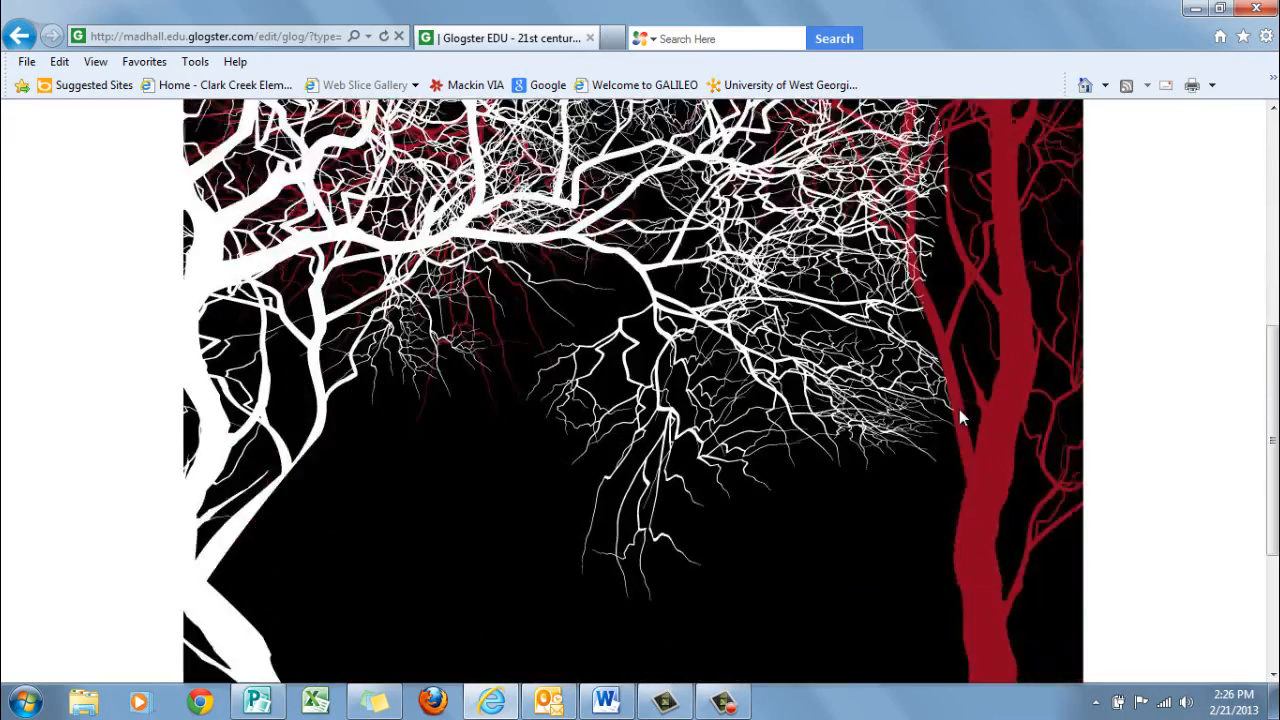
scroll(957, 412, up, 5)
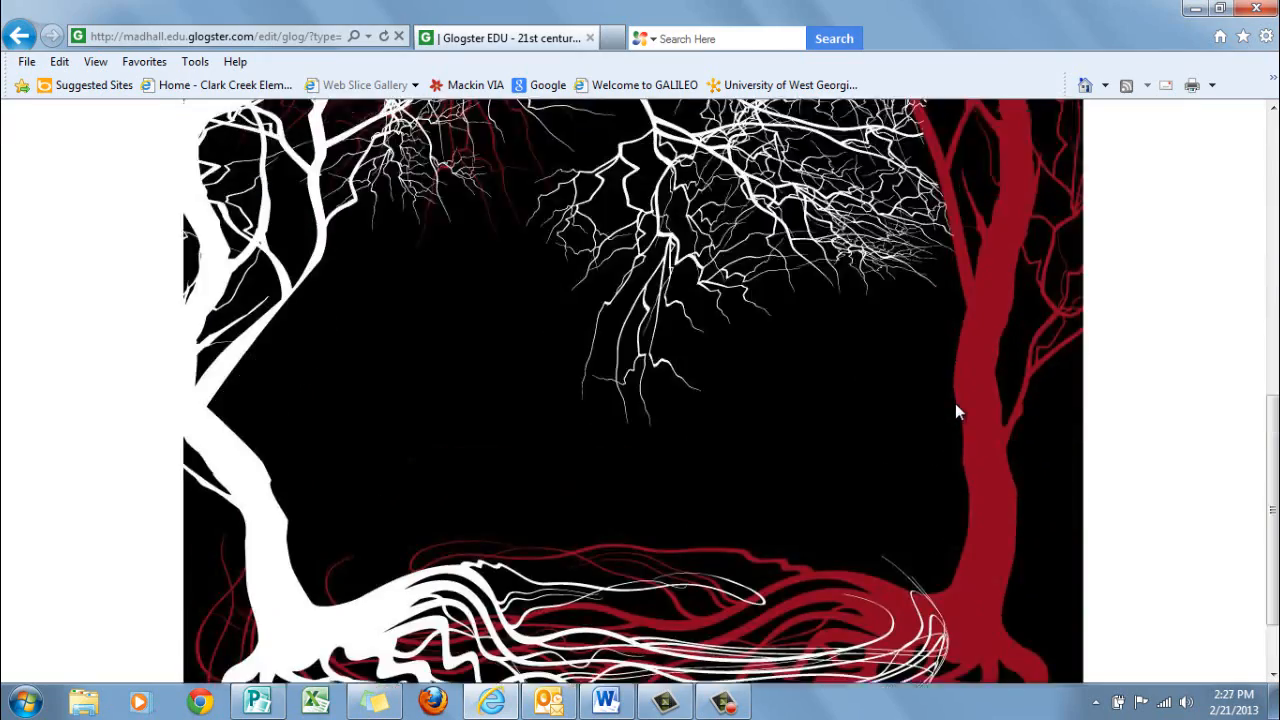
scroll(955, 410, up, 3)
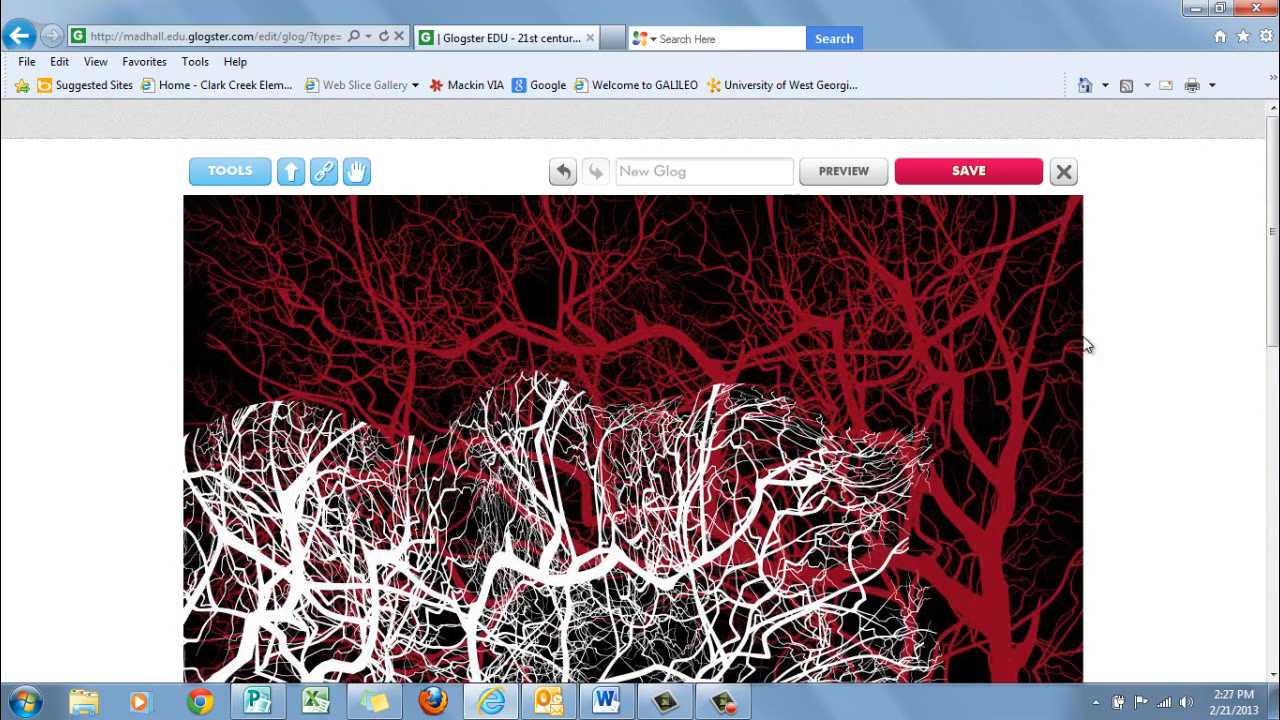
click(253, 178)
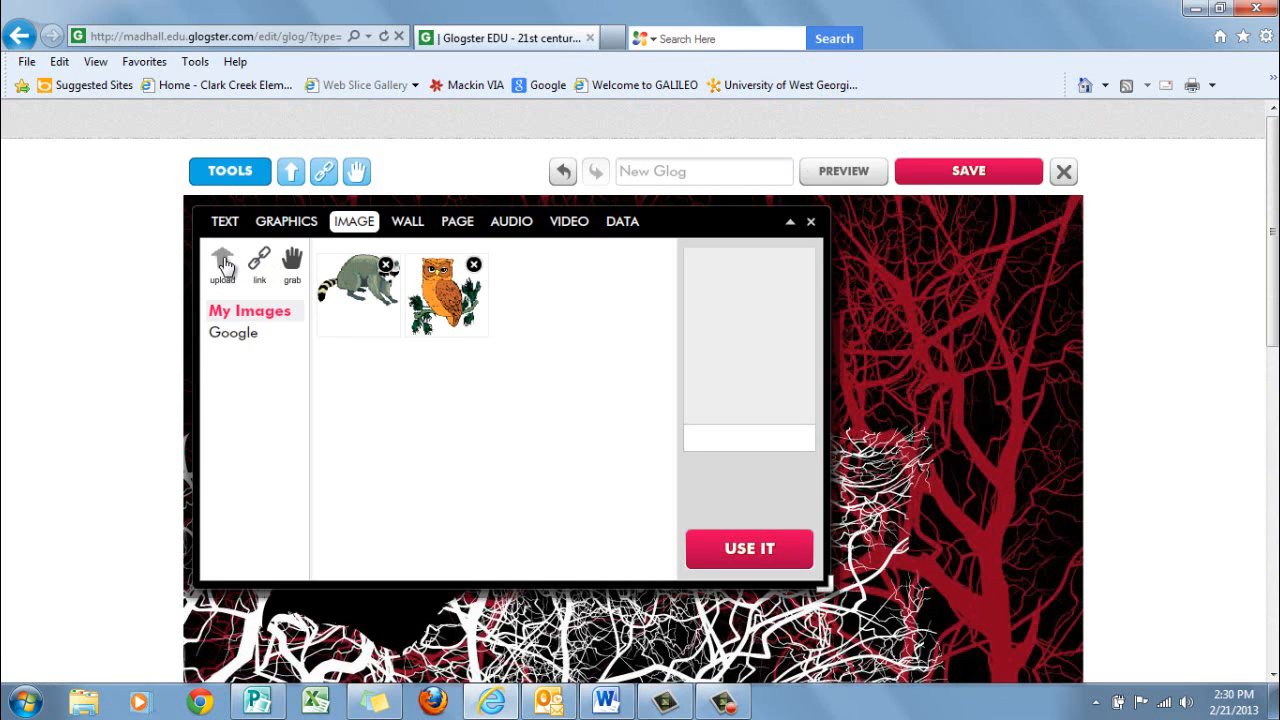
click(224, 265)
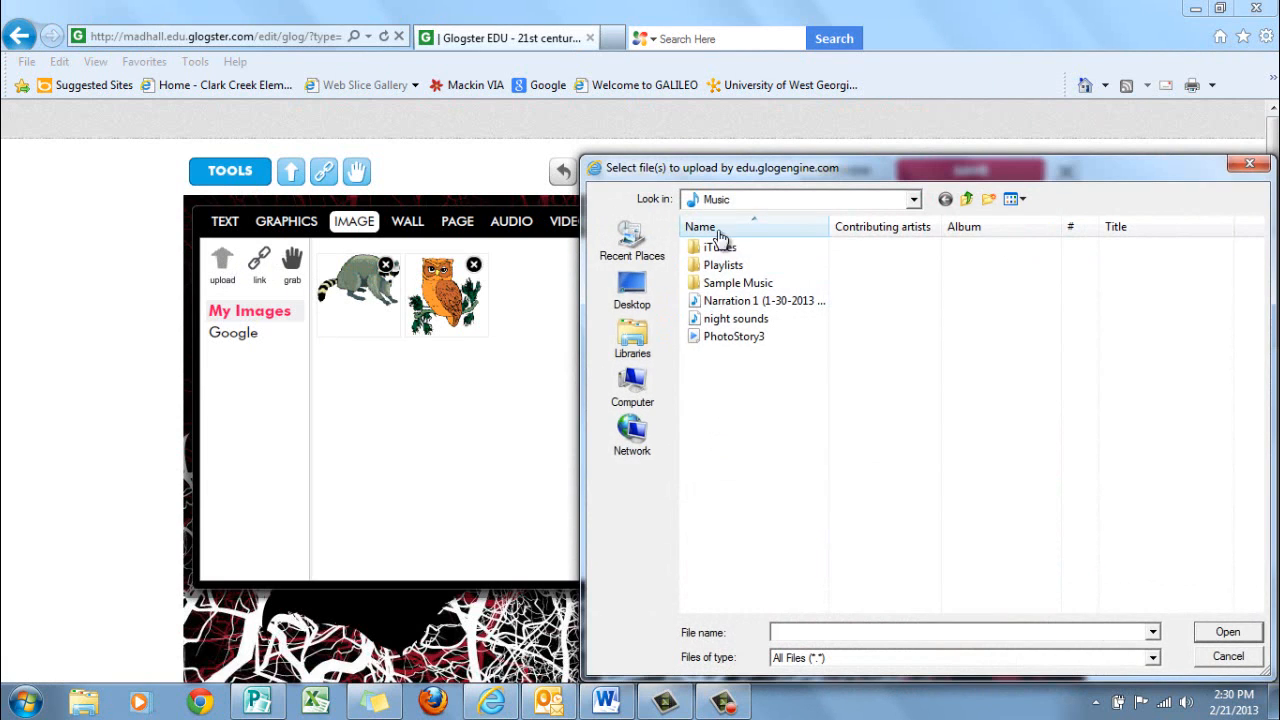
click(633, 337)
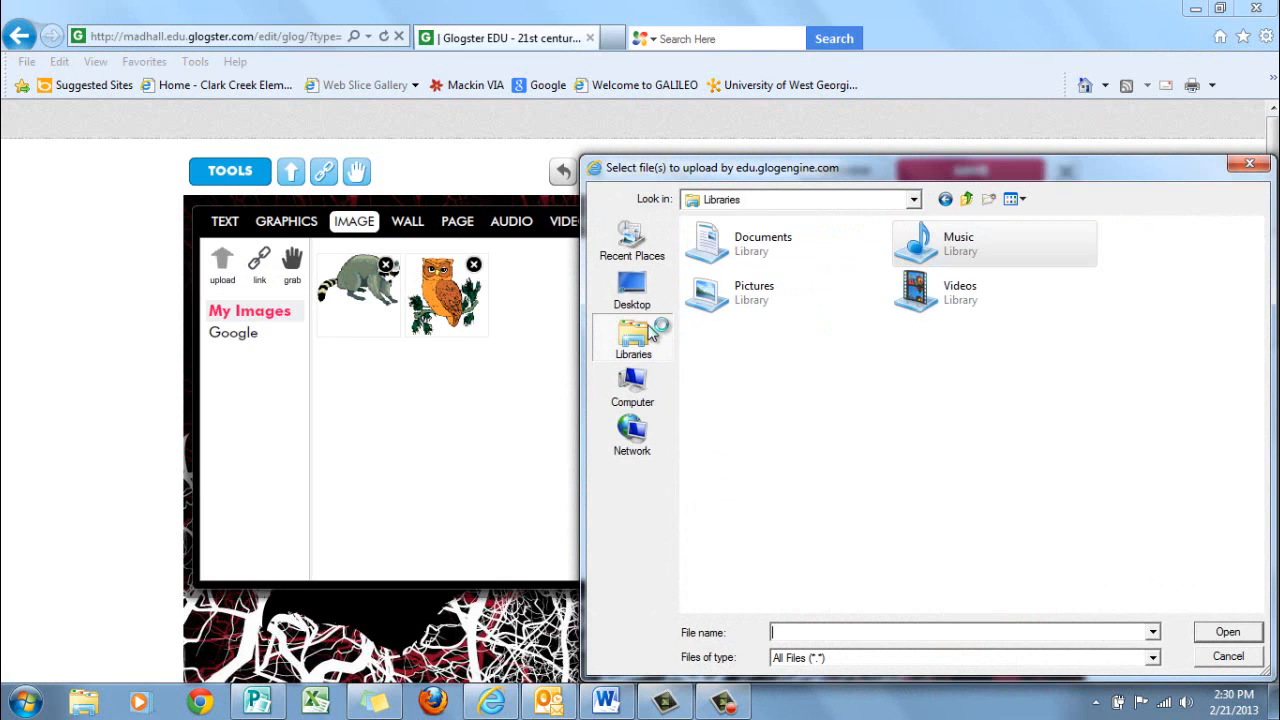
click(738, 305)
double_click(738, 305)
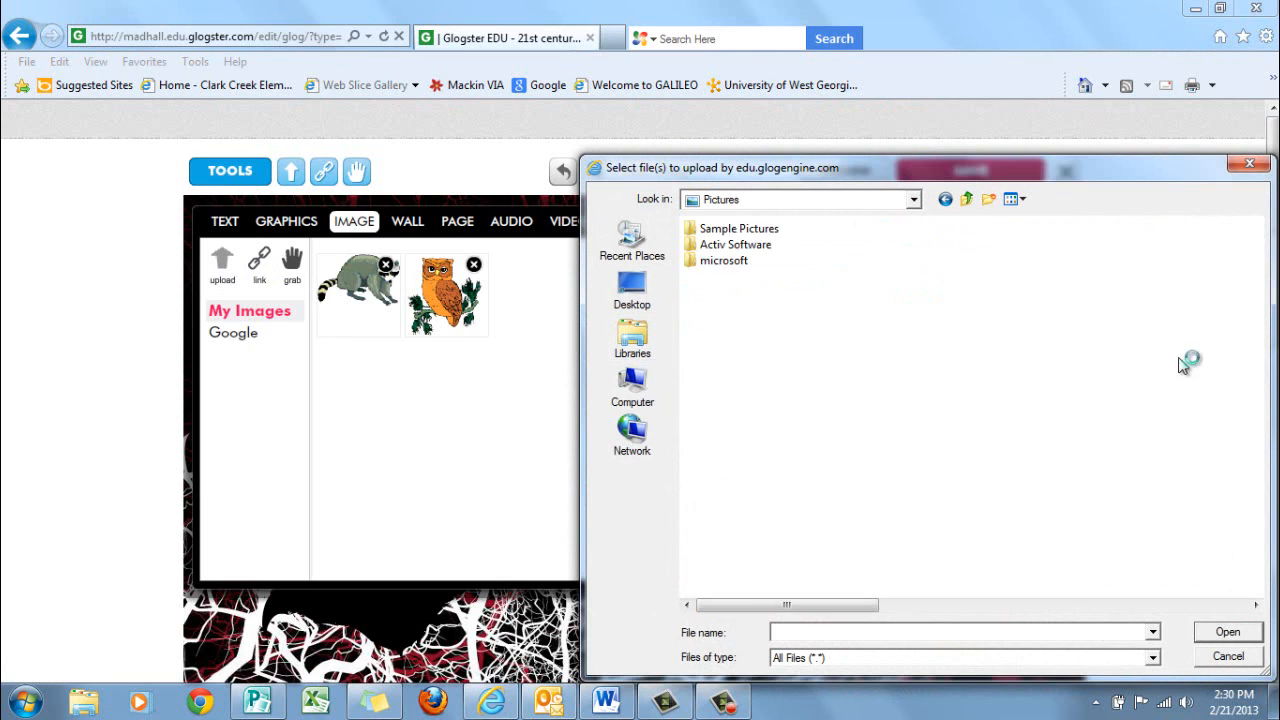
click(1186, 357)
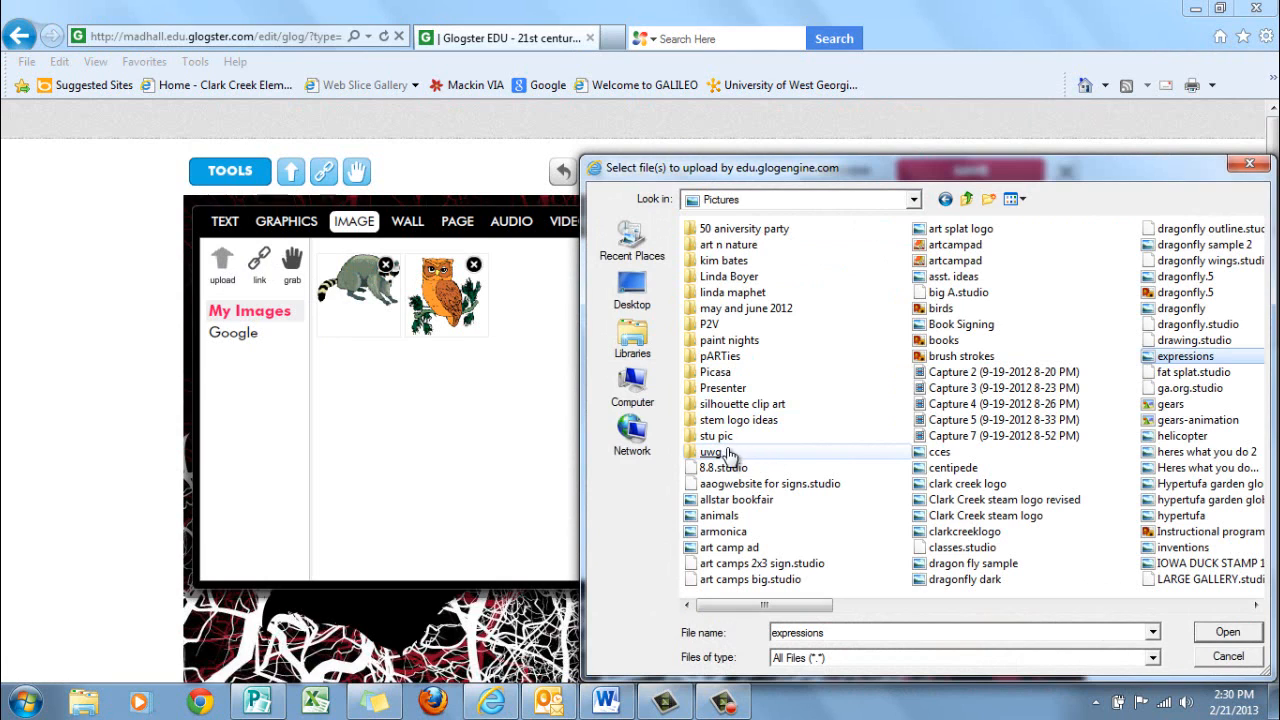
click(724, 453)
double_click(724, 453)
click(724, 452)
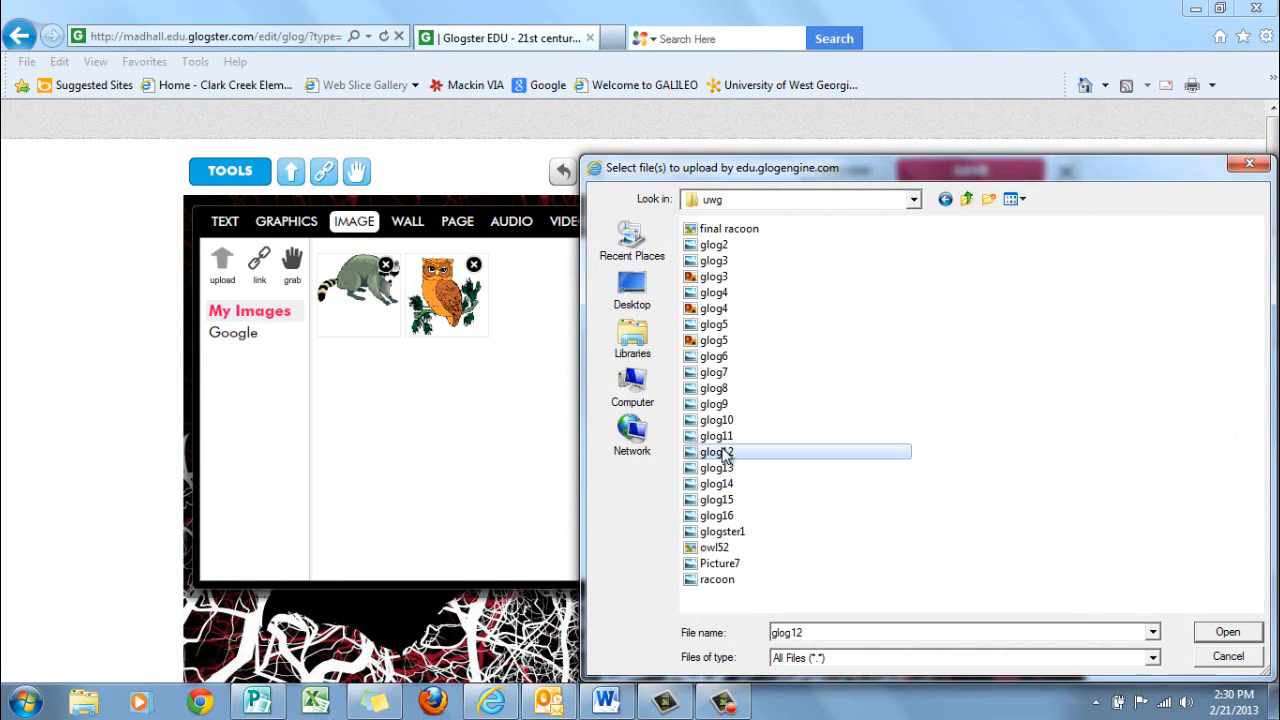
click(758, 232)
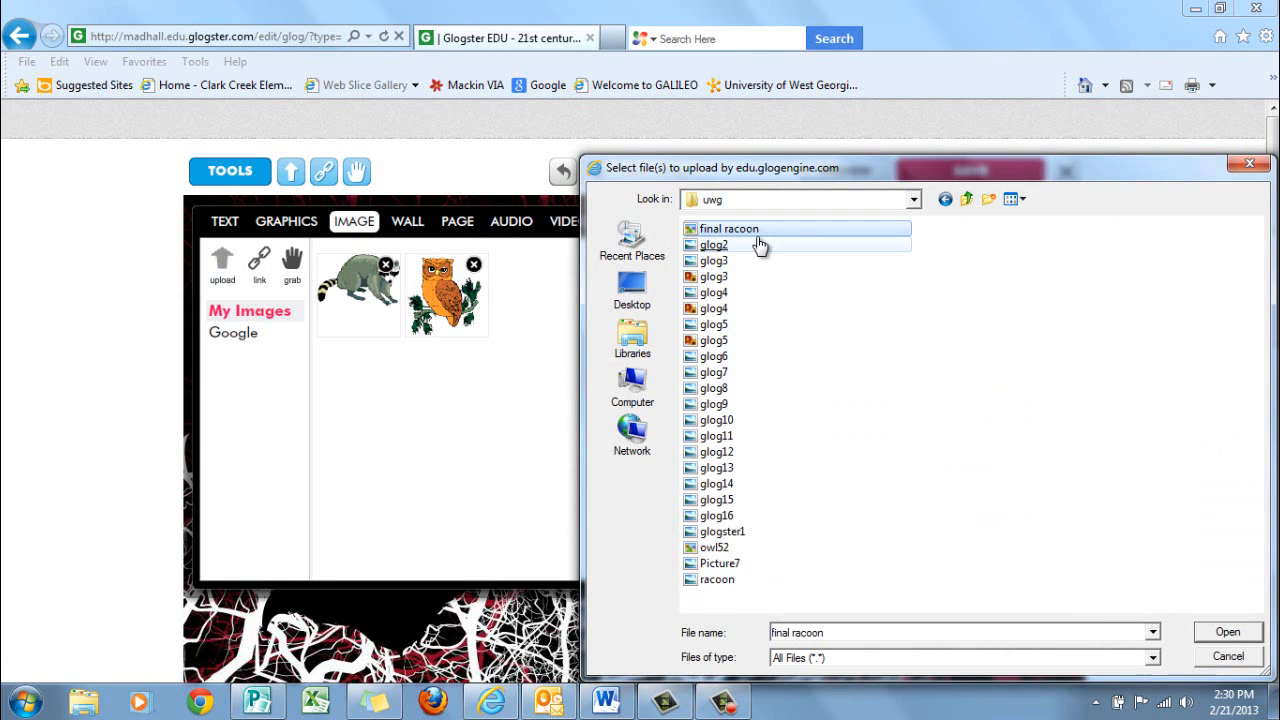
click(760, 246)
click(728, 584)
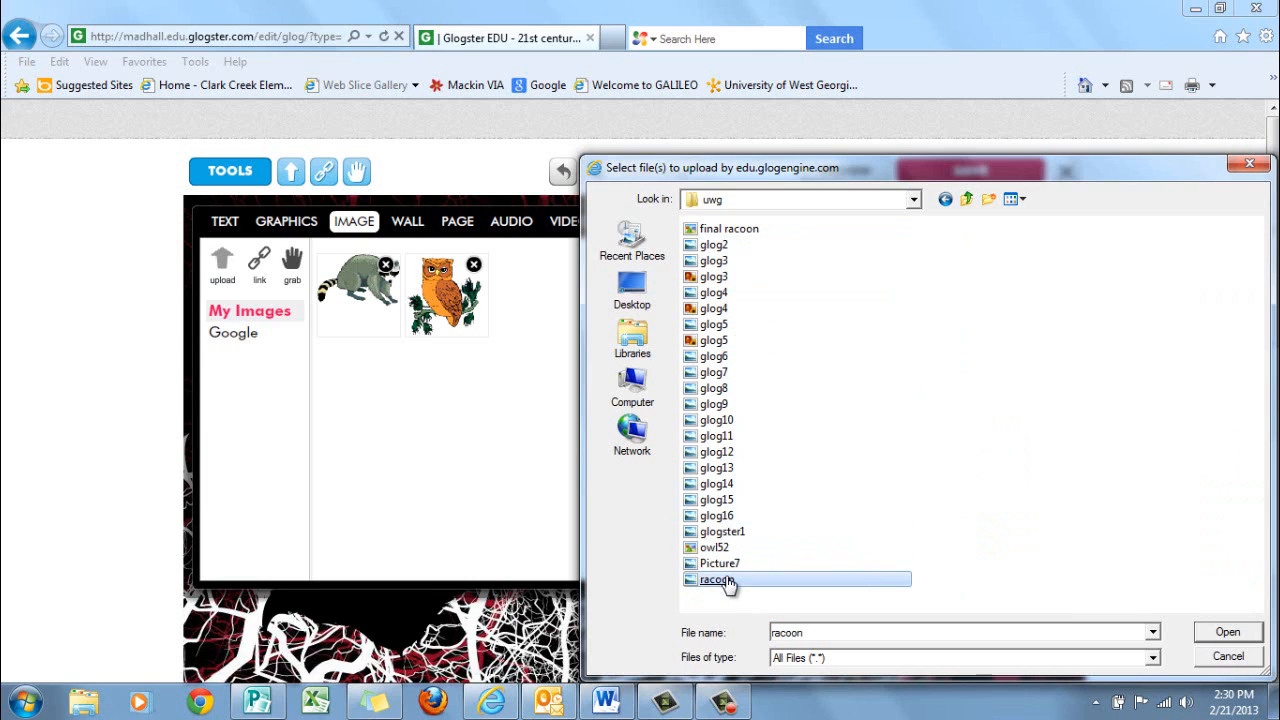
click(716, 532)
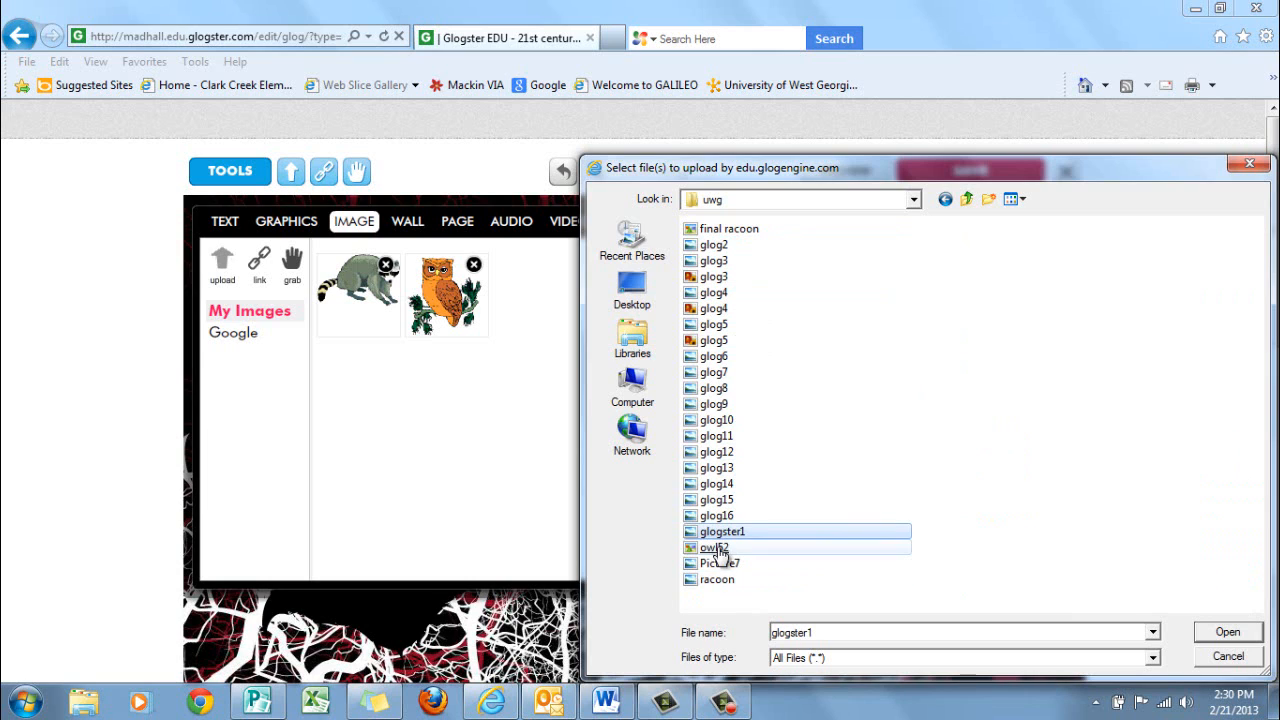
click(718, 551)
click(524, 406)
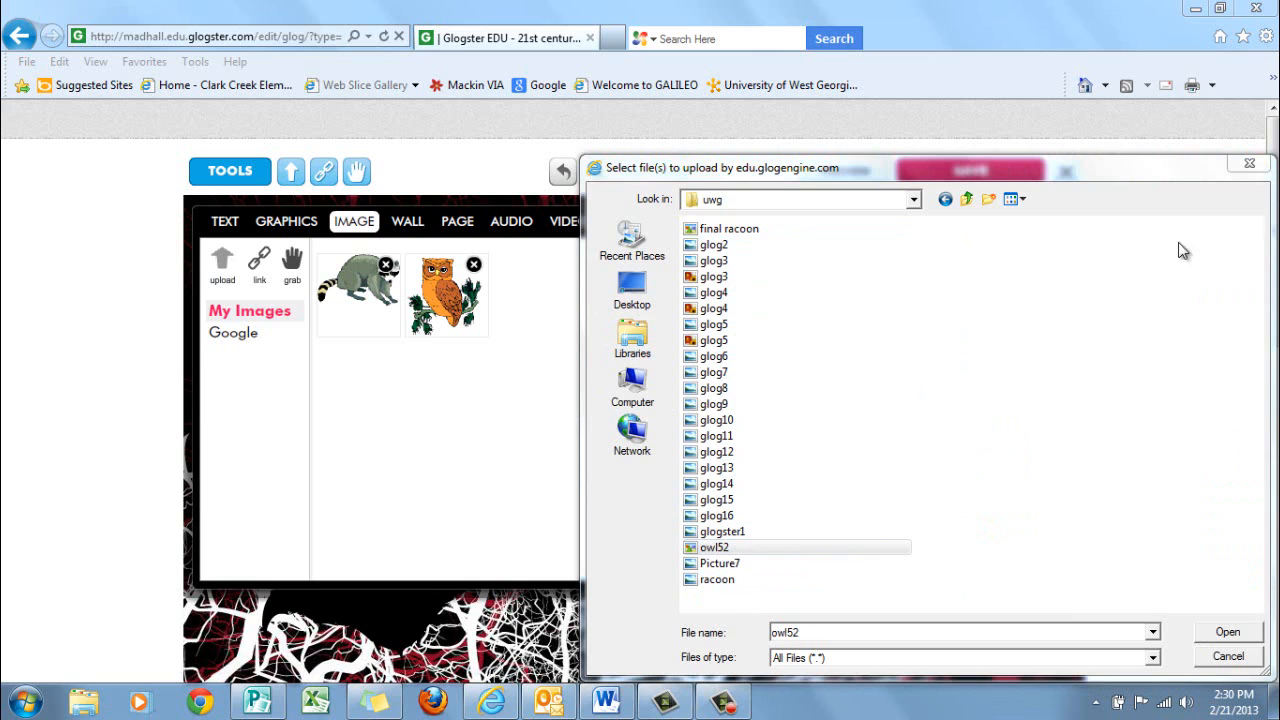
click(1252, 166)
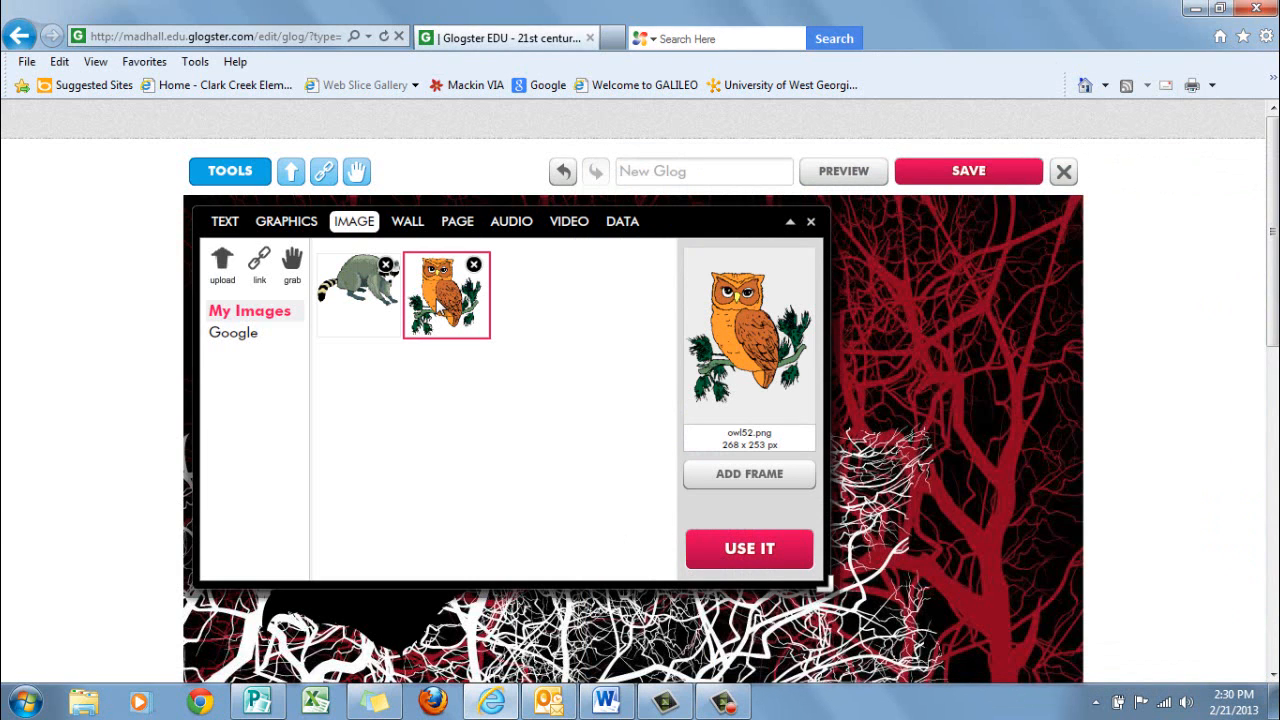
Add owl52.png from My Images to the Glog and place it on the upper branches of the red tree
click(745, 551)
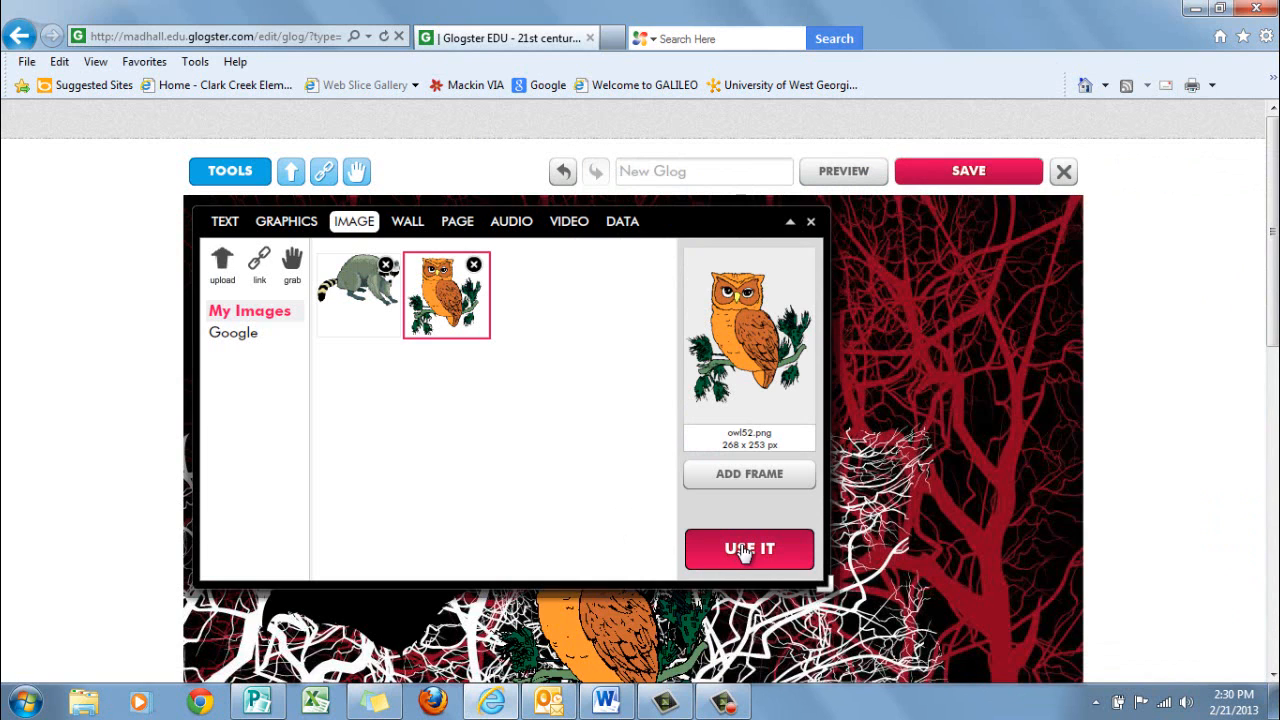
click(794, 224)
drag(609, 585, 890, 441)
scroll(574, 488, down, 3)
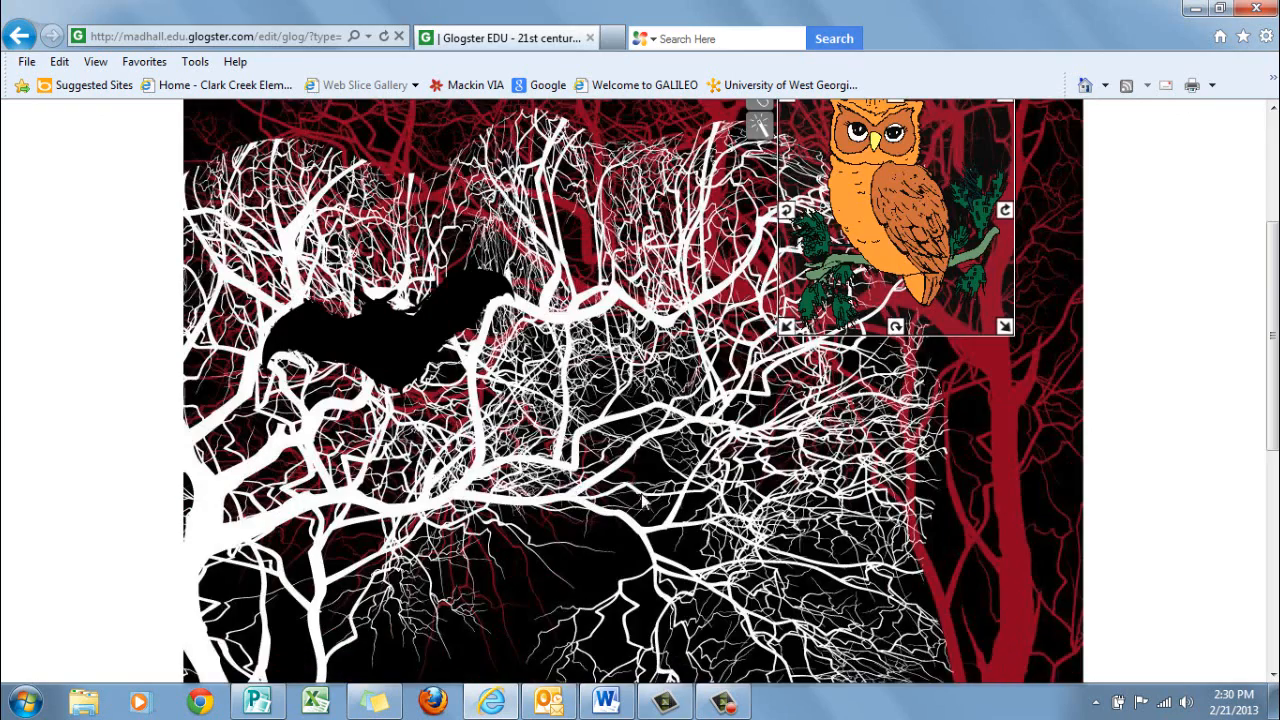
click(643, 502)
scroll(643, 502, up, 3)
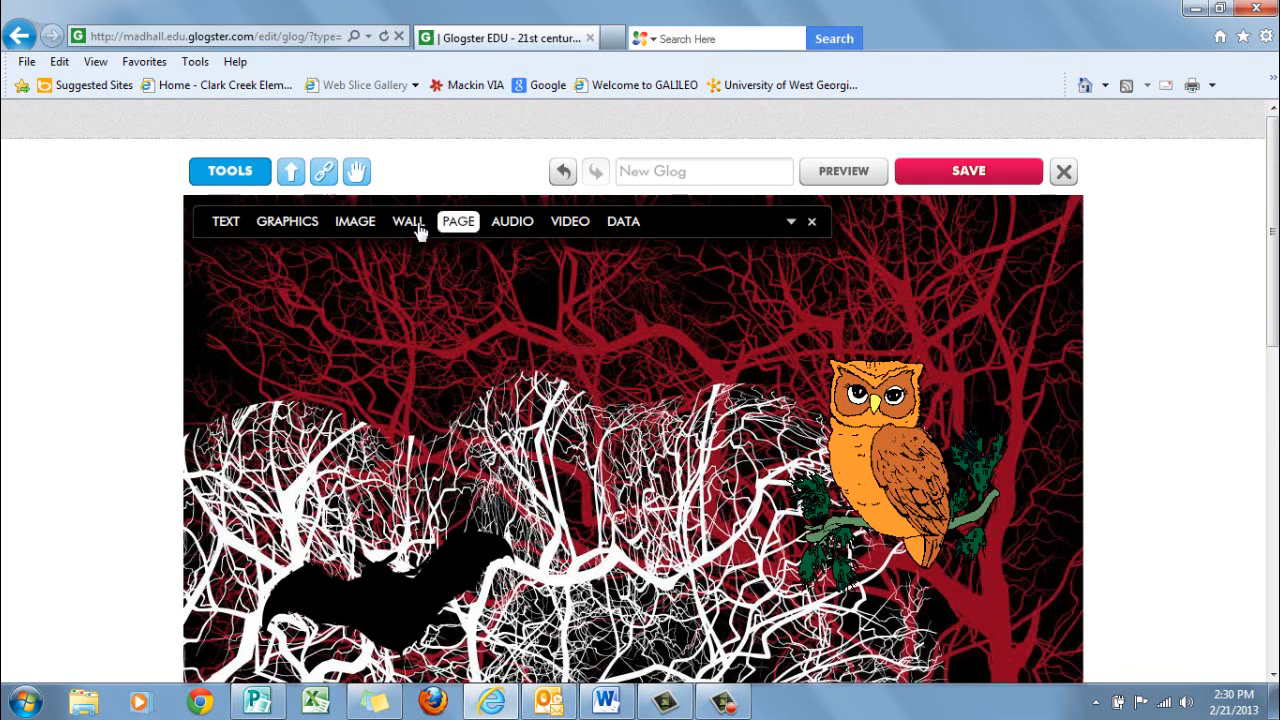
Add final racoon.png from My Images to the Glog and collapse the tools
click(356, 222)
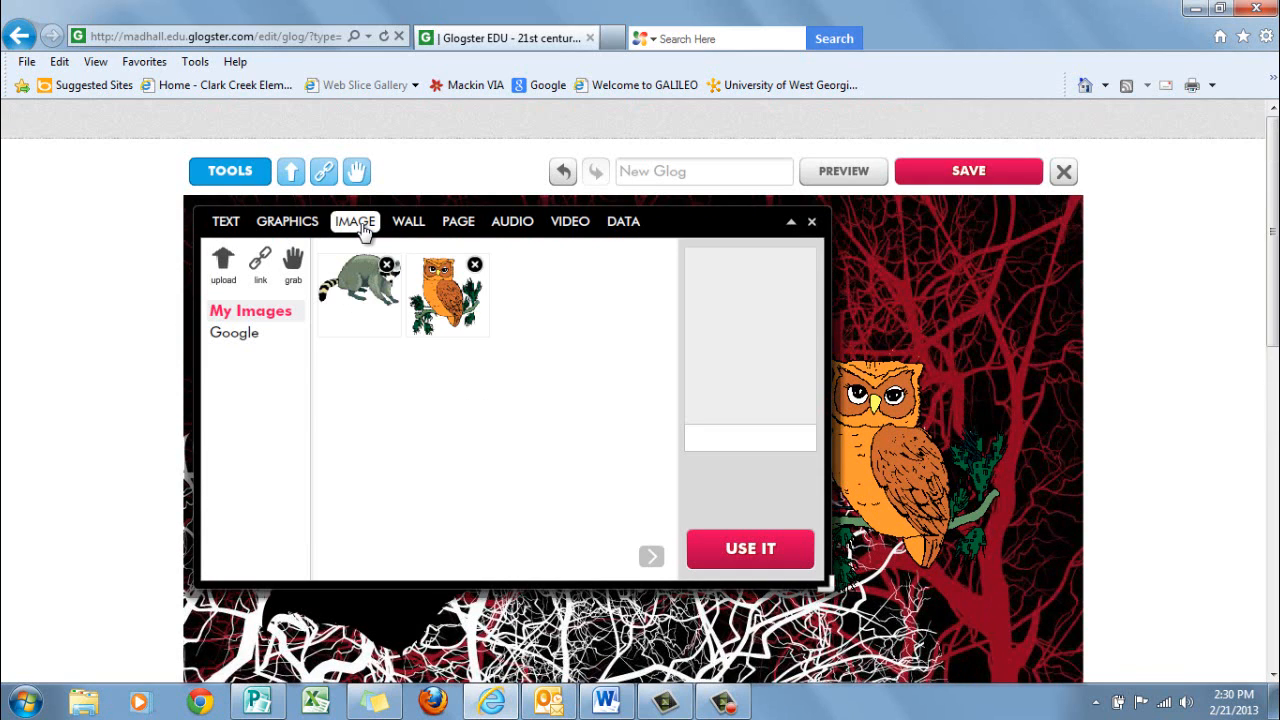
click(365, 282)
click(778, 556)
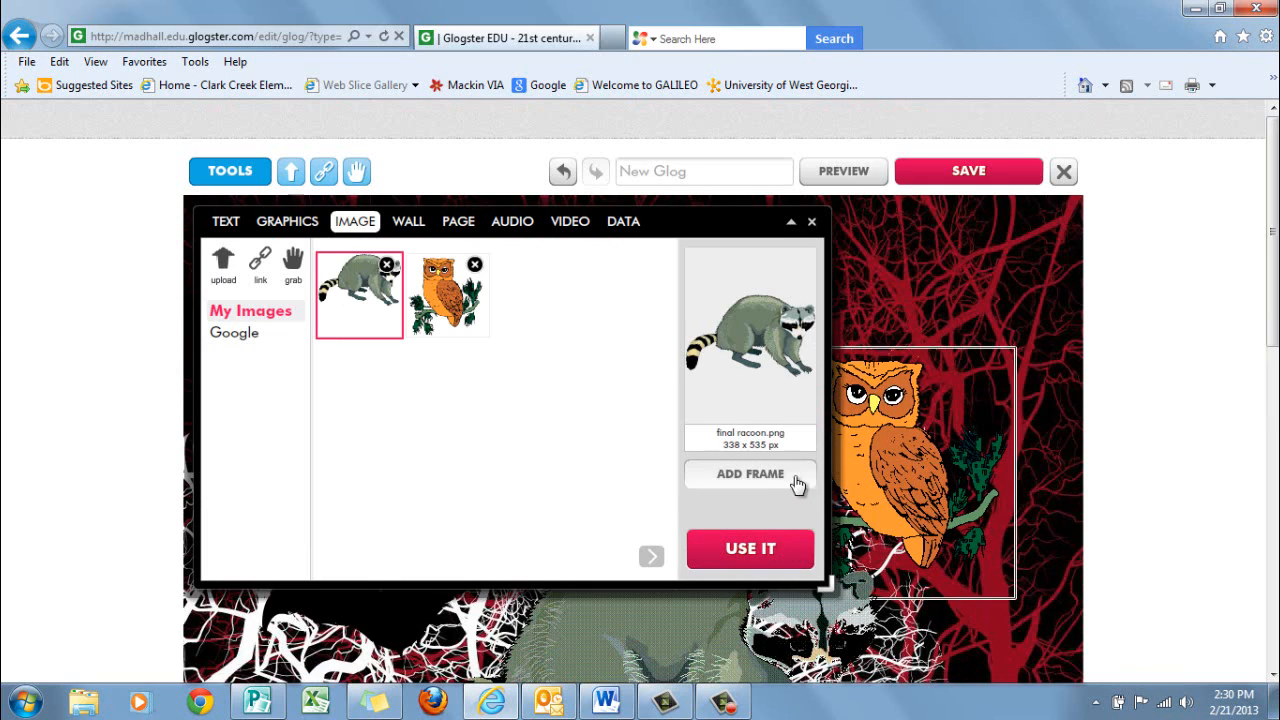
click(791, 223)
Move the raccoon down onto the white tree's roots and scale it down slightly
scroll(978, 274, down, 5)
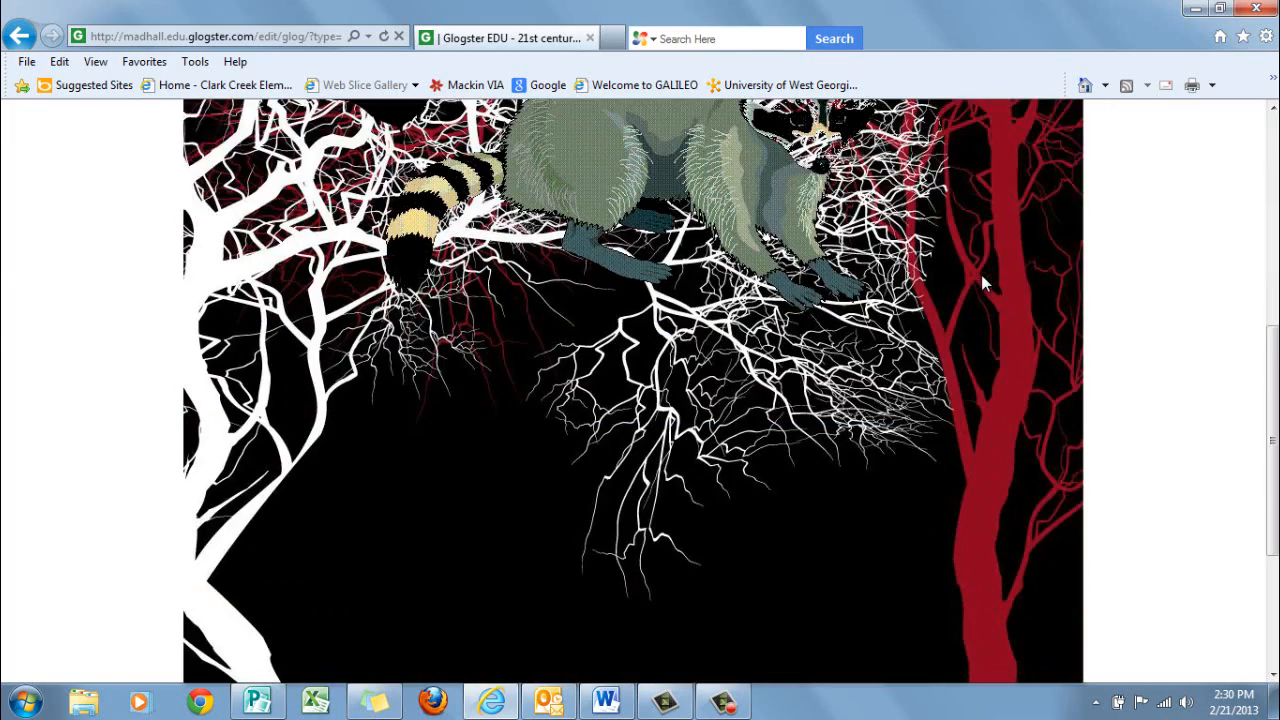
drag(772, 210, 522, 515)
scroll(931, 436, down, 3)
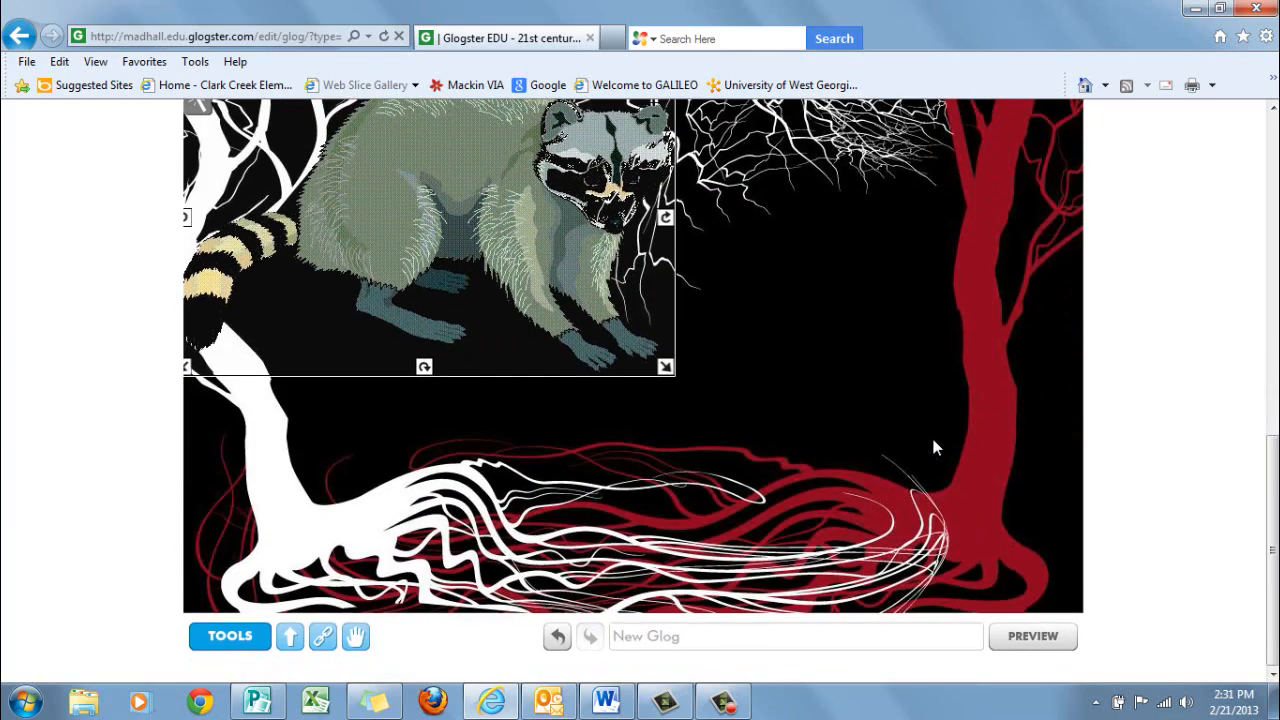
drag(562, 220, 521, 405)
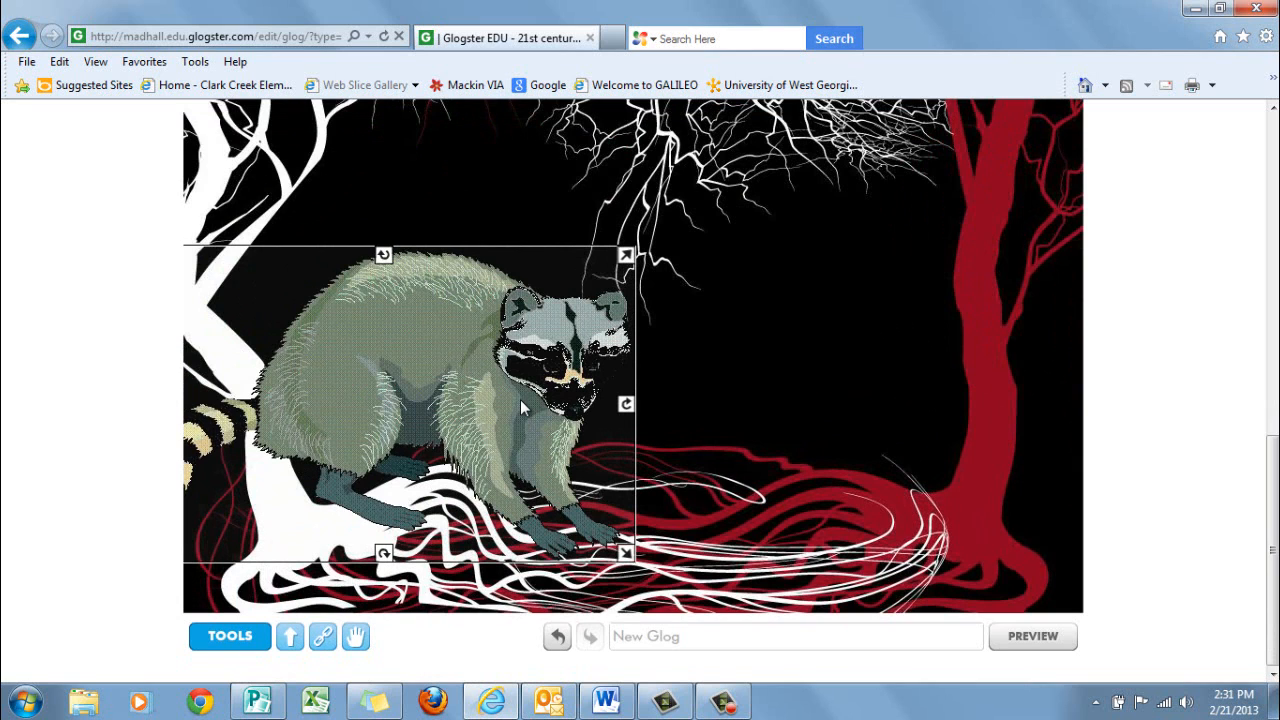
drag(520, 399, 490, 412)
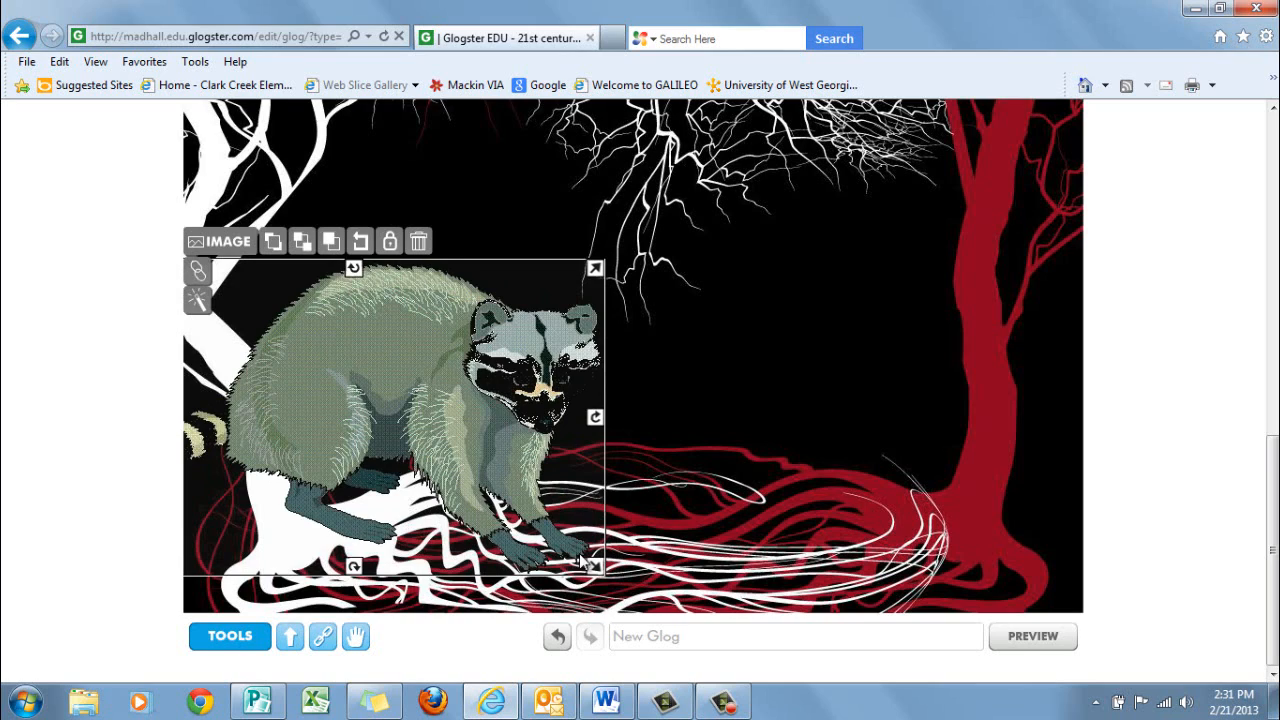
drag(593, 565, 538, 523)
click(733, 436)
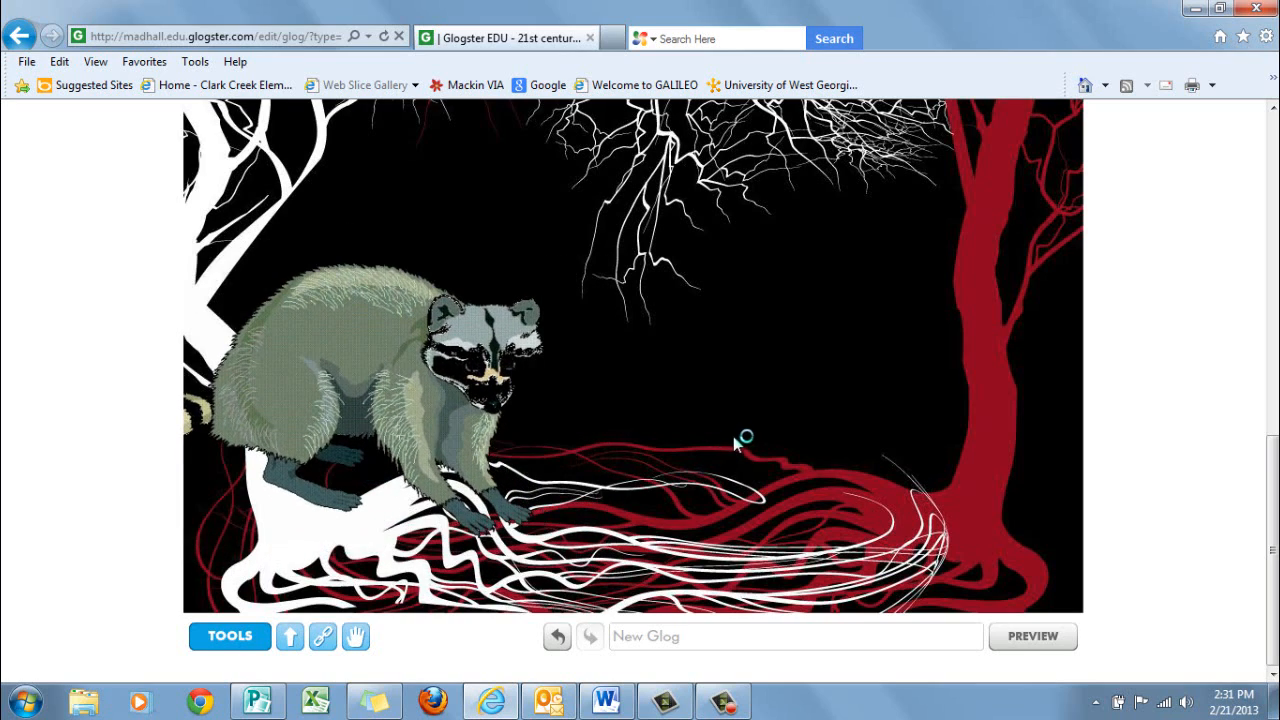
Insert the second night sounds.mp3 from My Audios into the Glog with its default player and collapse the tools
scroll(772, 348, up, 5)
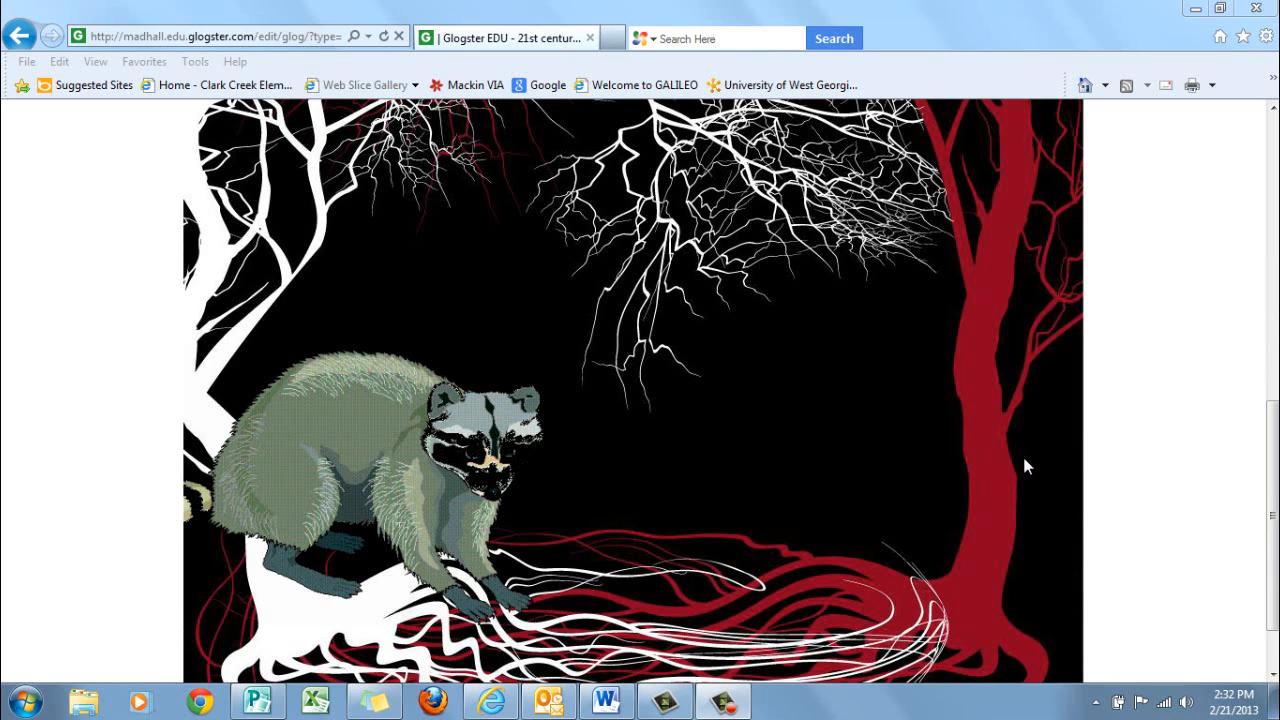
scroll(1025, 465, up, 6)
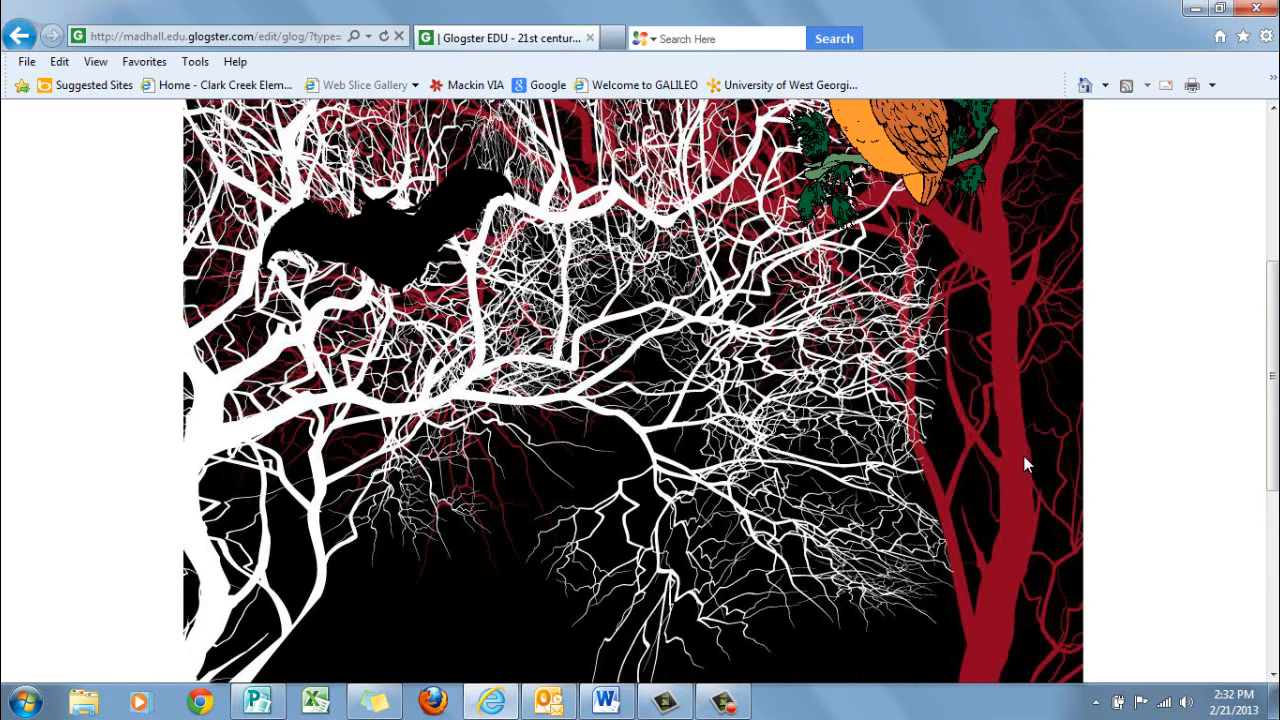
scroll(1025, 465, up, 1)
scroll(1025, 465, up, 2)
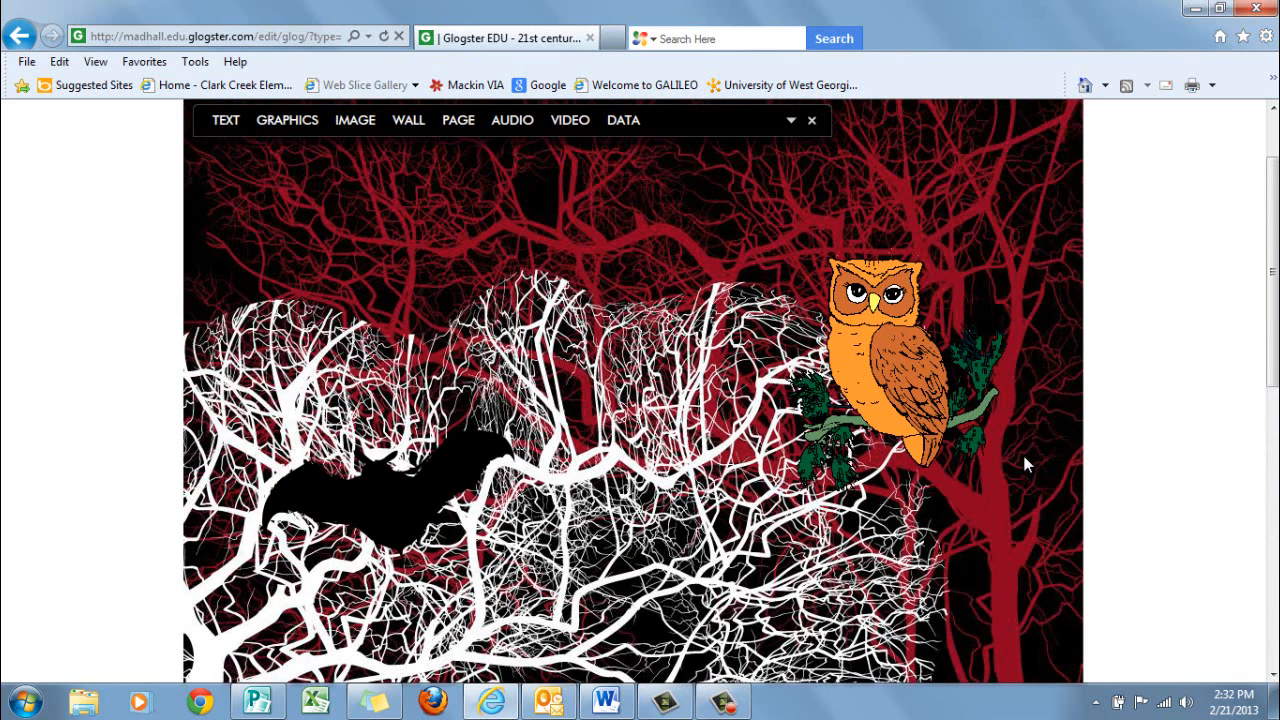
click(530, 121)
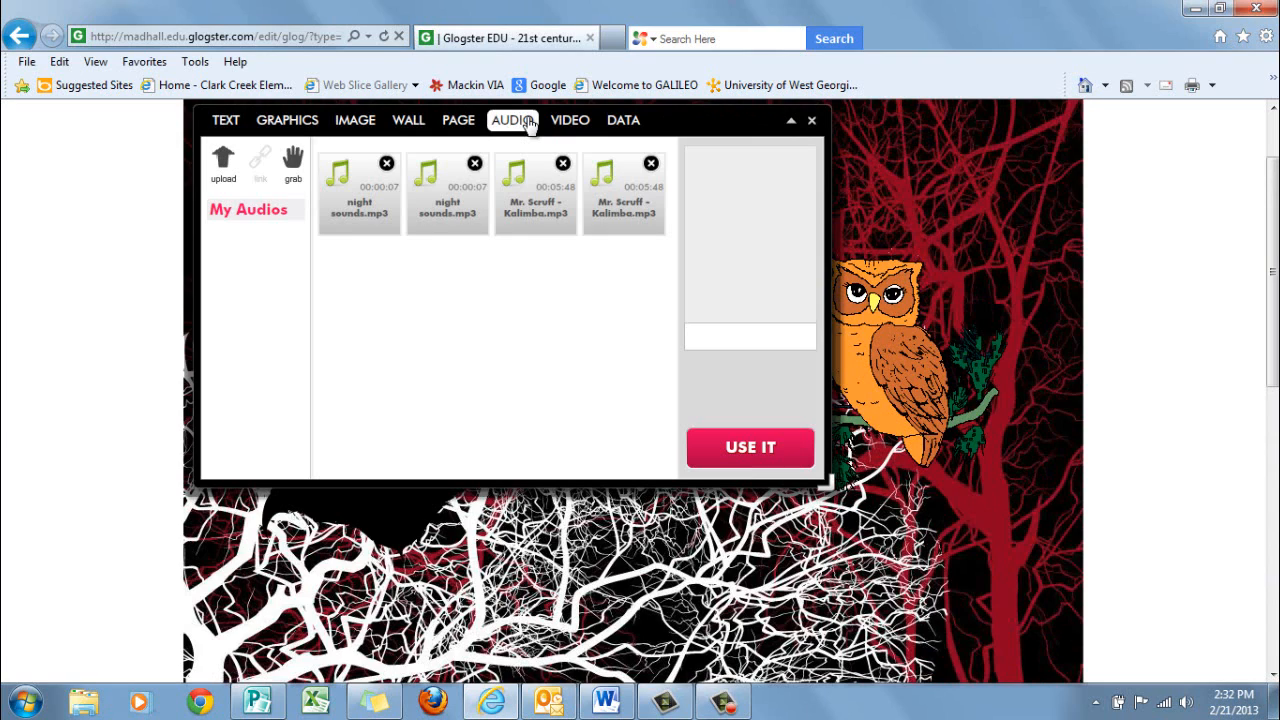
click(456, 217)
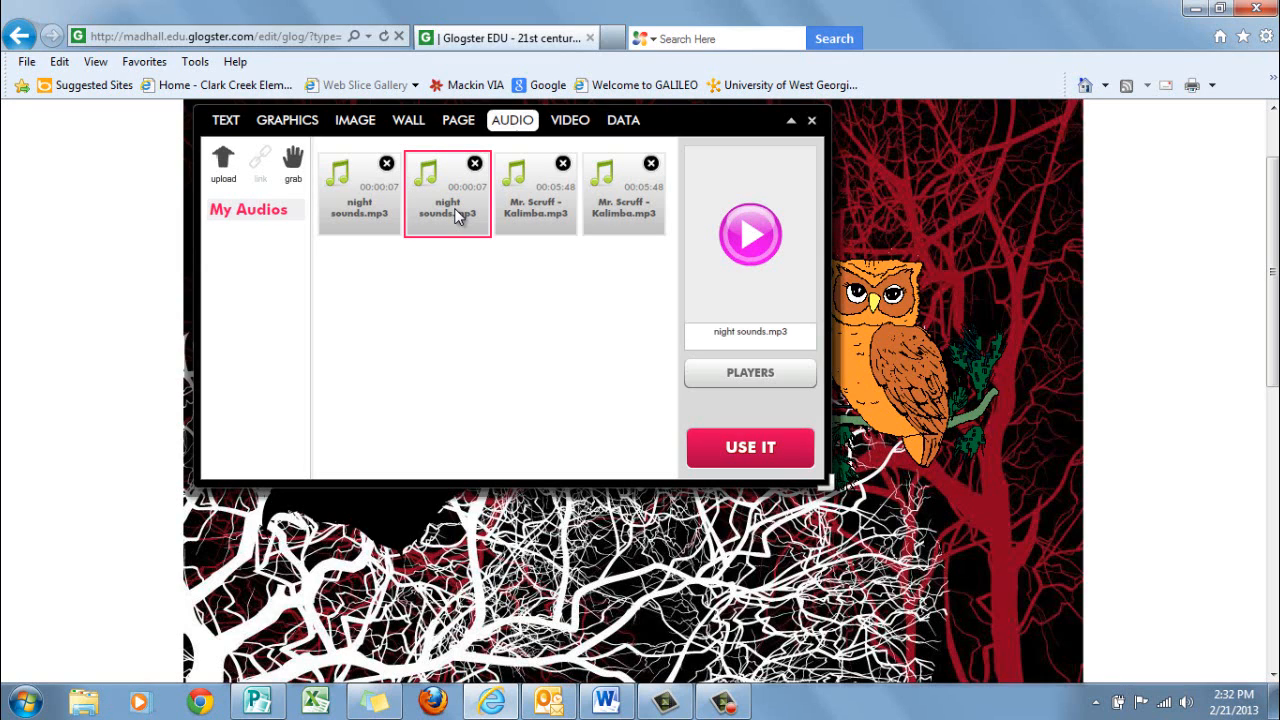
click(762, 455)
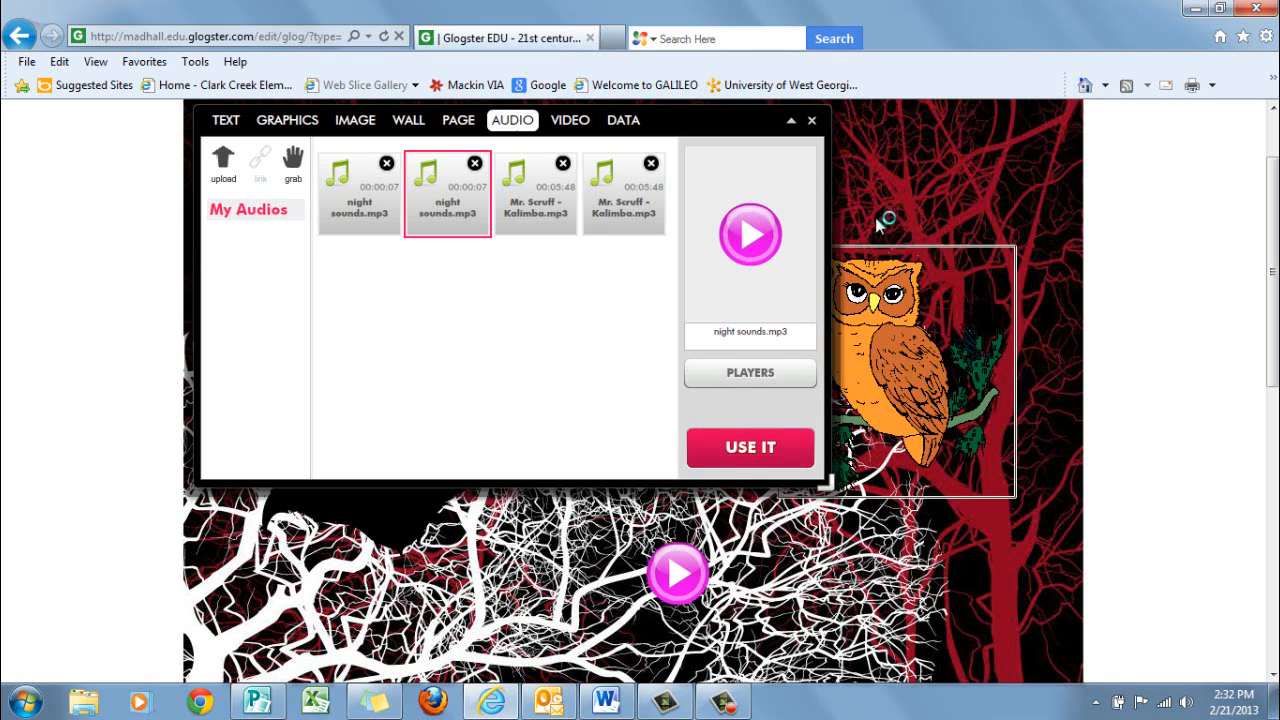
click(790, 120)
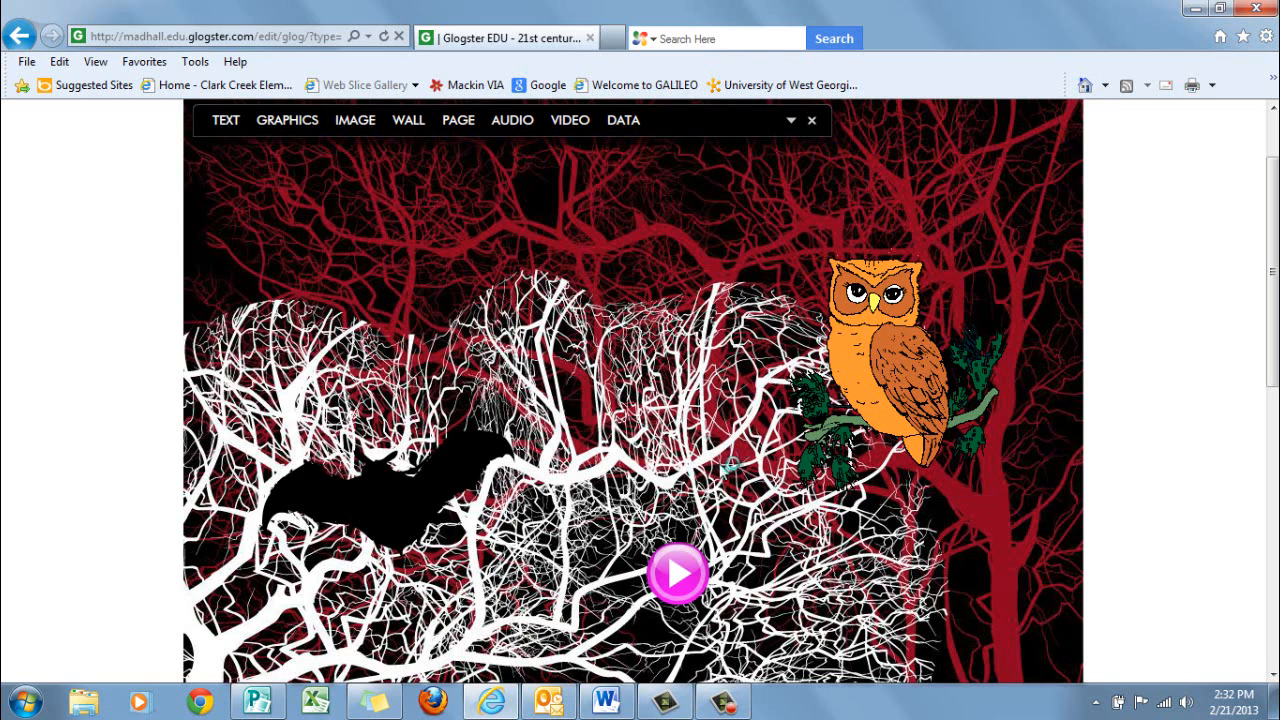
Move the pink audio player up beside the owl's head and deselect it
click(678, 573)
drag(678, 573, 765, 326)
click(774, 343)
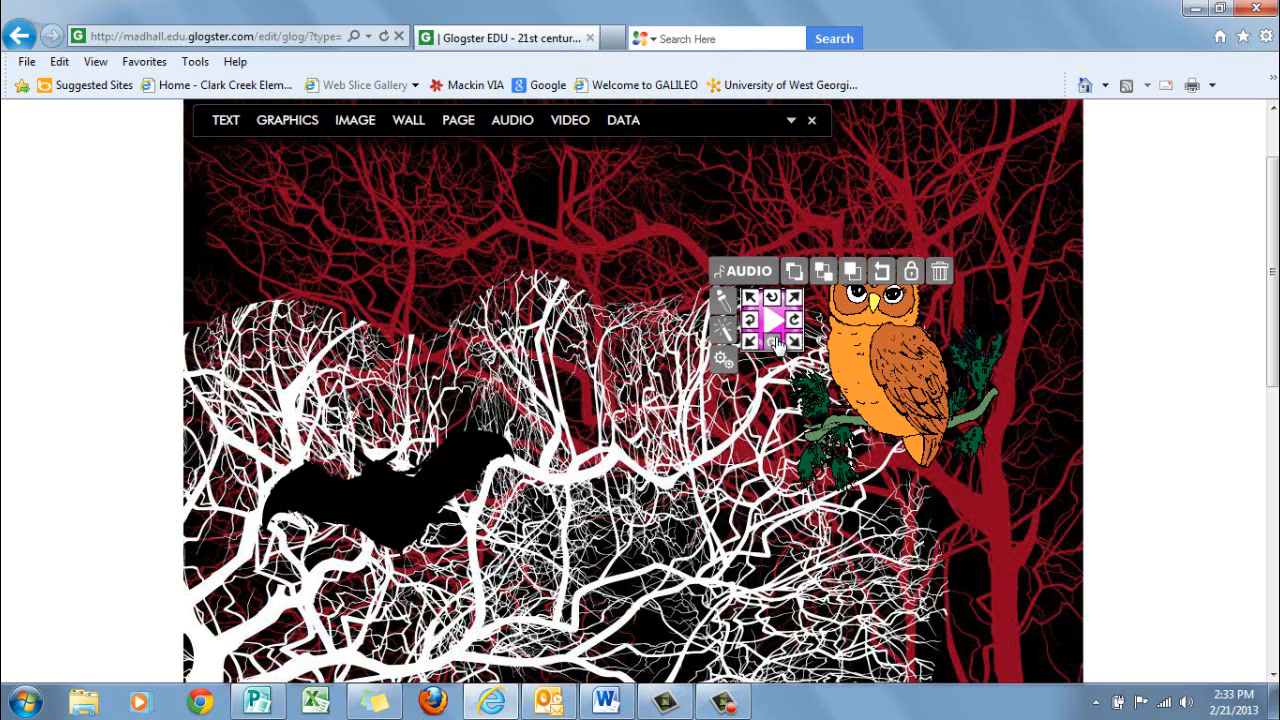
click(752, 503)
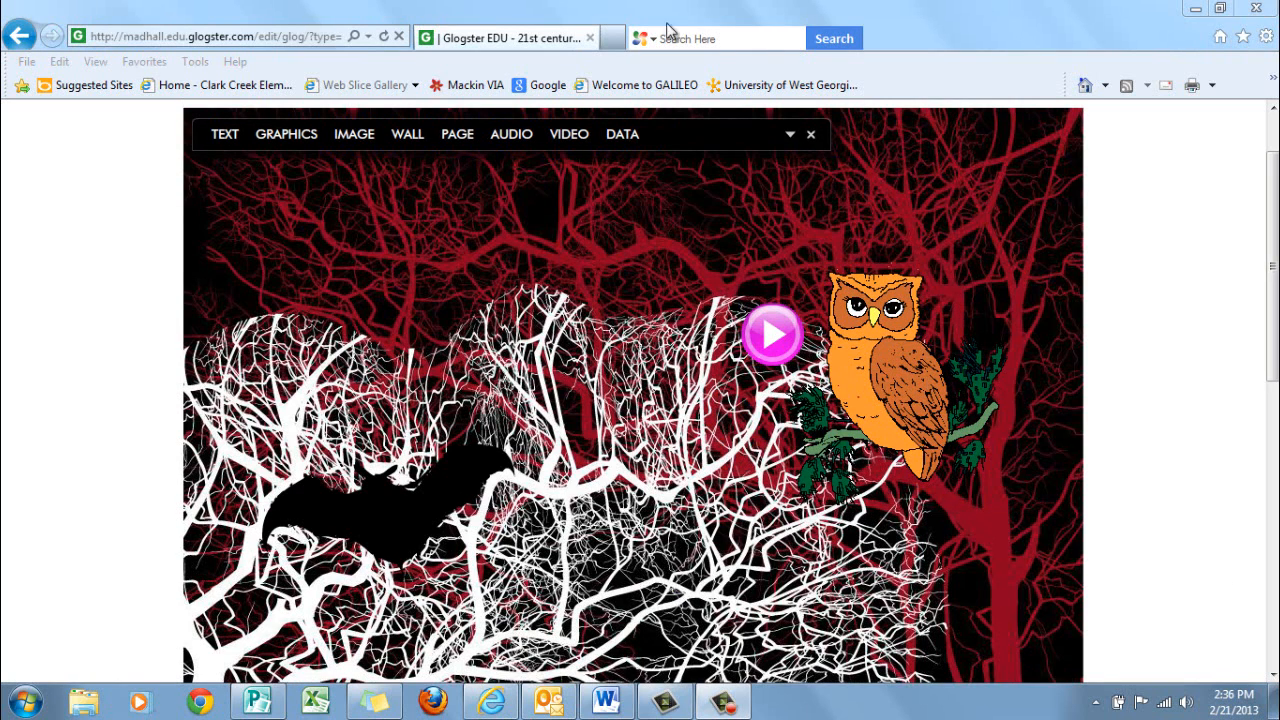
Add the black splatter speech bubble with the green outline from the Start text designs to the Glog and collapse the tools
click(213, 138)
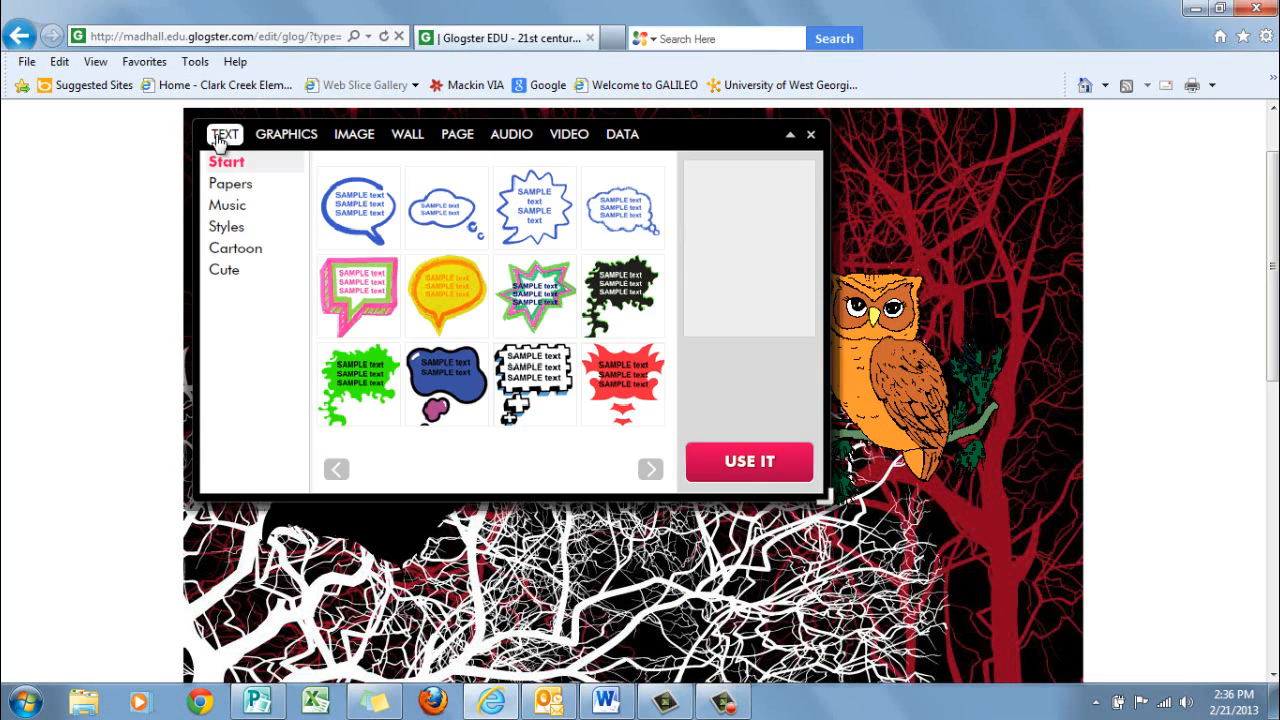
click(338, 469)
click(650, 469)
click(636, 295)
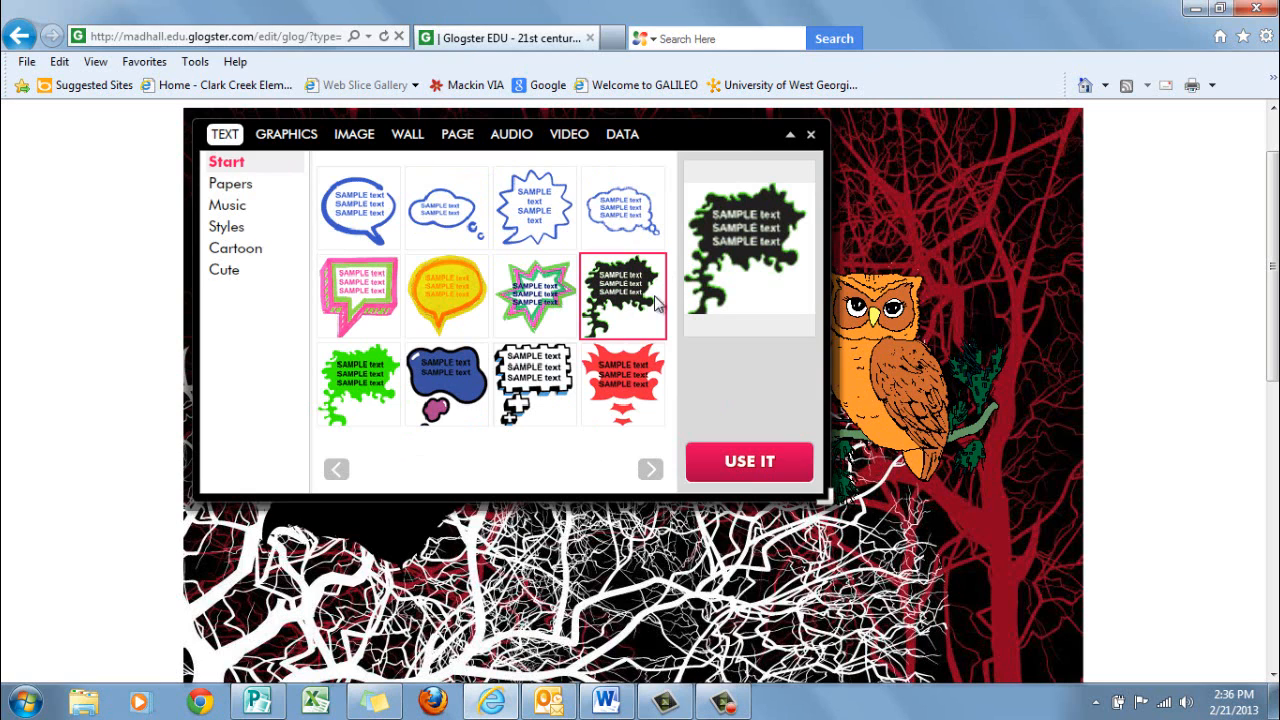
click(770, 447)
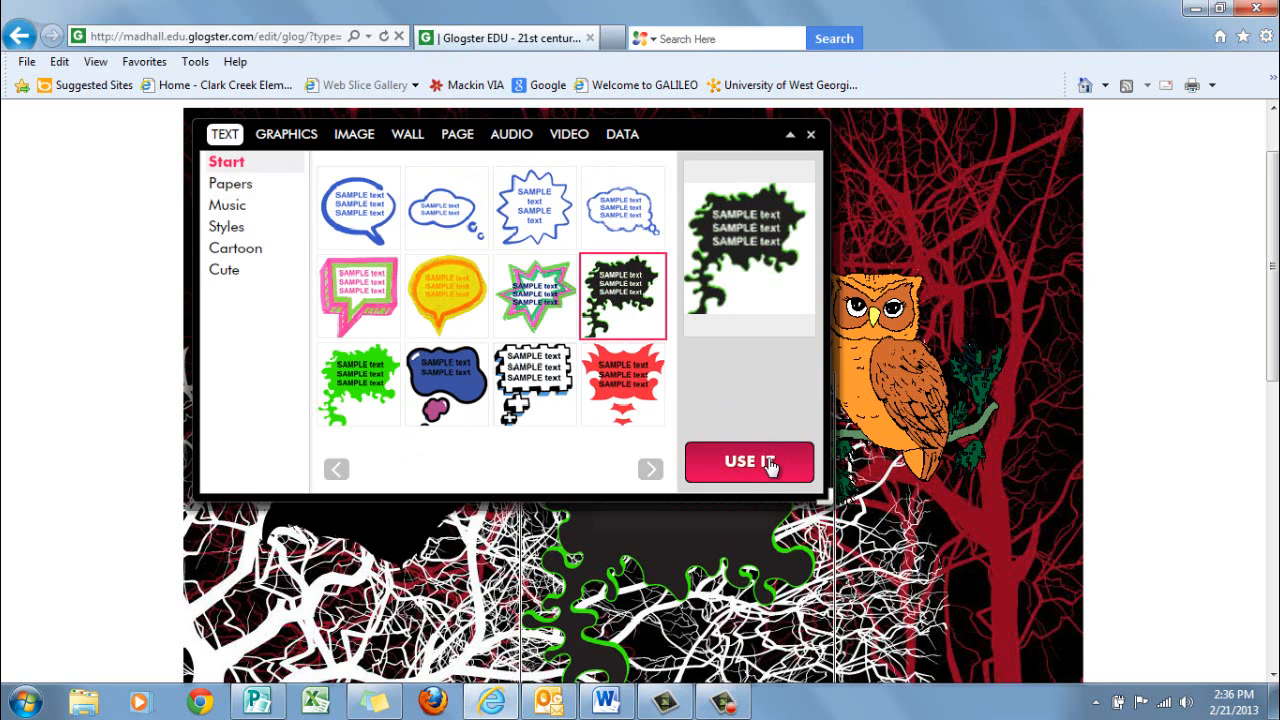
click(790, 135)
scroll(764, 205, down, 3)
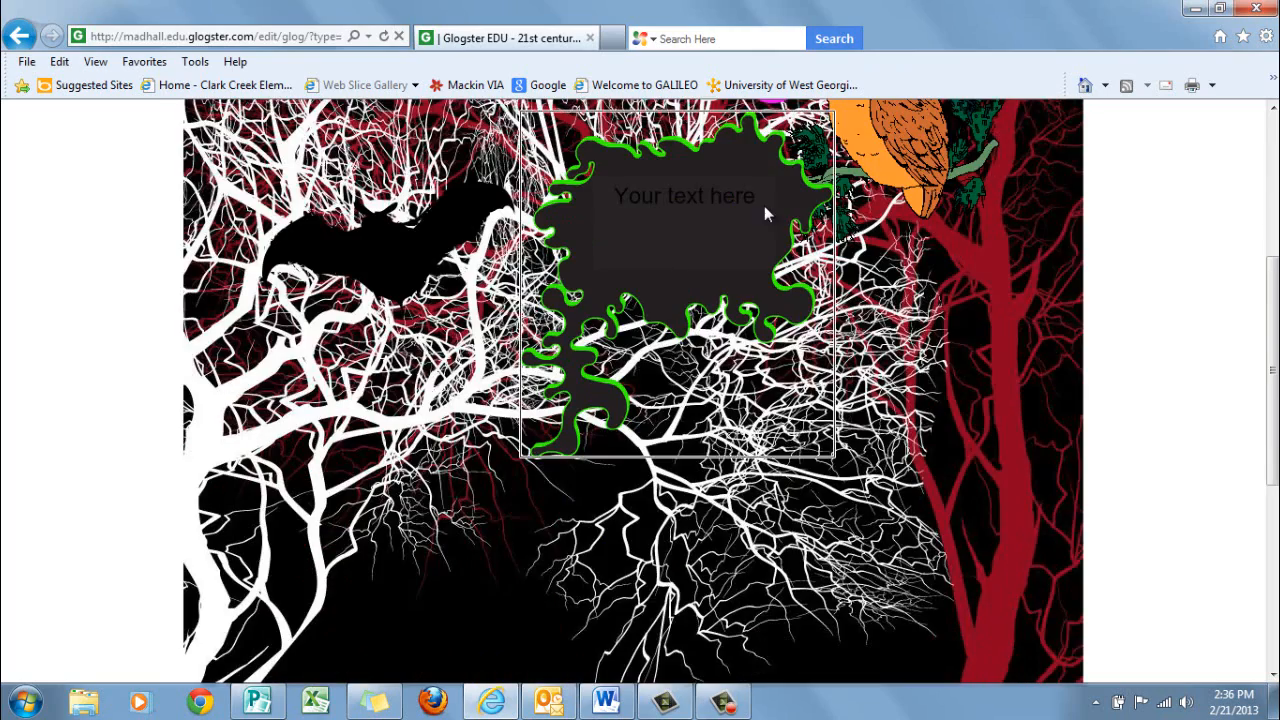
Move the splatter speech bubble down the page until its tail sits beside the raccoon's head
drag(706, 302, 710, 493)
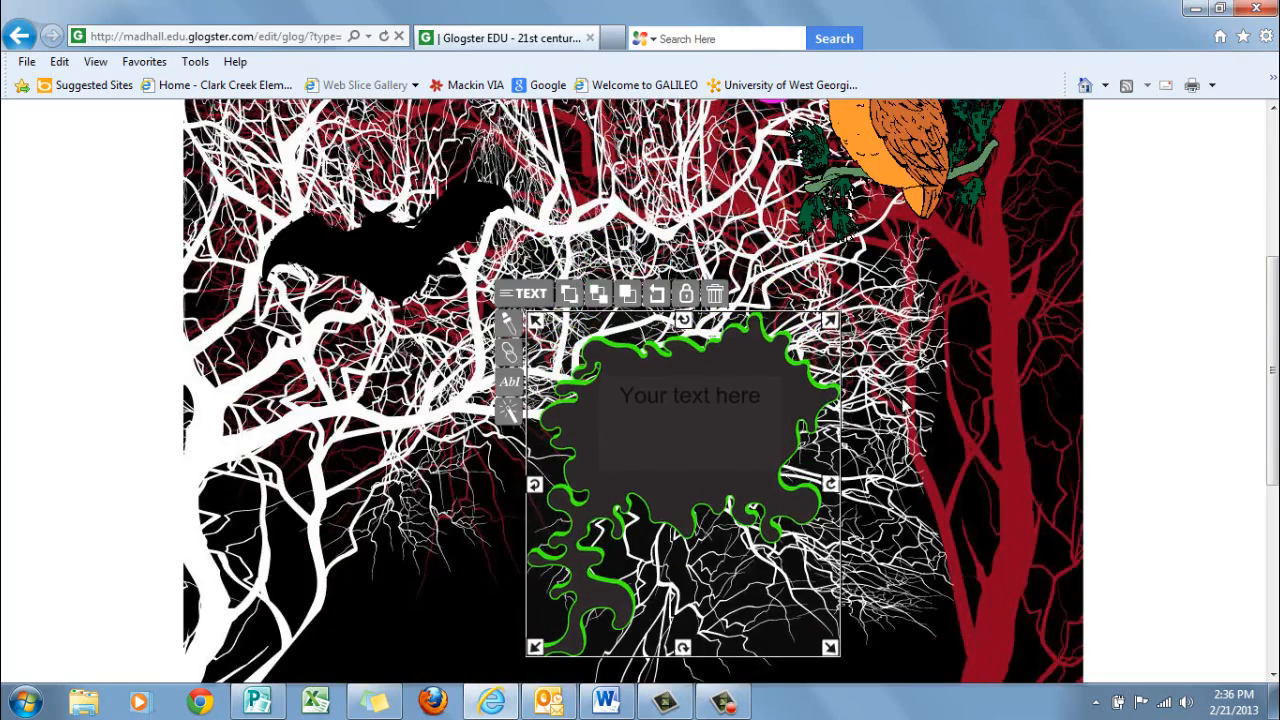
scroll(912, 398, down, 2)
drag(696, 355, 697, 540)
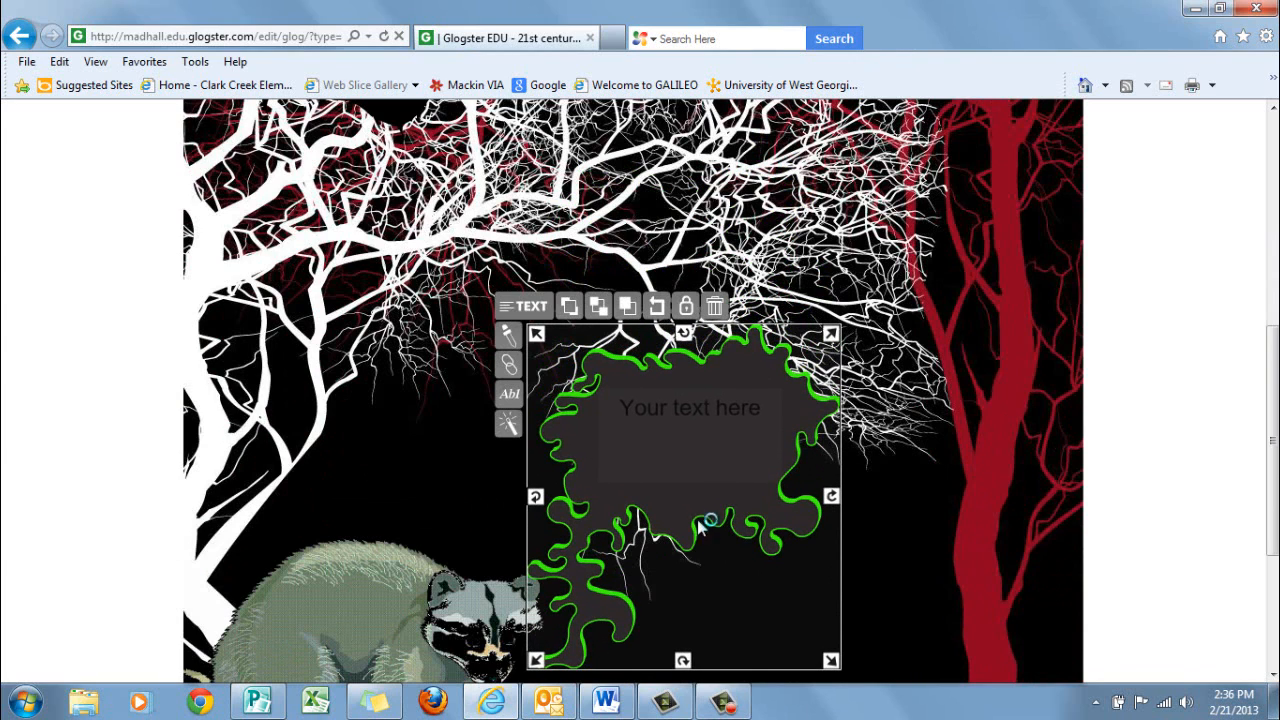
Replace the speech bubble's placeholder text with "Who is making all that noise?" and close the text editor
double_click(701, 406)
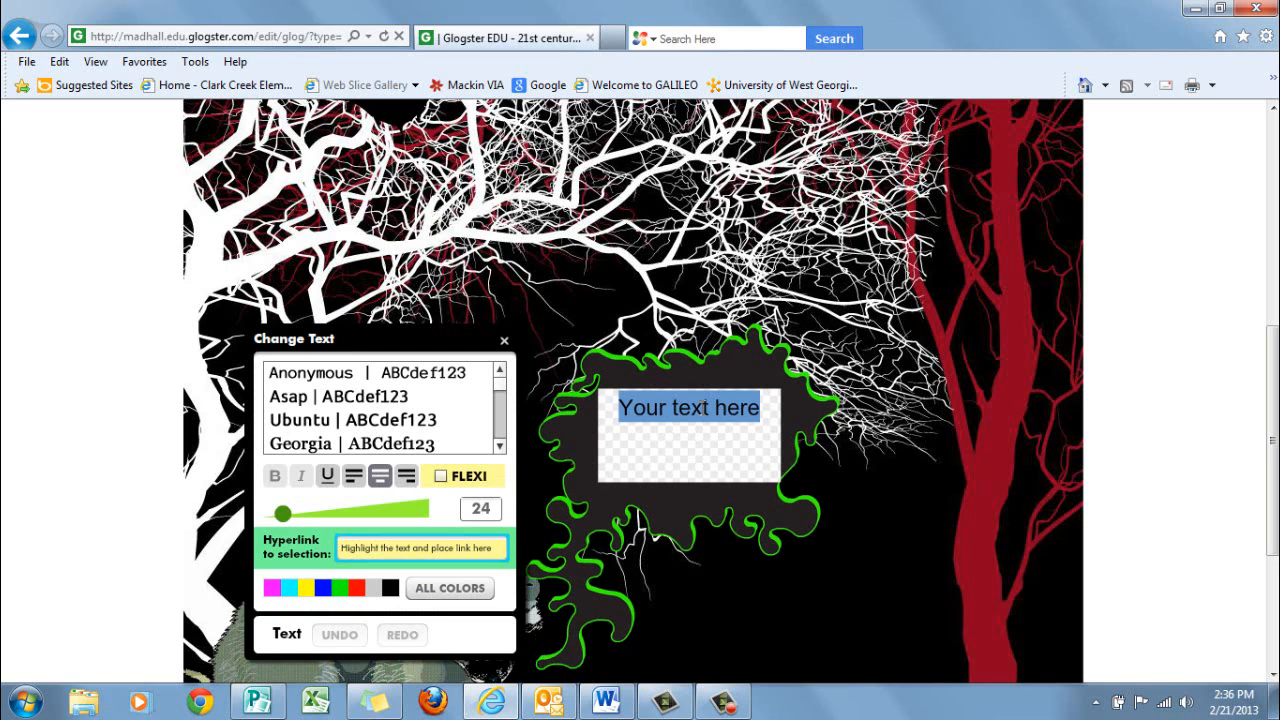
text(Who is m)
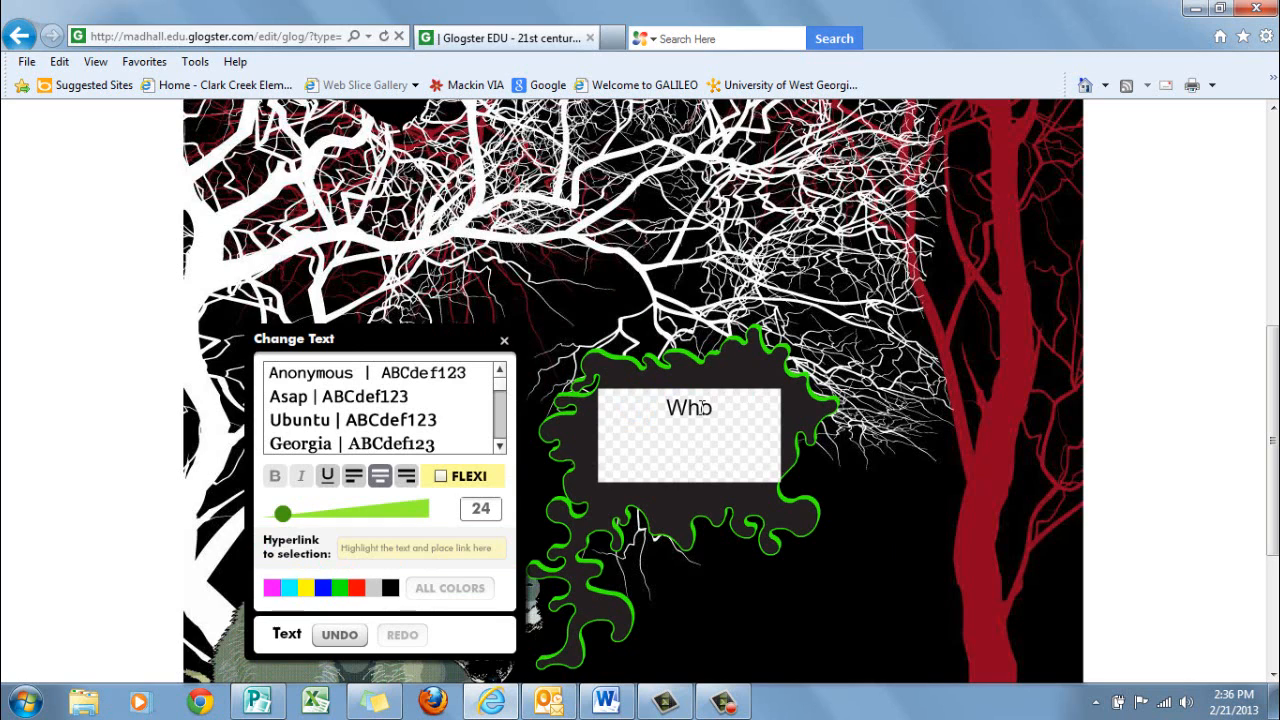
text(ak)
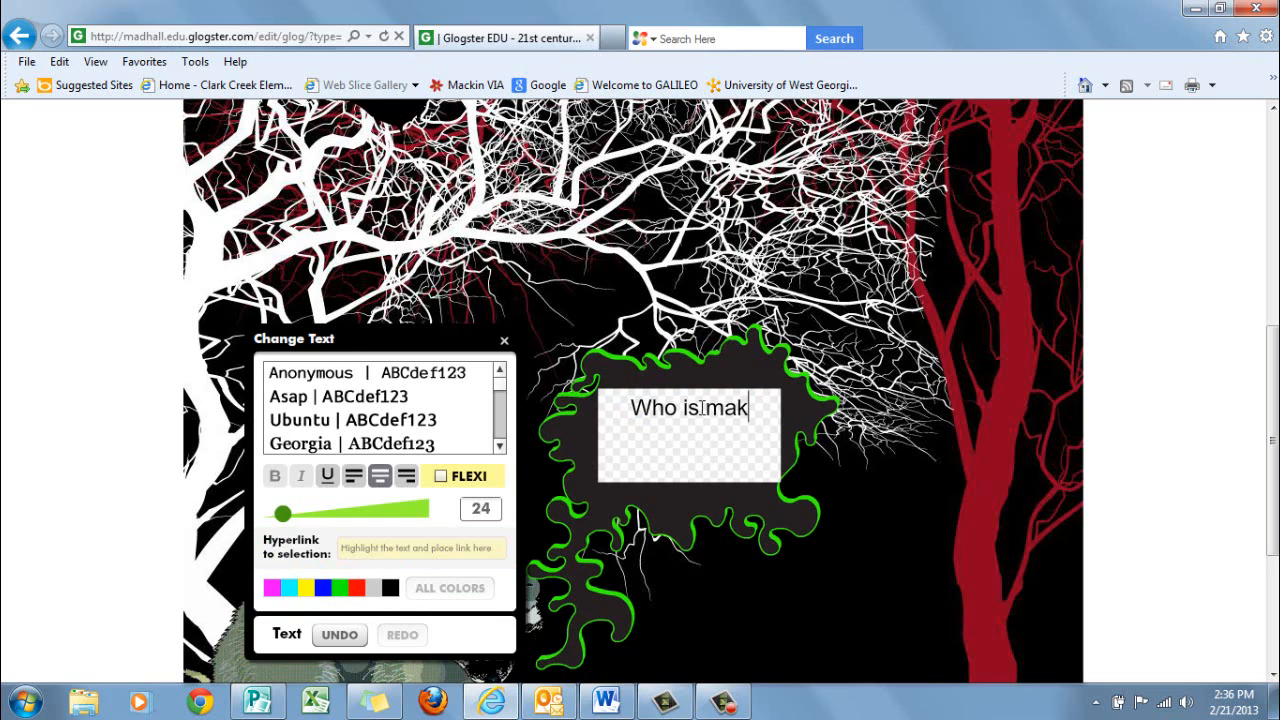
text(ing all)
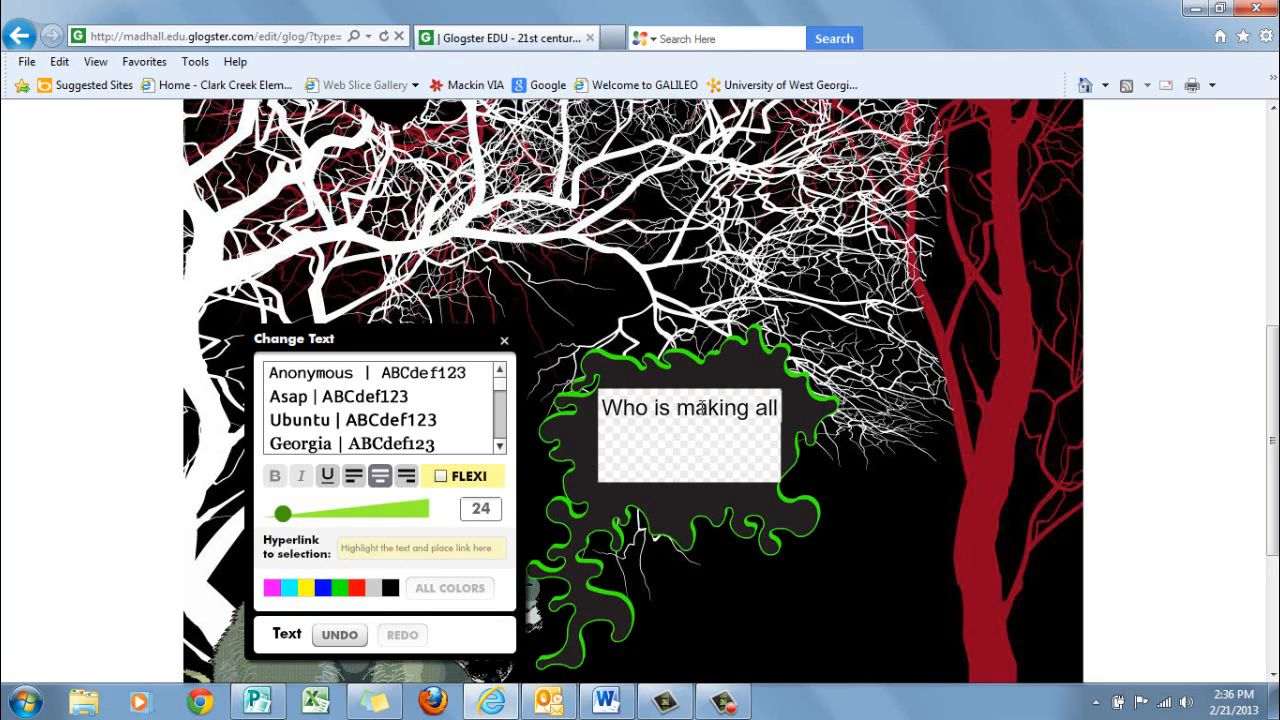
text( that noise?)
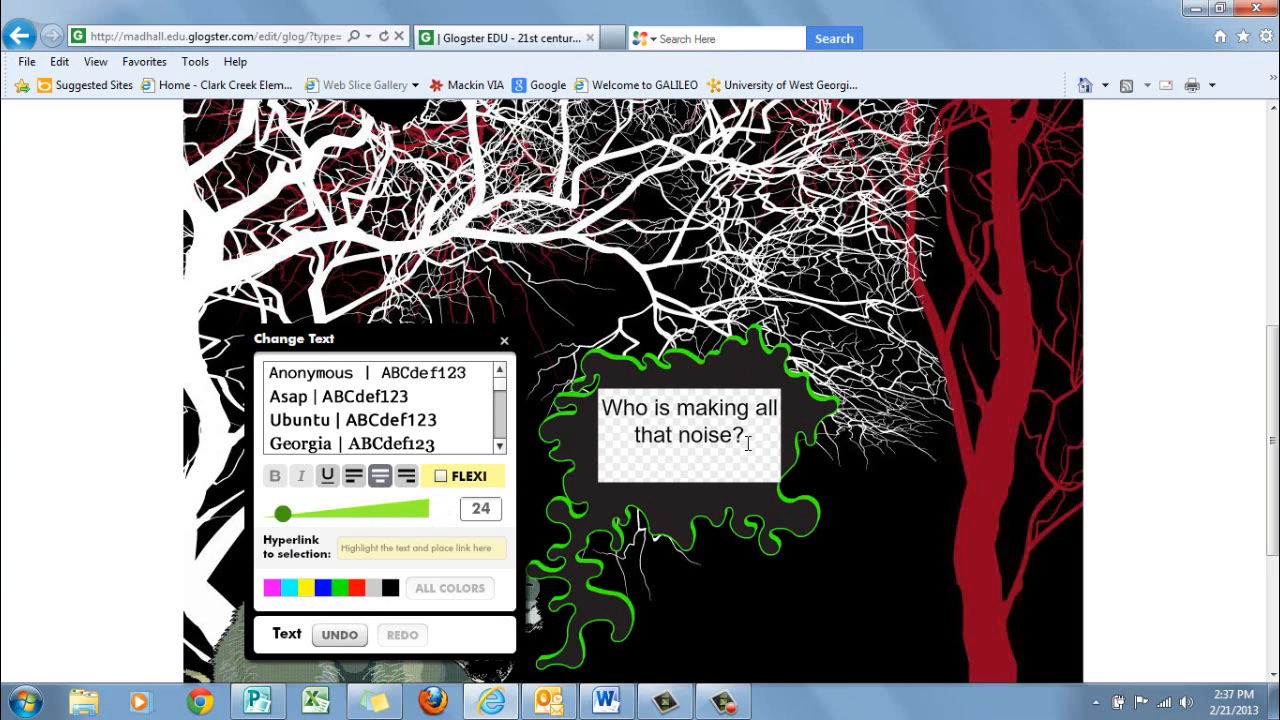
drag(748, 438, 598, 412)
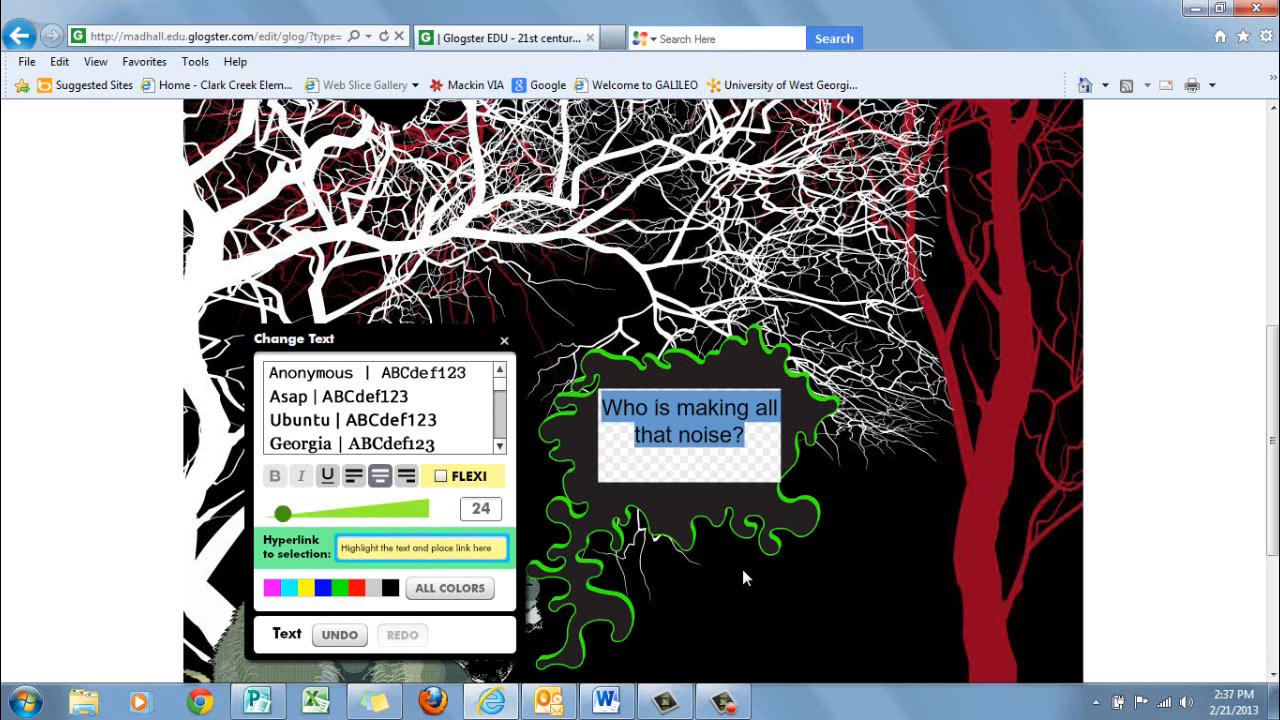
click(505, 342)
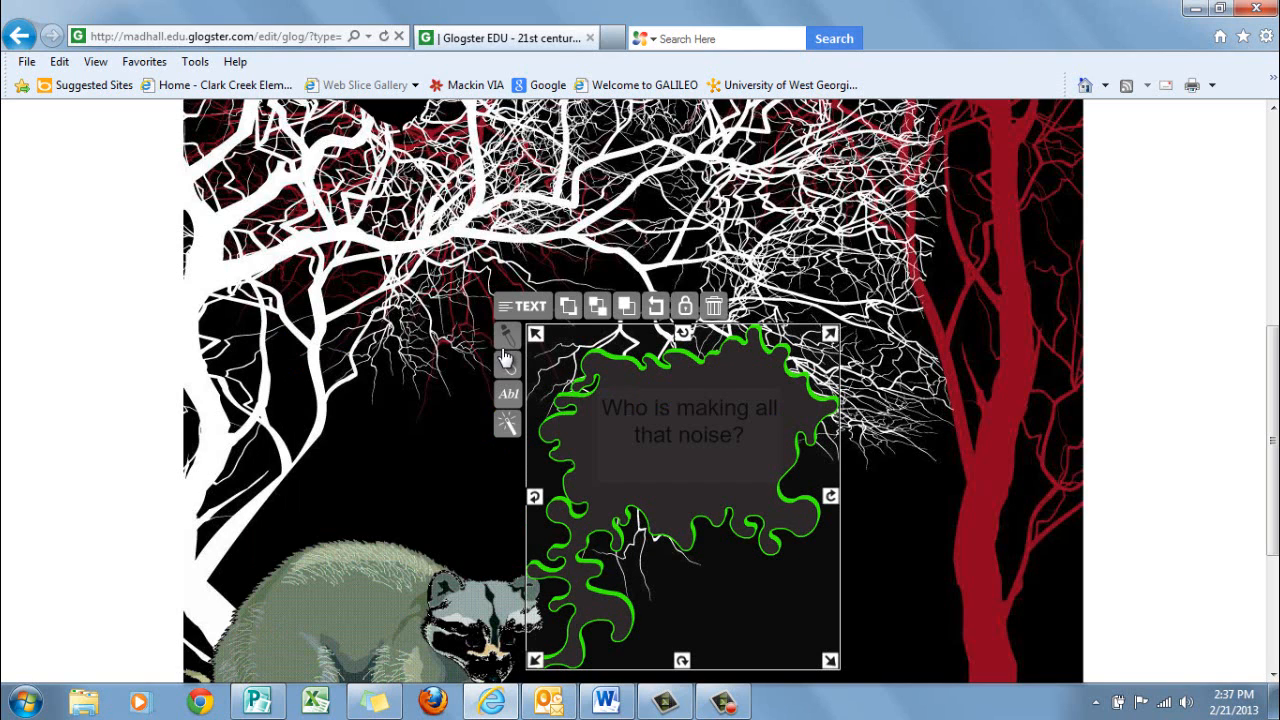
Recolour the whole bubble text bright green from the full colour wheel to match the outline, and close the text editor
double_click(741, 432)
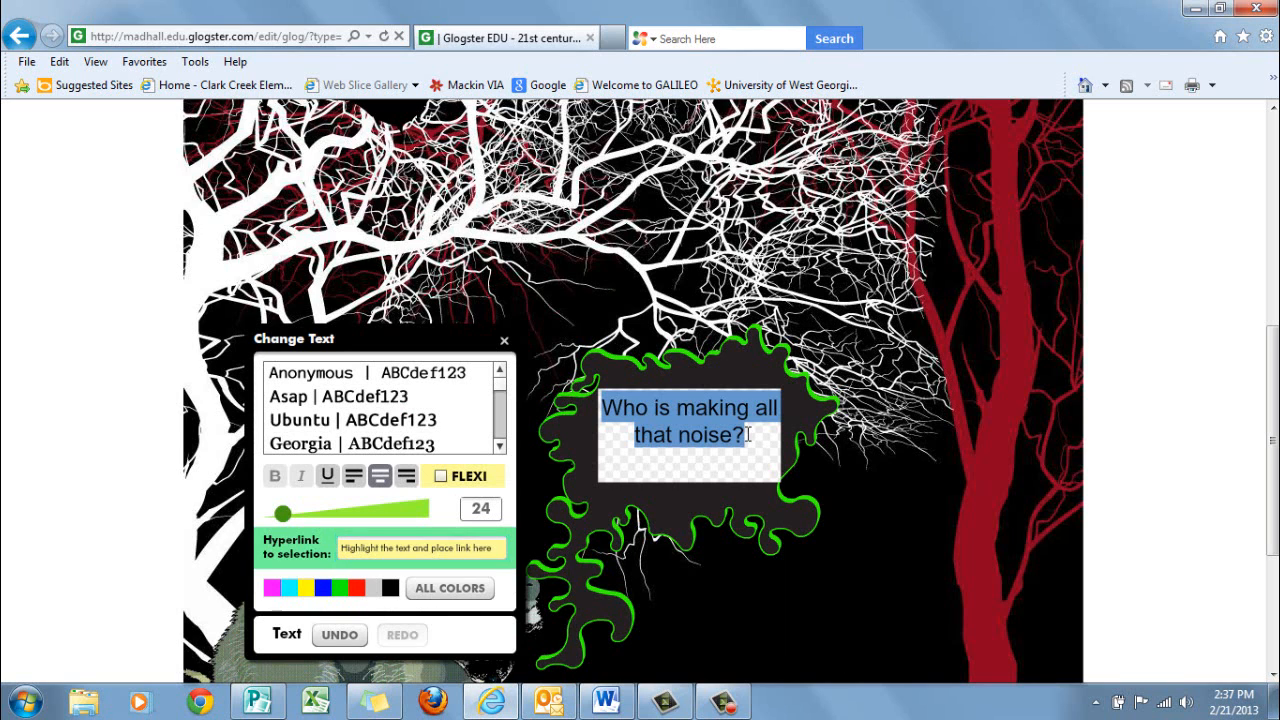
drag(700, 443, 601, 405)
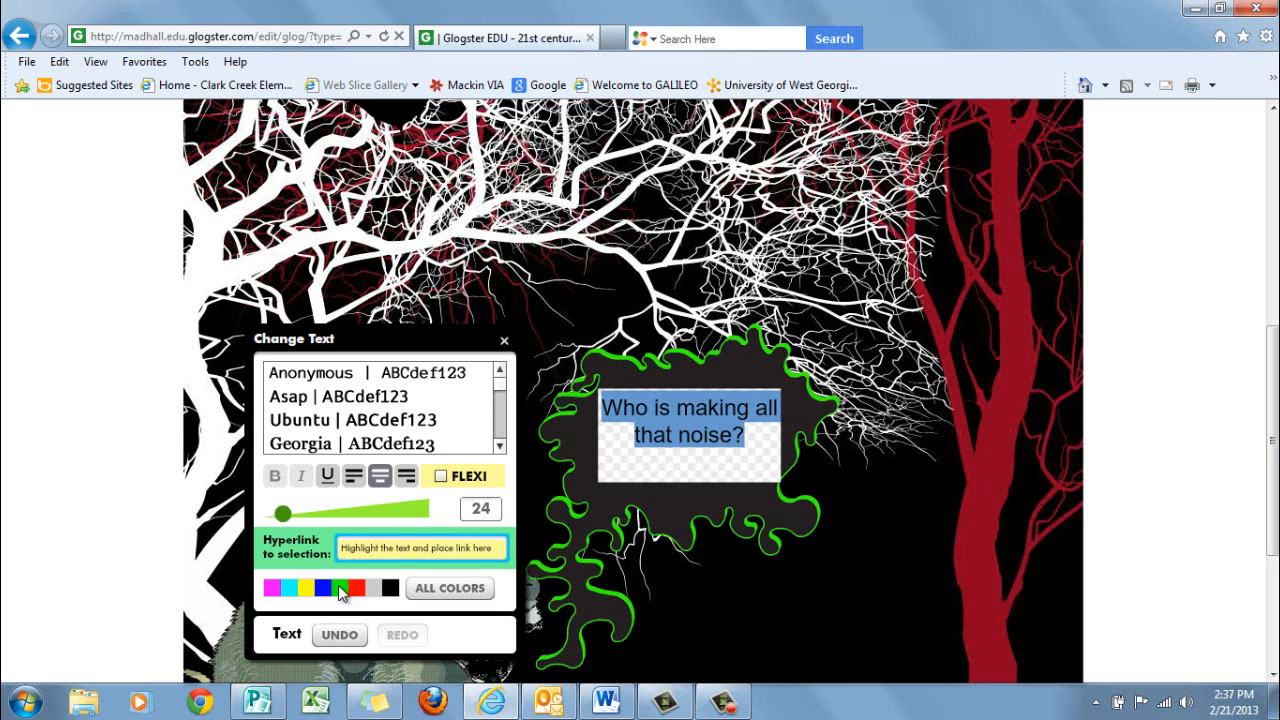
click(430, 588)
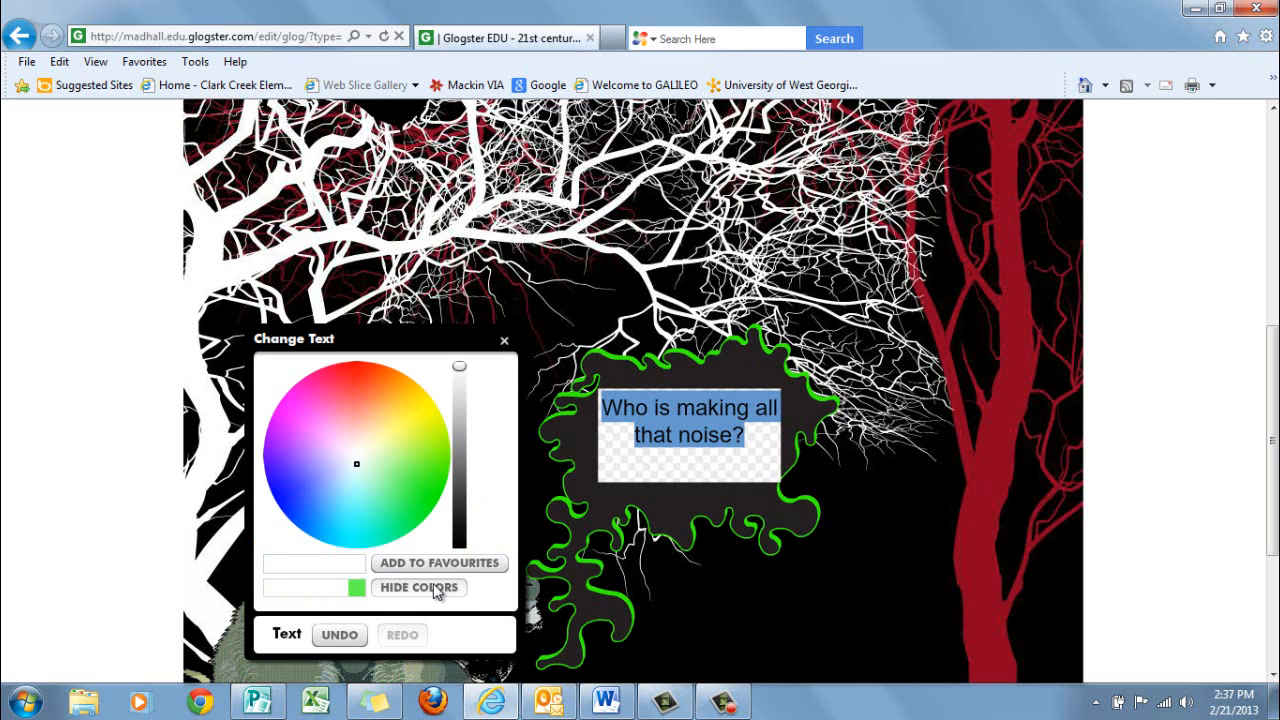
click(404, 463)
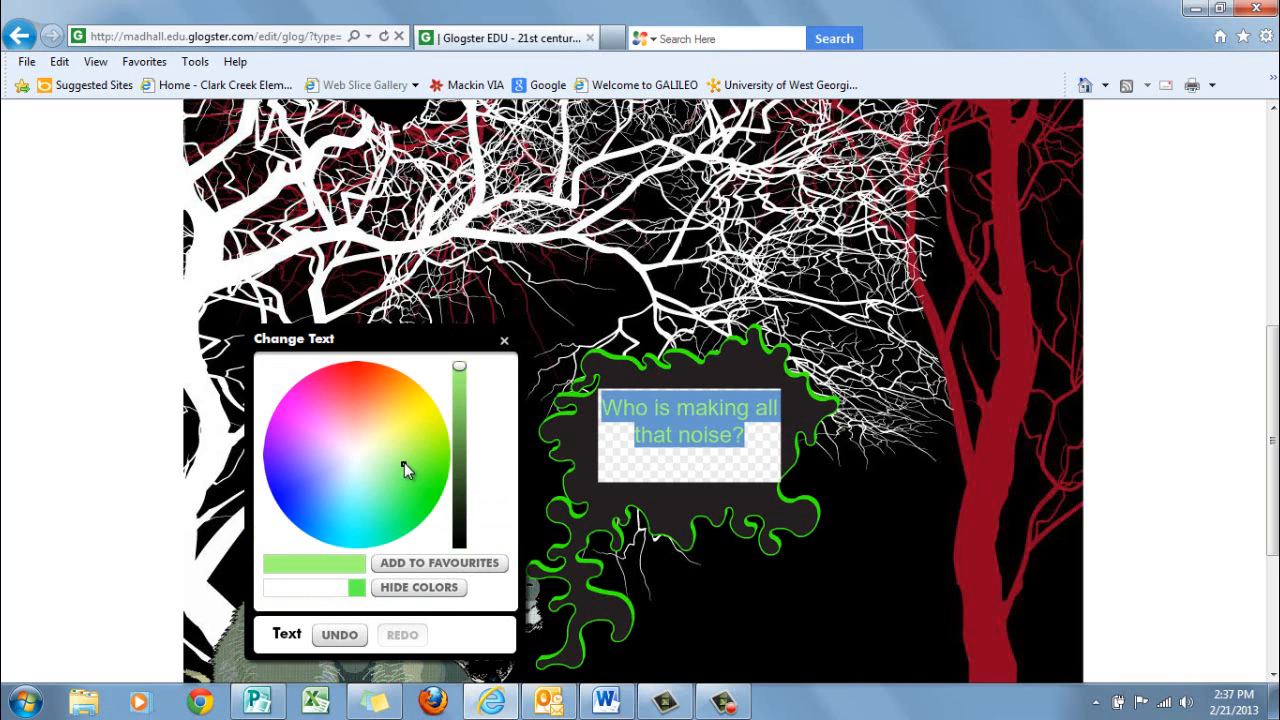
click(417, 463)
click(409, 473)
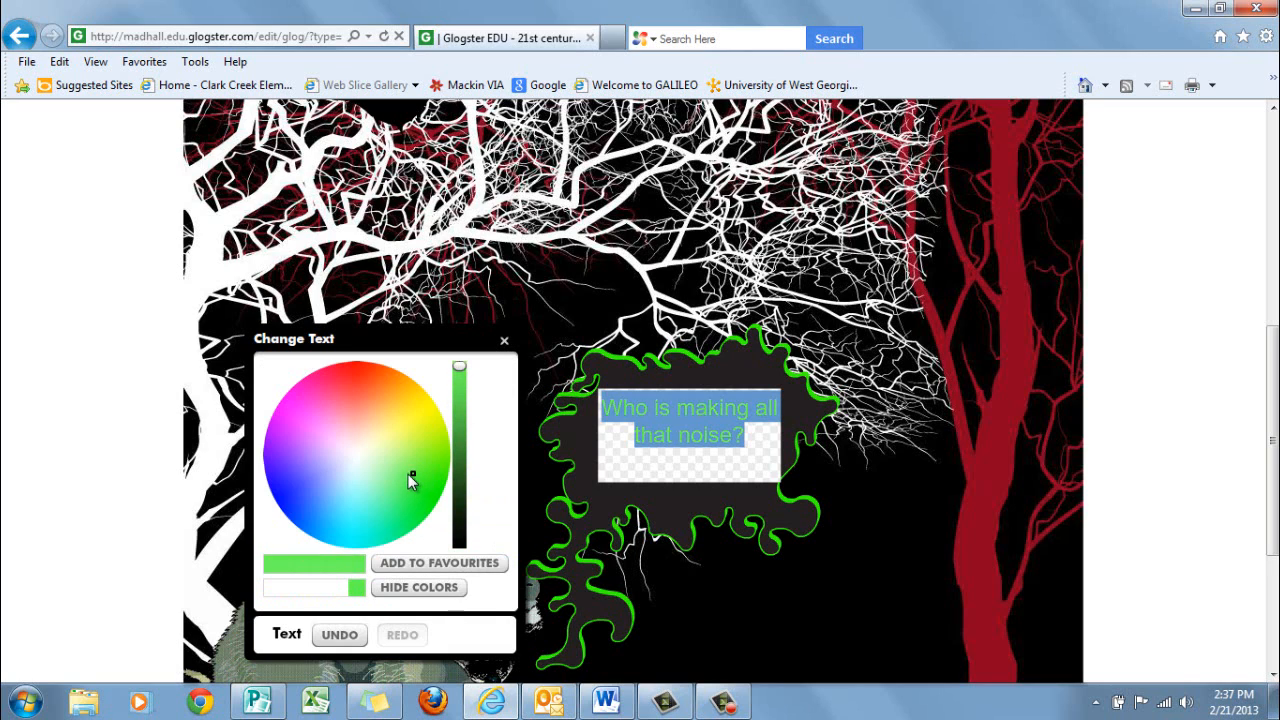
click(421, 477)
click(423, 486)
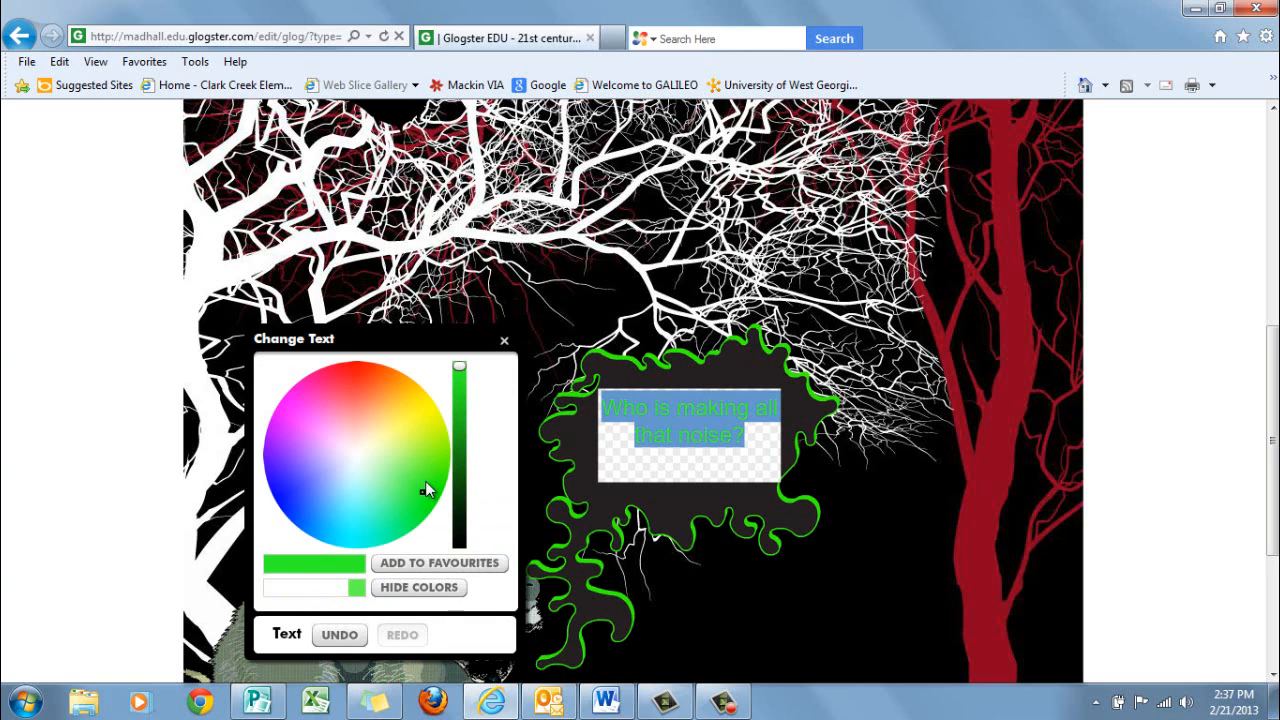
click(354, 634)
click(404, 567)
click(413, 591)
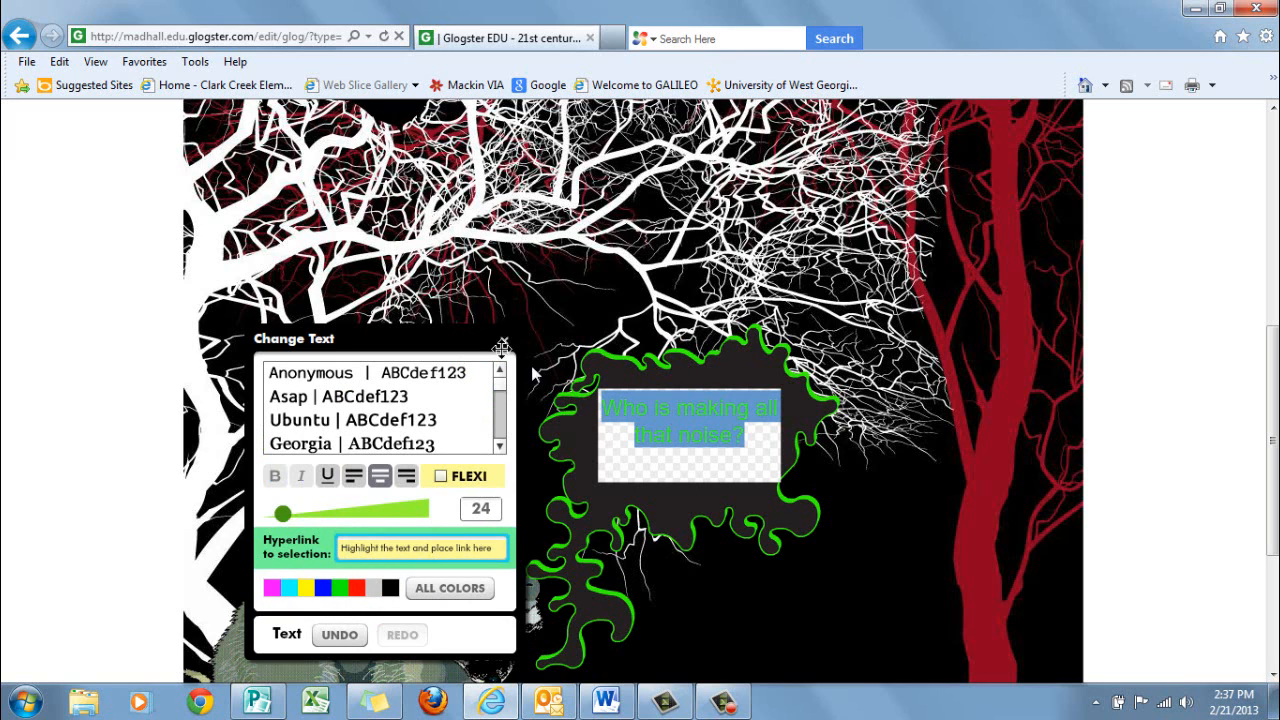
click(504, 341)
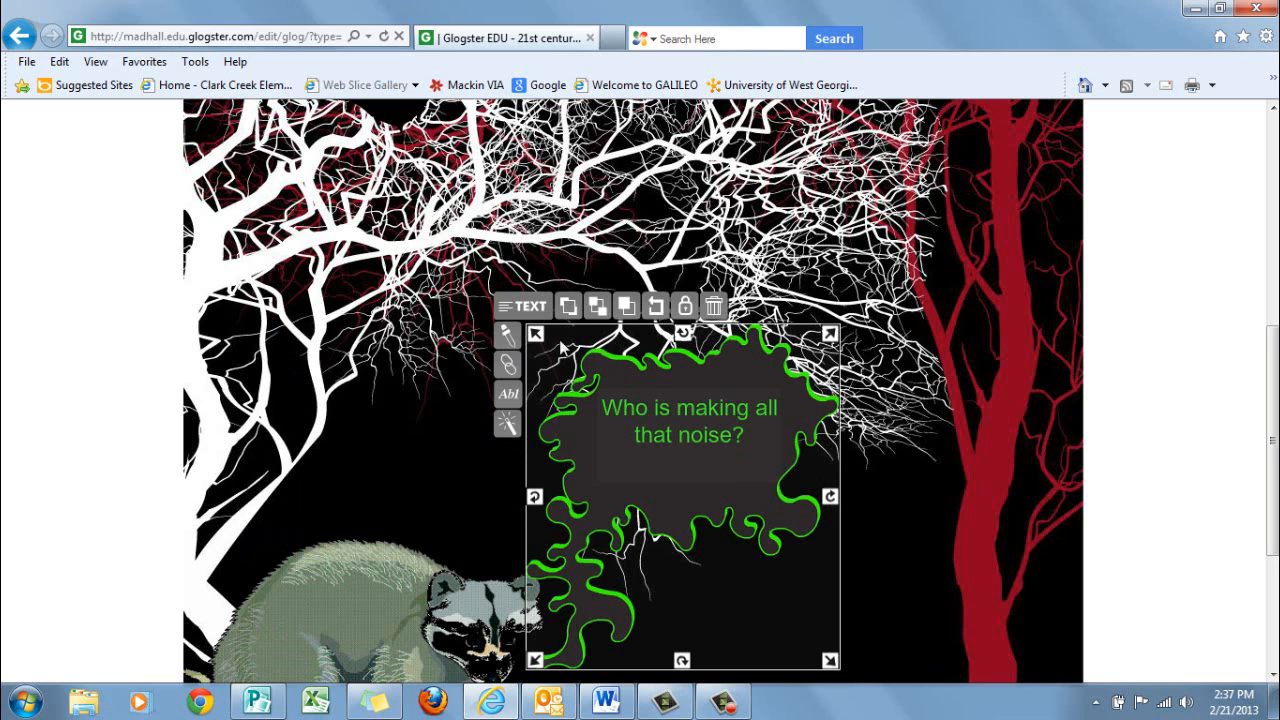
Scale the speech bubble down to about three quarters, reposition it beside the raccoon's head and deselect it
drag(829, 660, 747, 527)
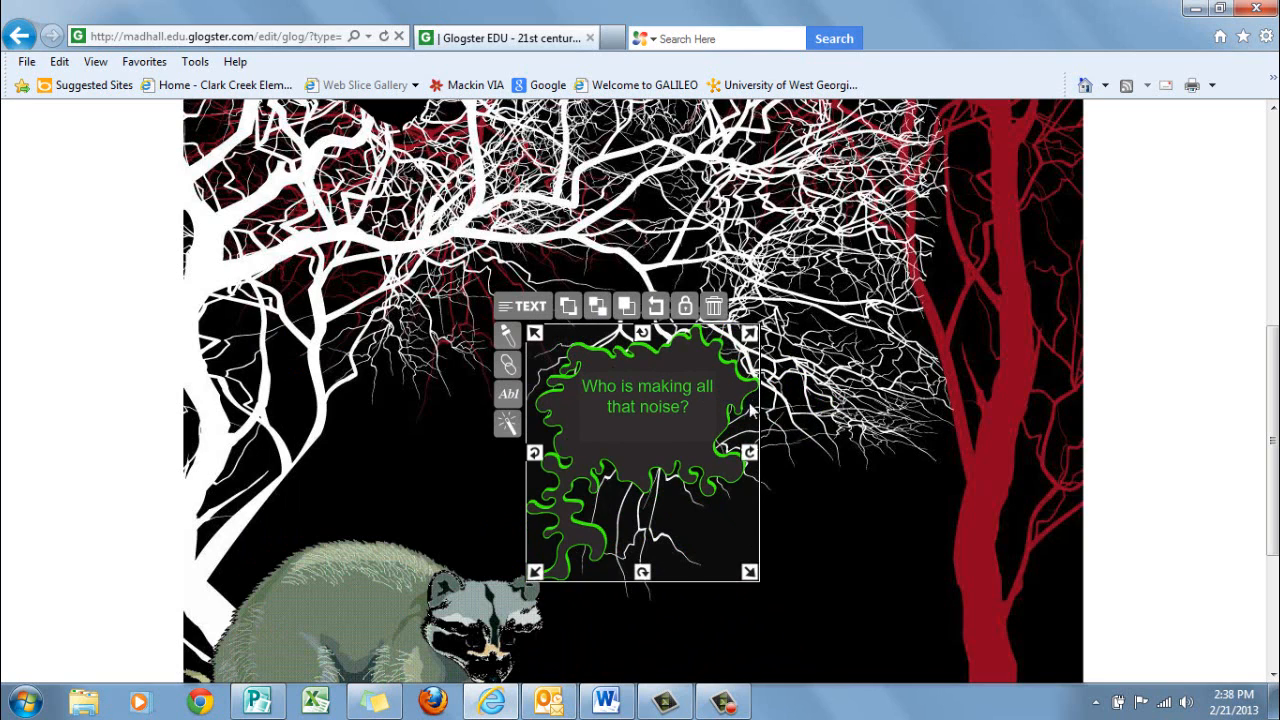
drag(748, 390, 760, 470)
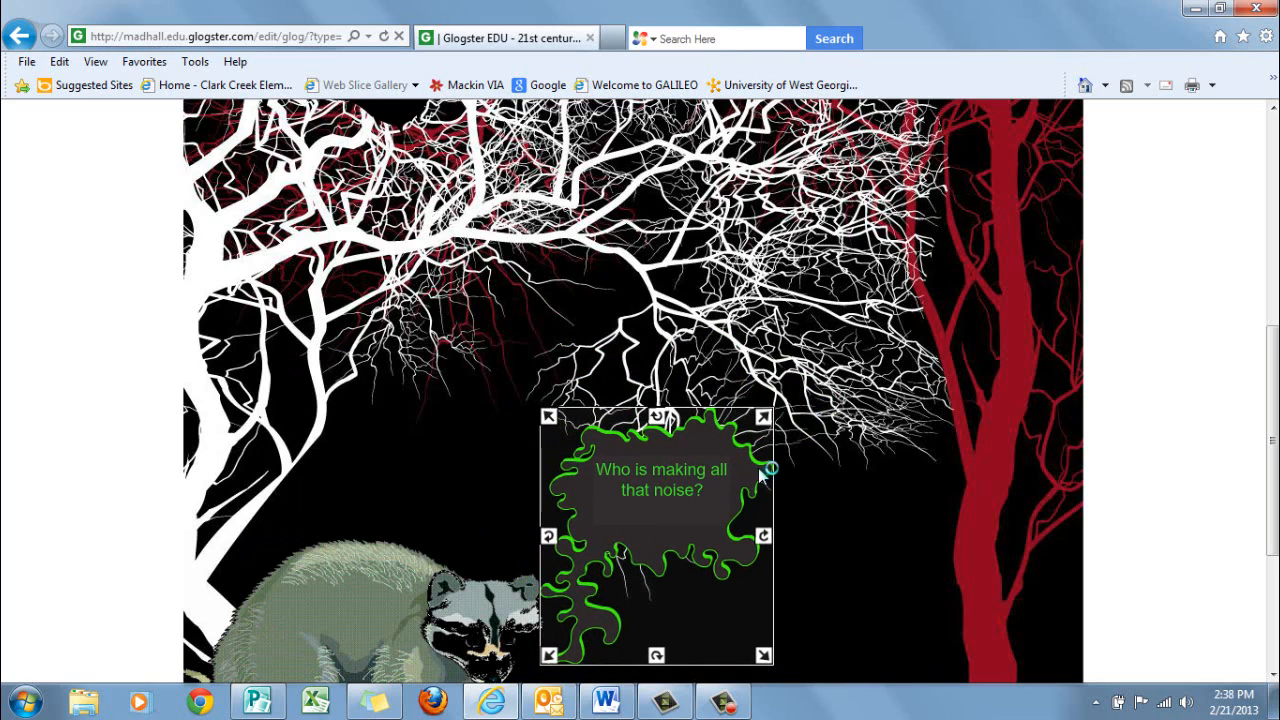
click(840, 526)
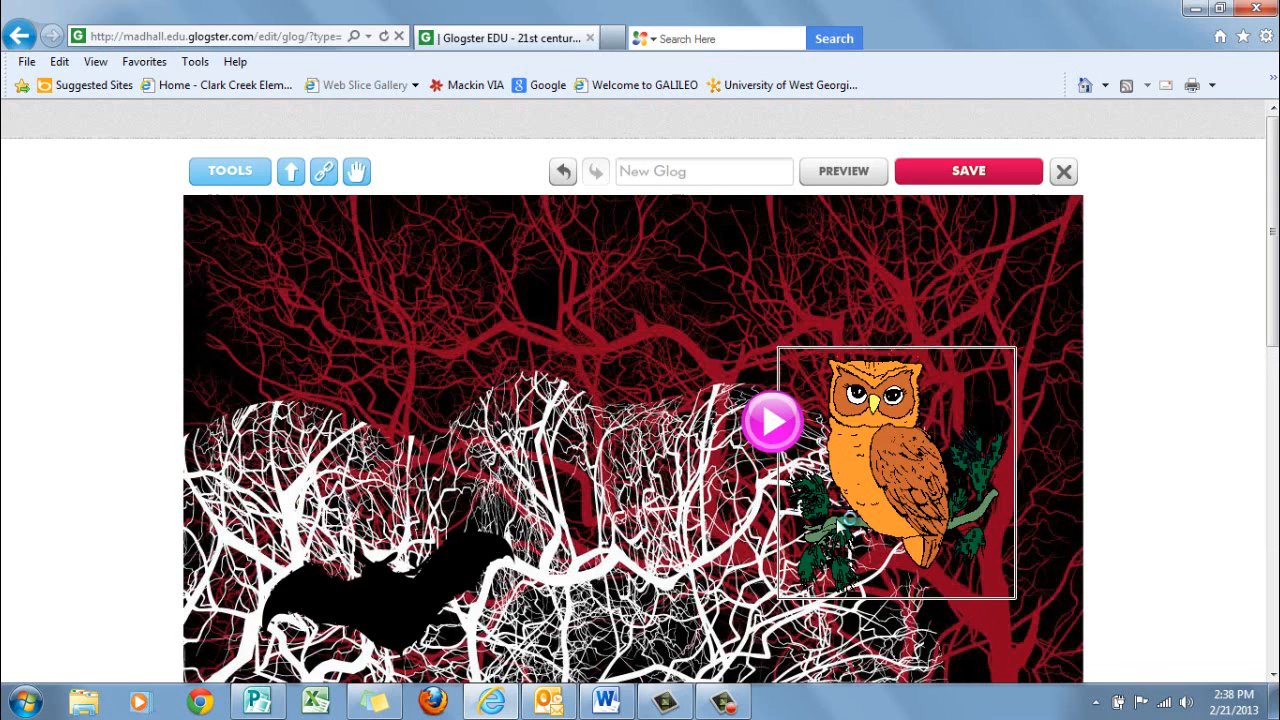
click(253, 178)
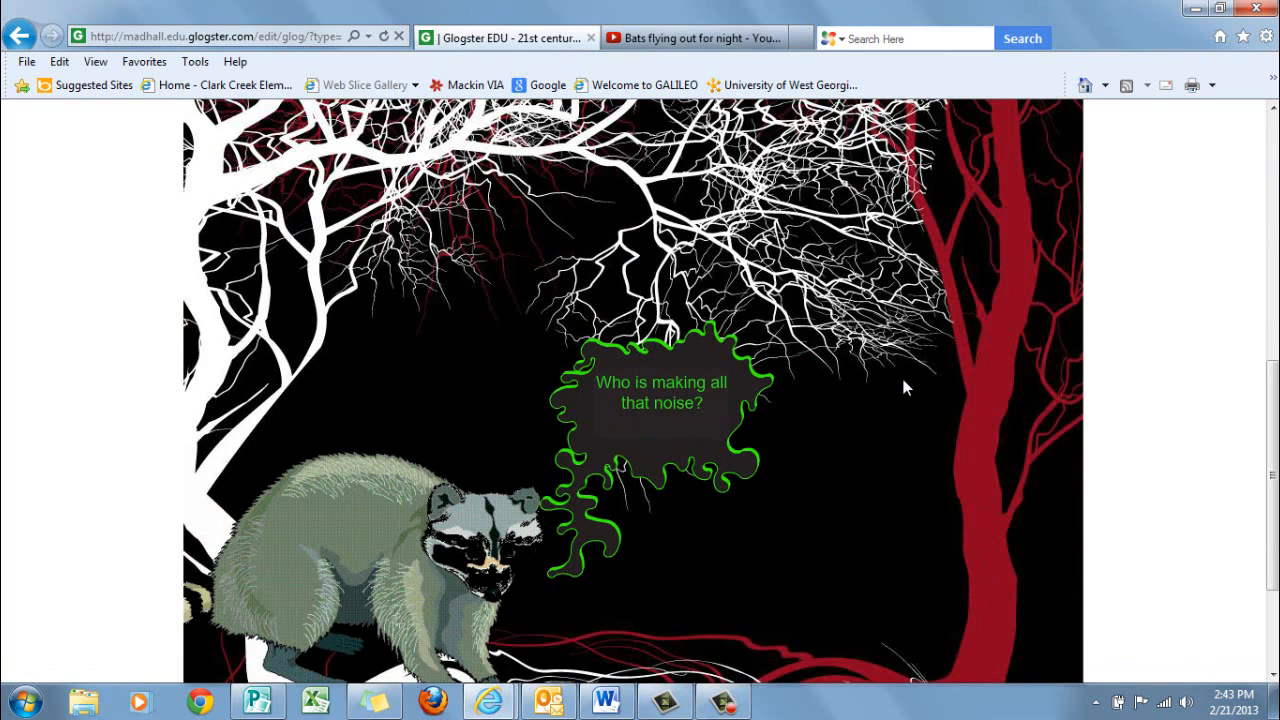
Open the link setting of the bat graphic and copy the address of the "Bats flying out for night" YouTube video
scroll(901, 375, up, 8)
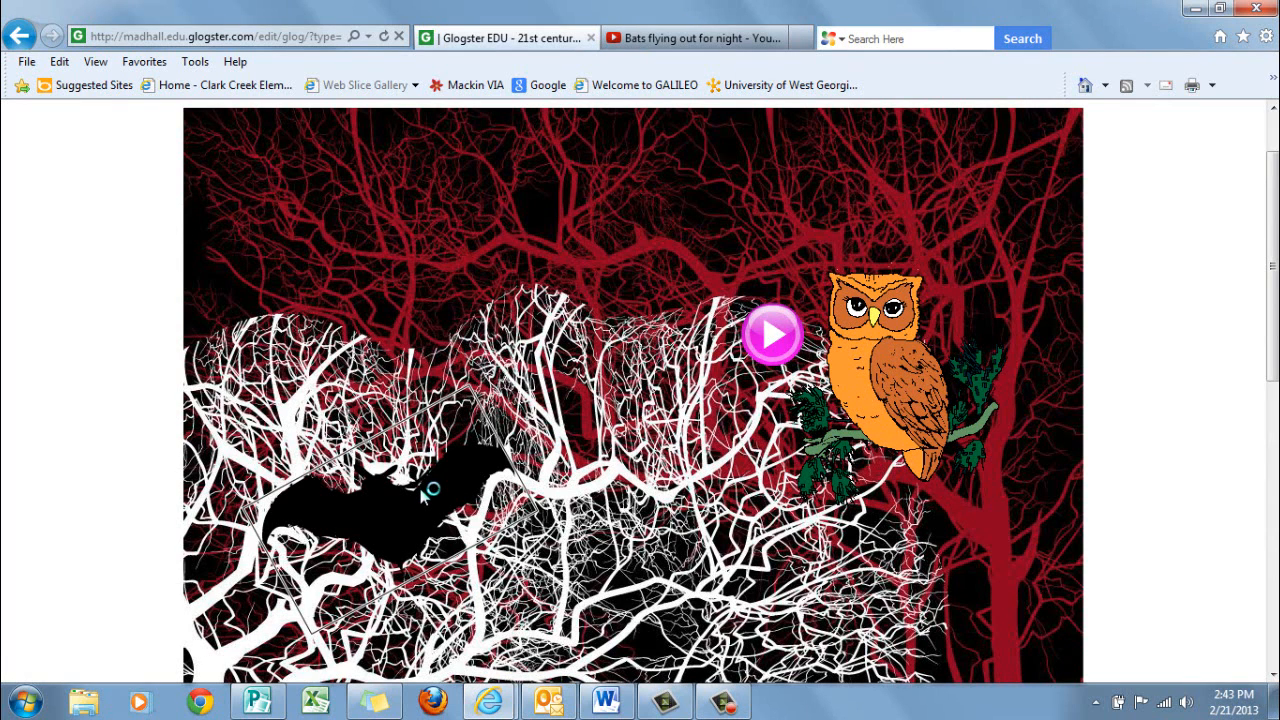
click(421, 496)
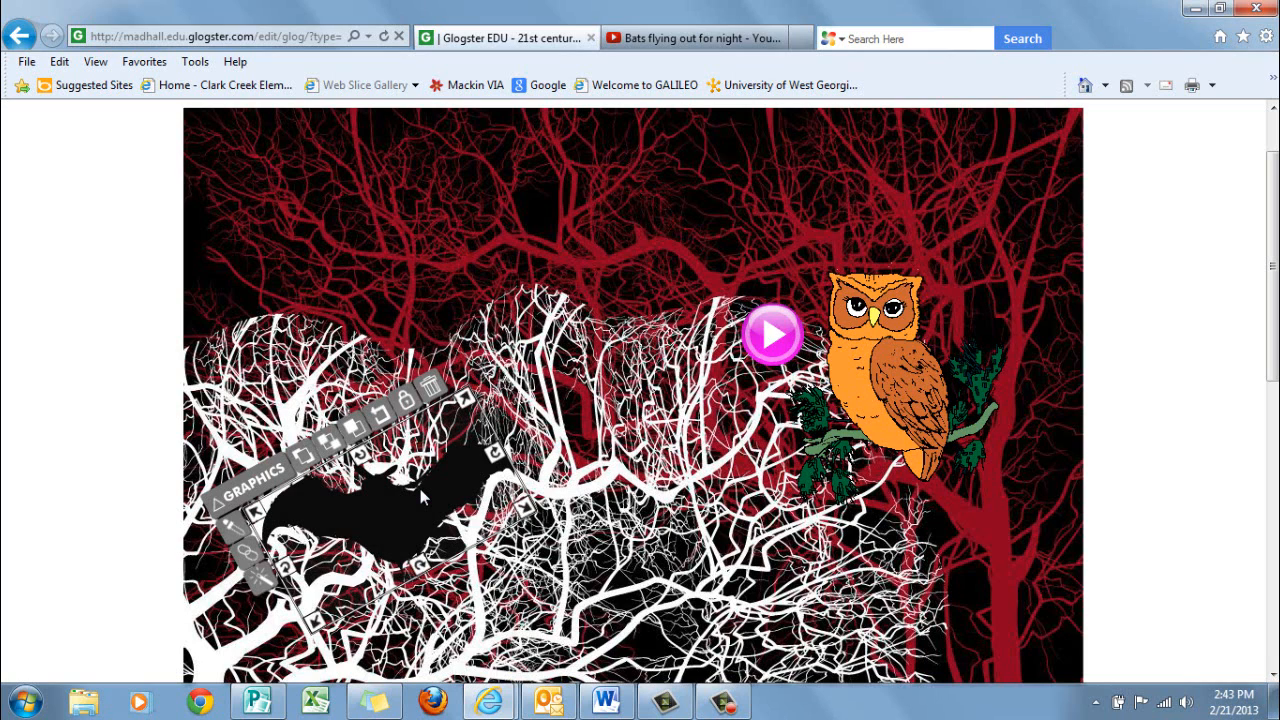
click(250, 557)
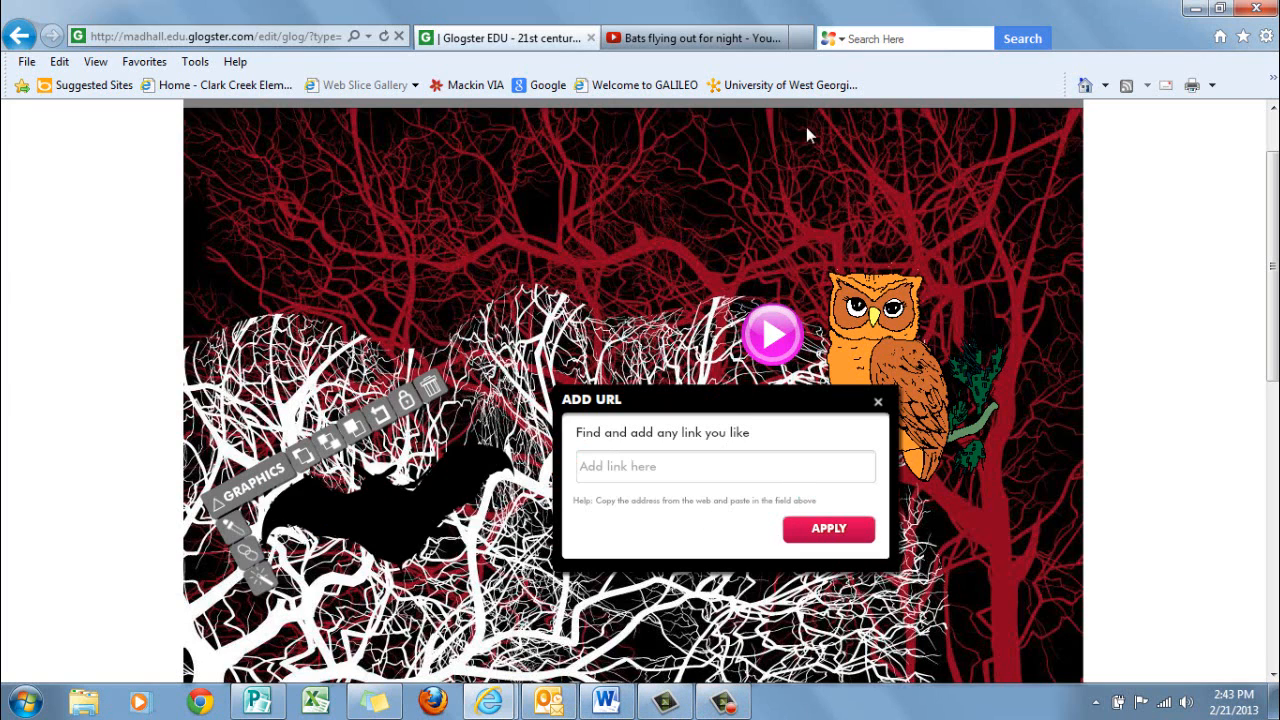
click(660, 40)
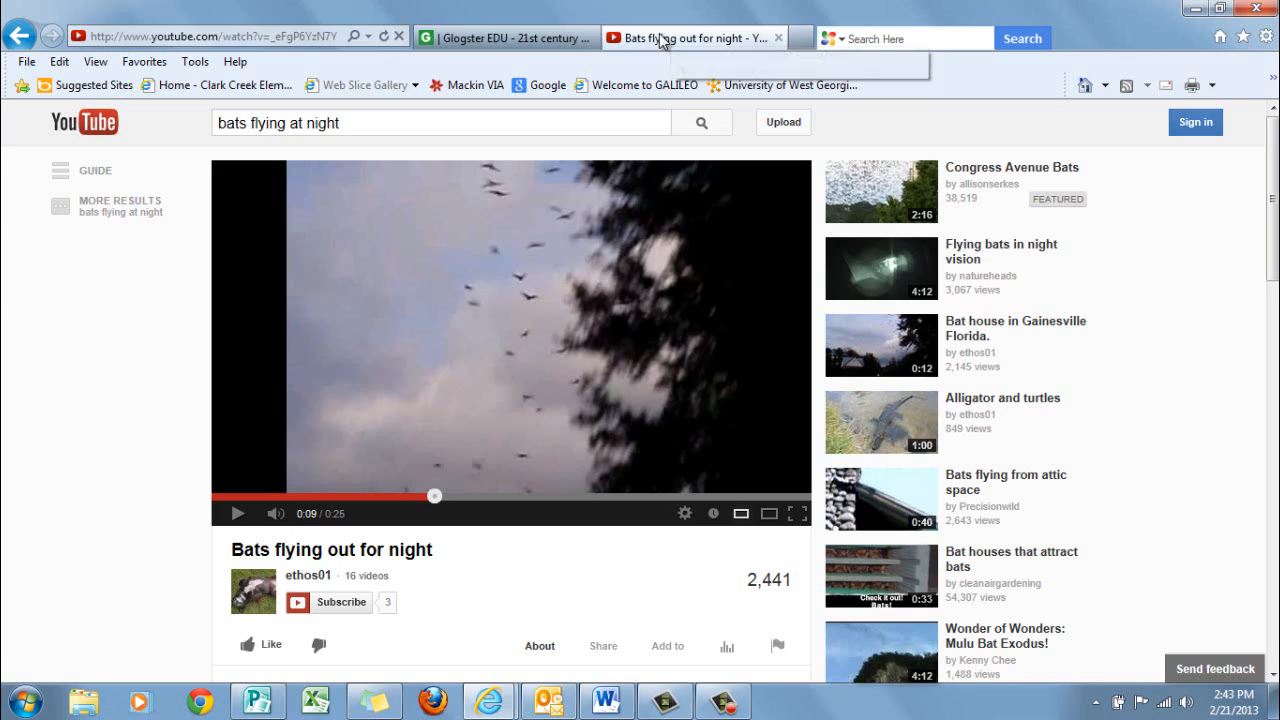
click(280, 36)
key(ctrl+c)
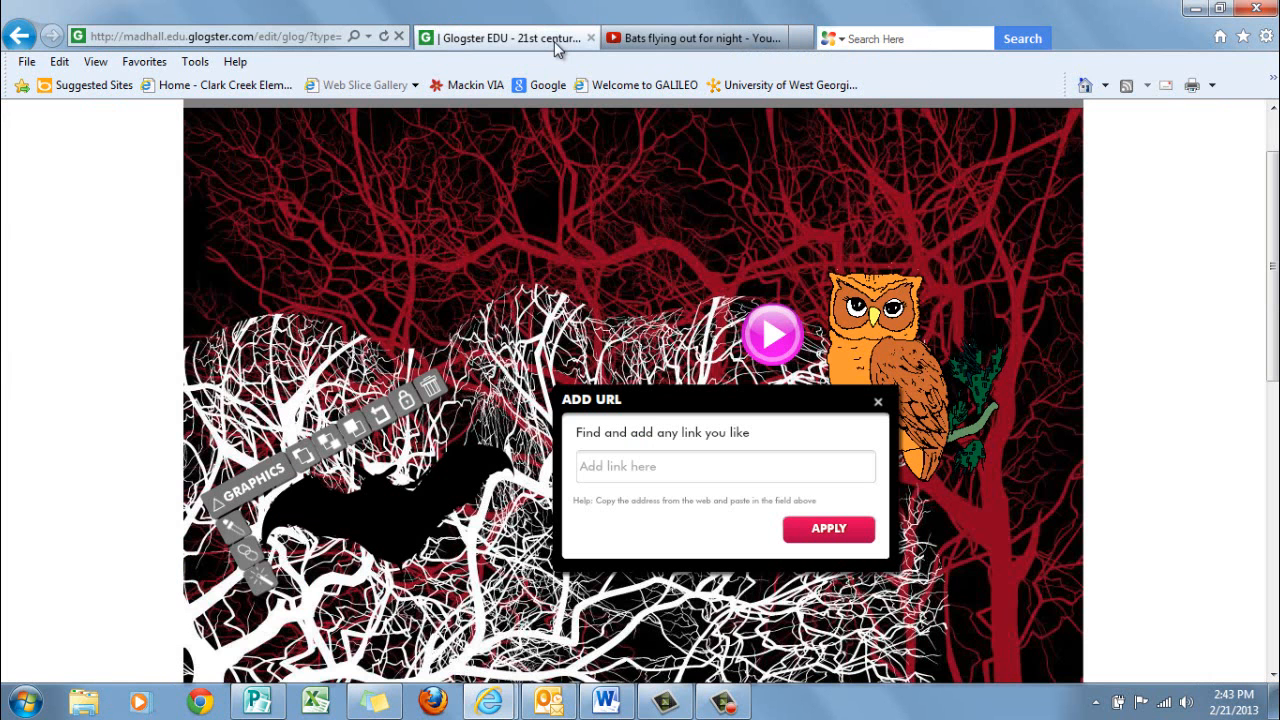
click(540, 38)
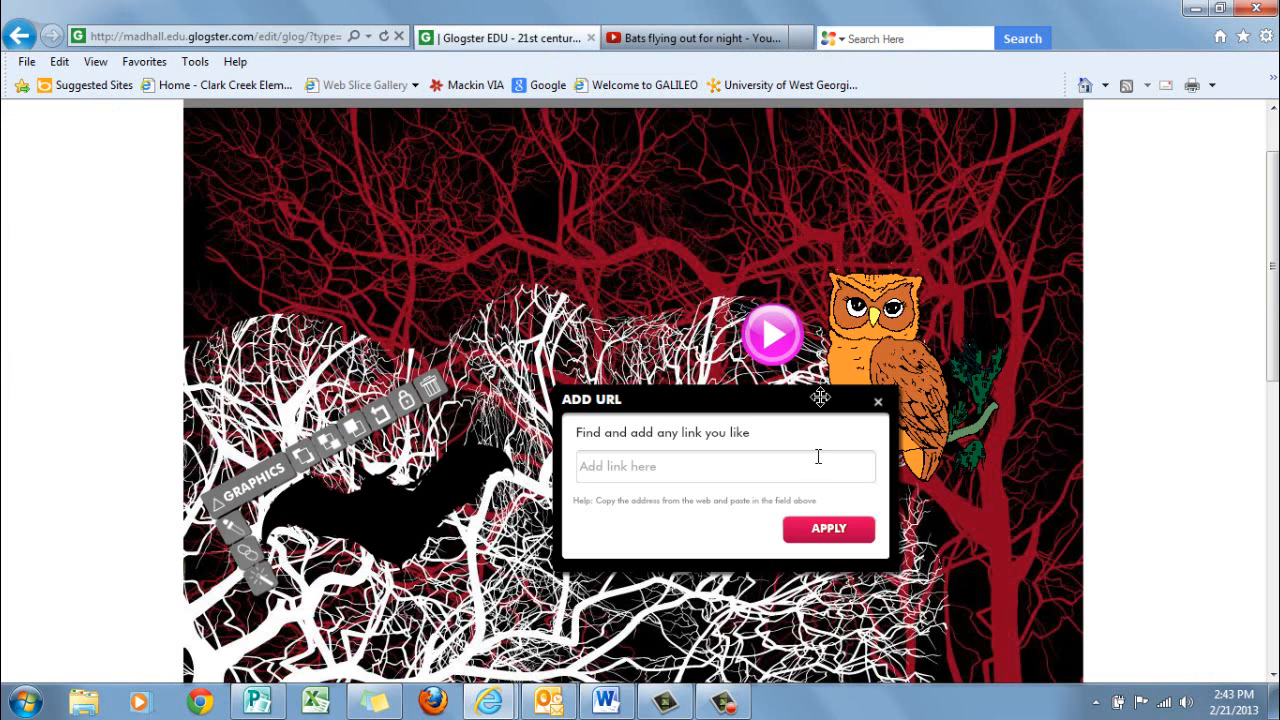
Paste the copied video address as the bat graphic's link, apply it and deselect the bat
click(711, 463)
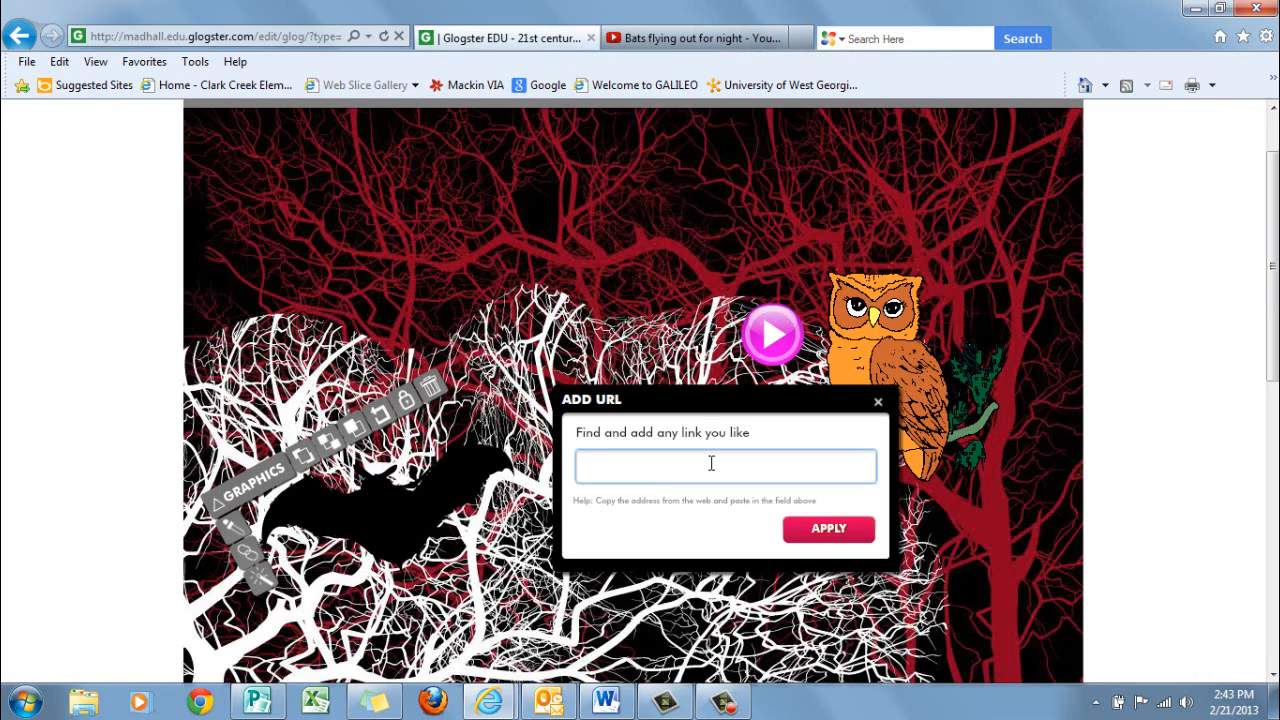
key(ctrl+v)
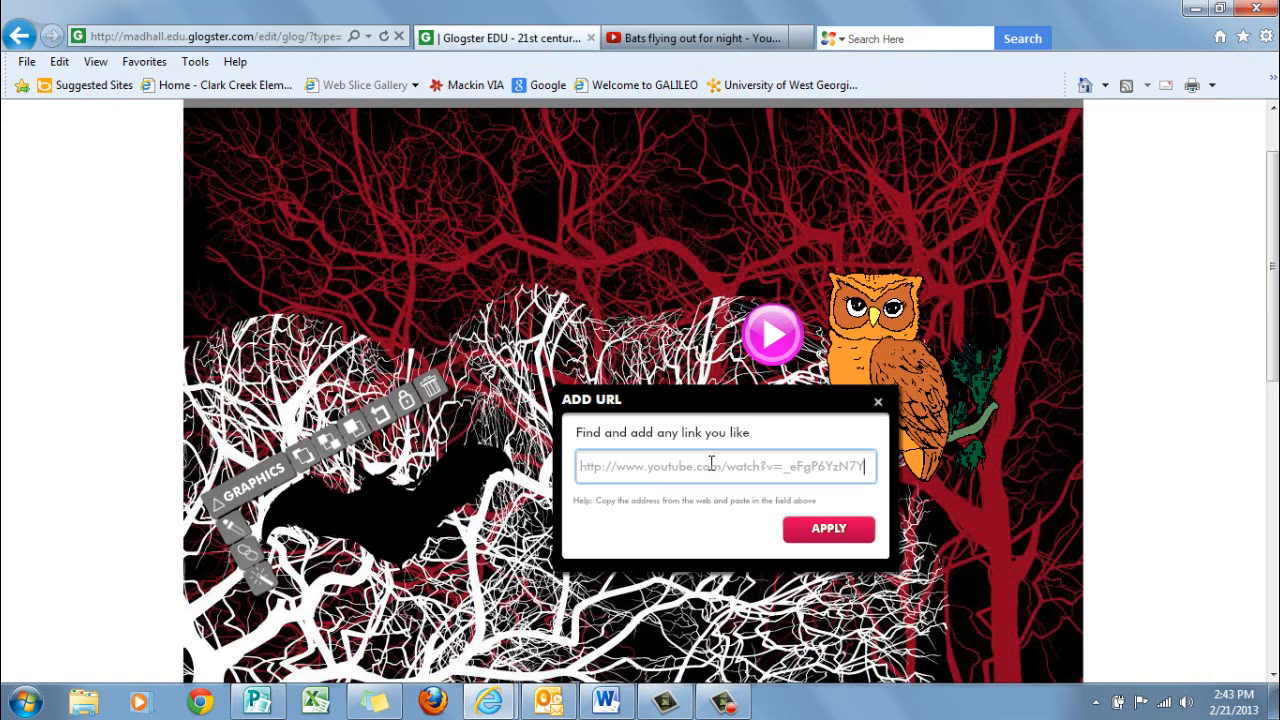
click(829, 531)
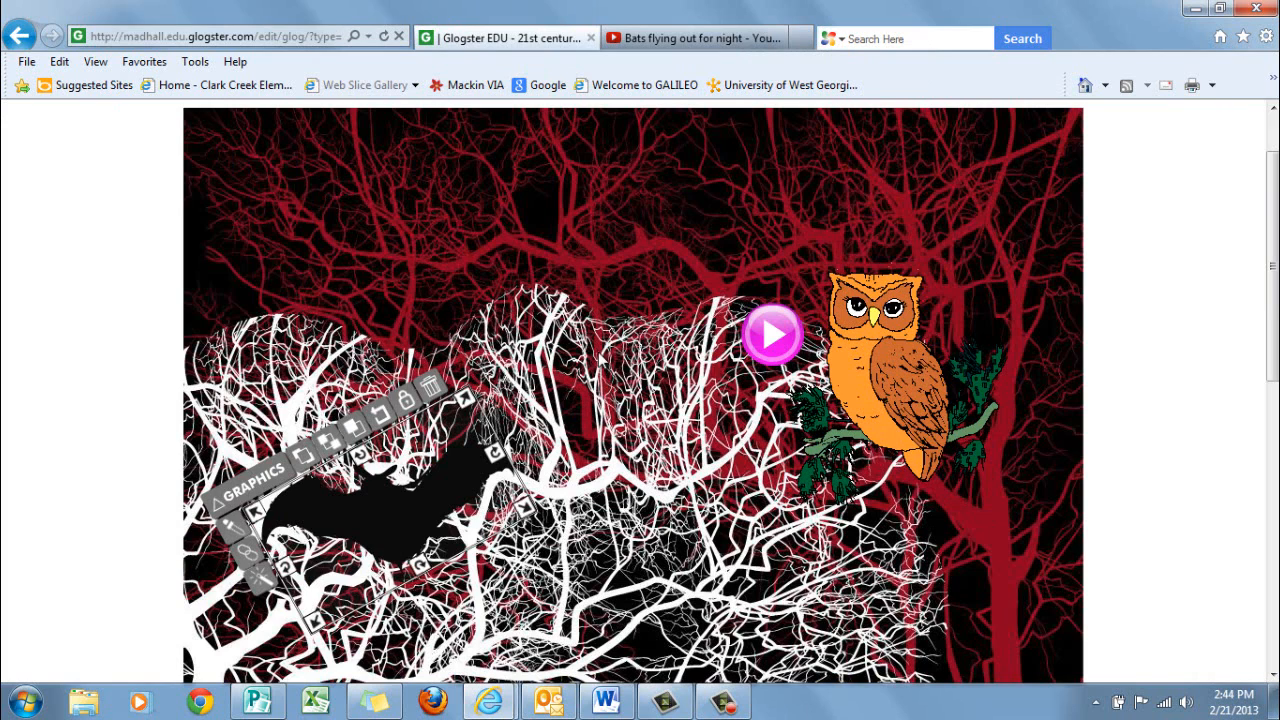
click(600, 357)
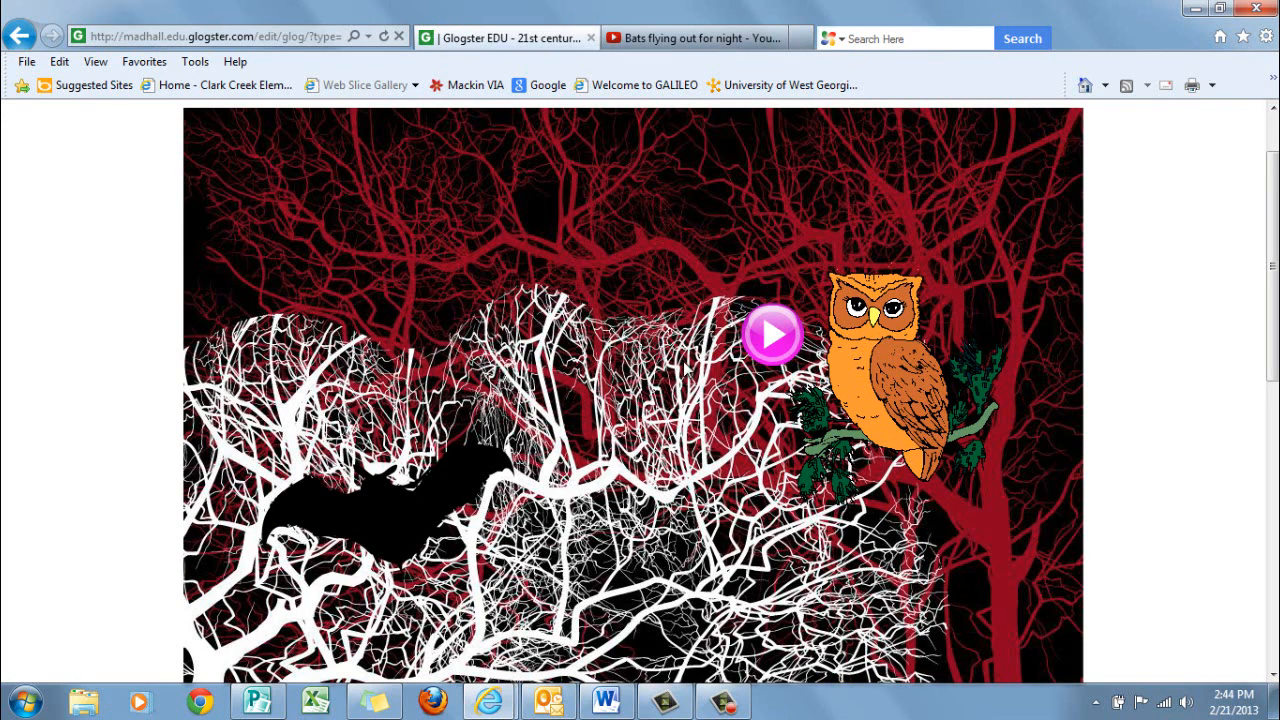
Browse the Start collection of text designs for a suitable title background
scroll(683, 368, up, 2)
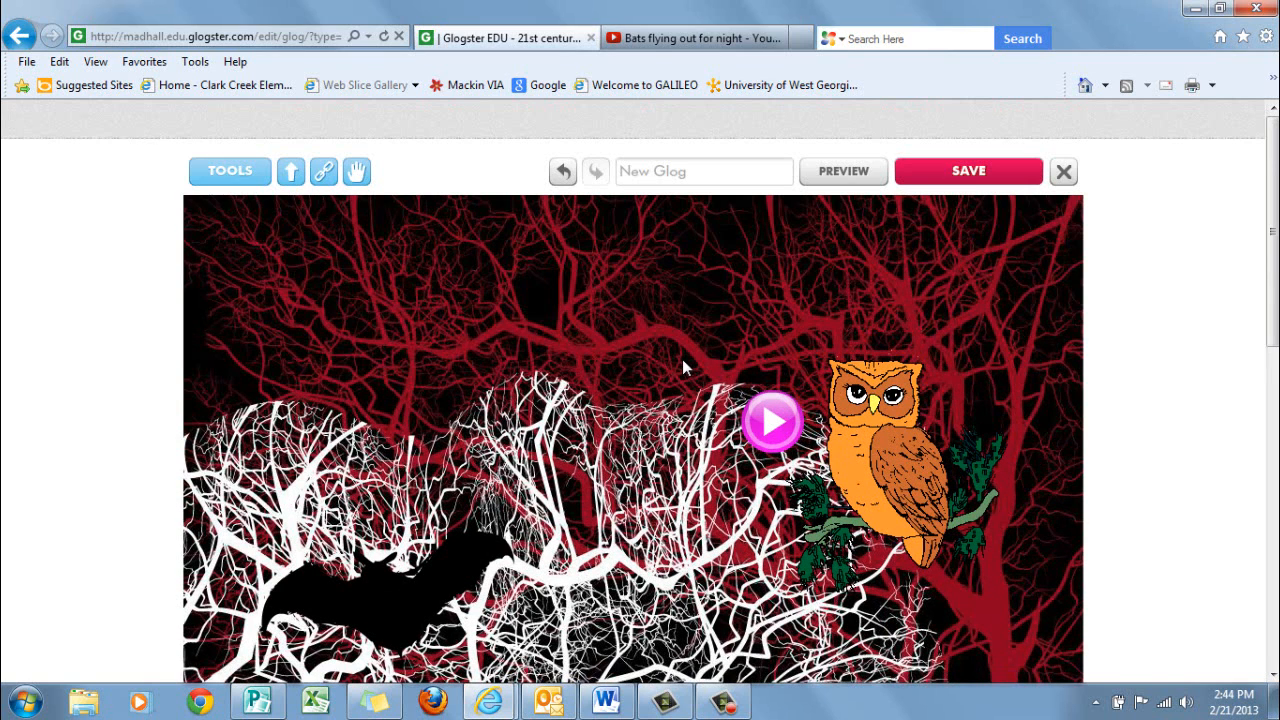
click(230, 172)
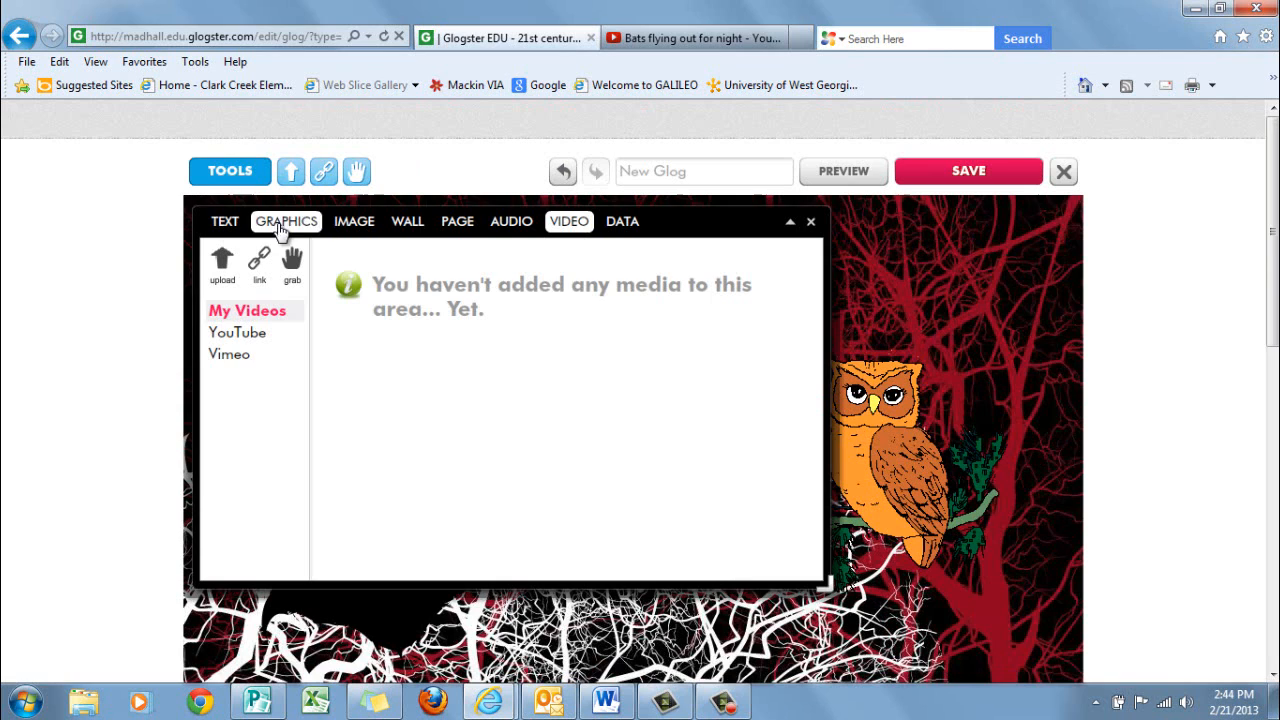
click(226, 223)
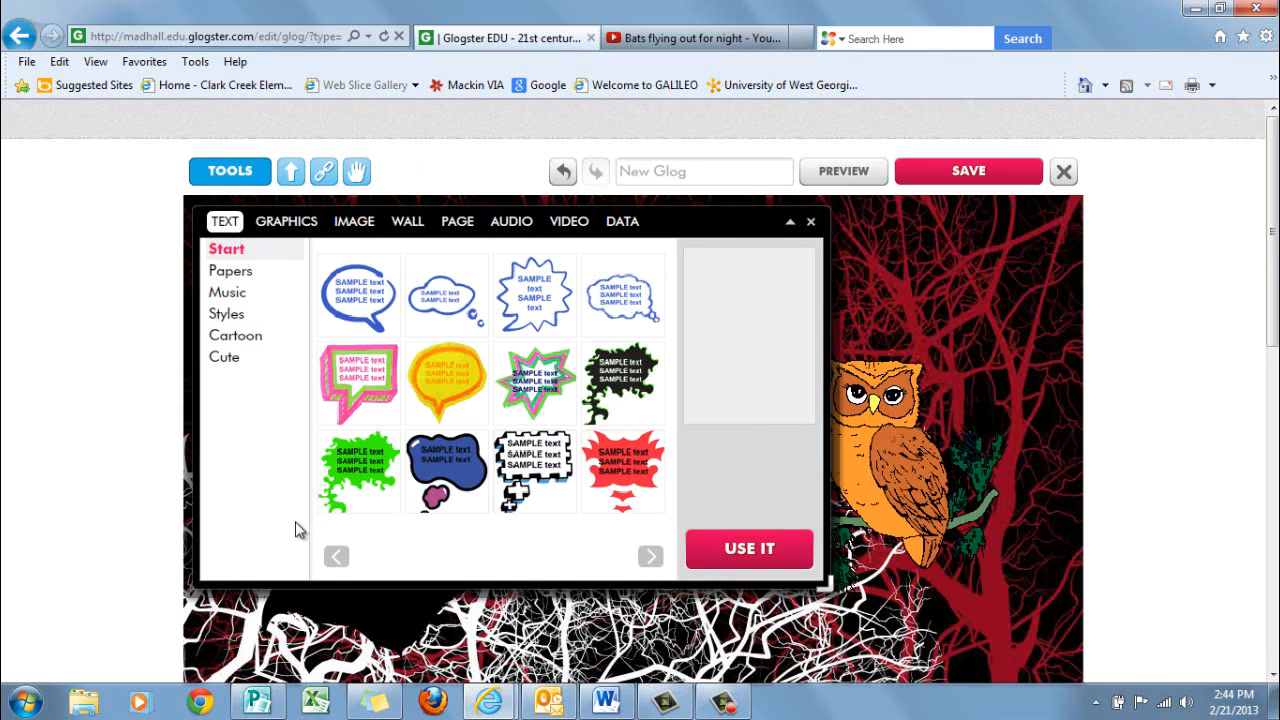
click(336, 557)
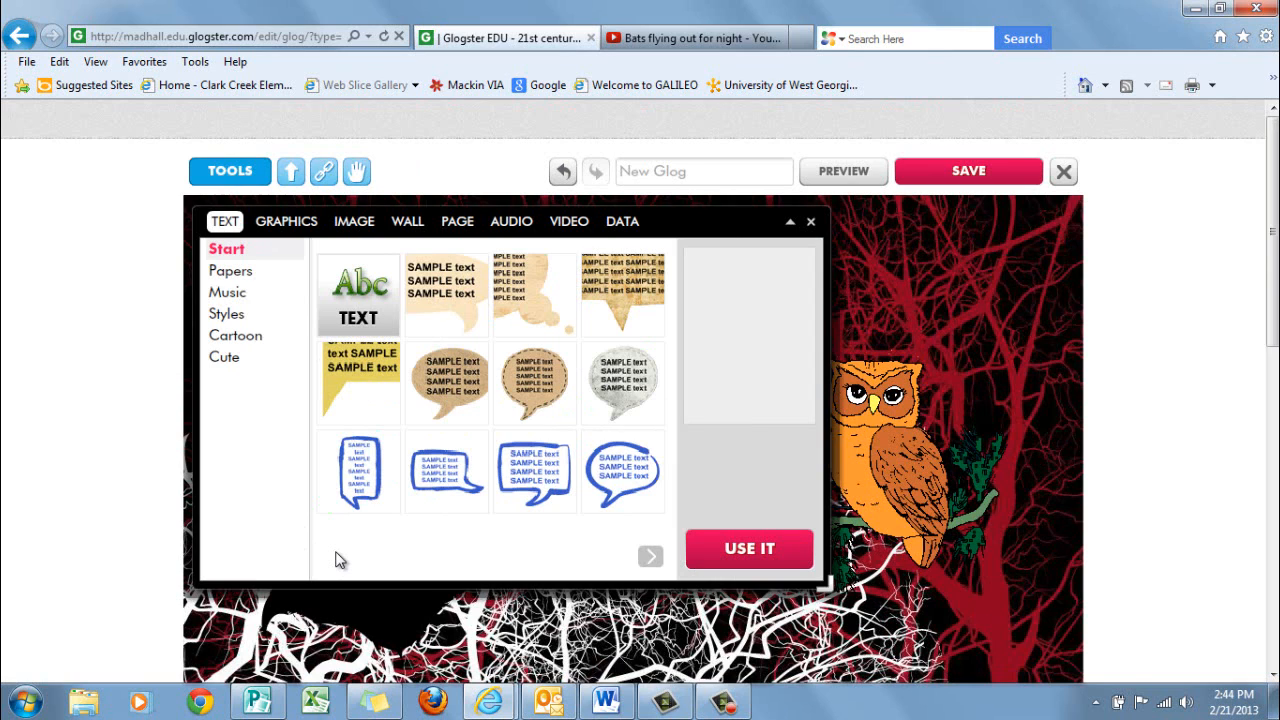
click(650, 557)
click(650, 557)
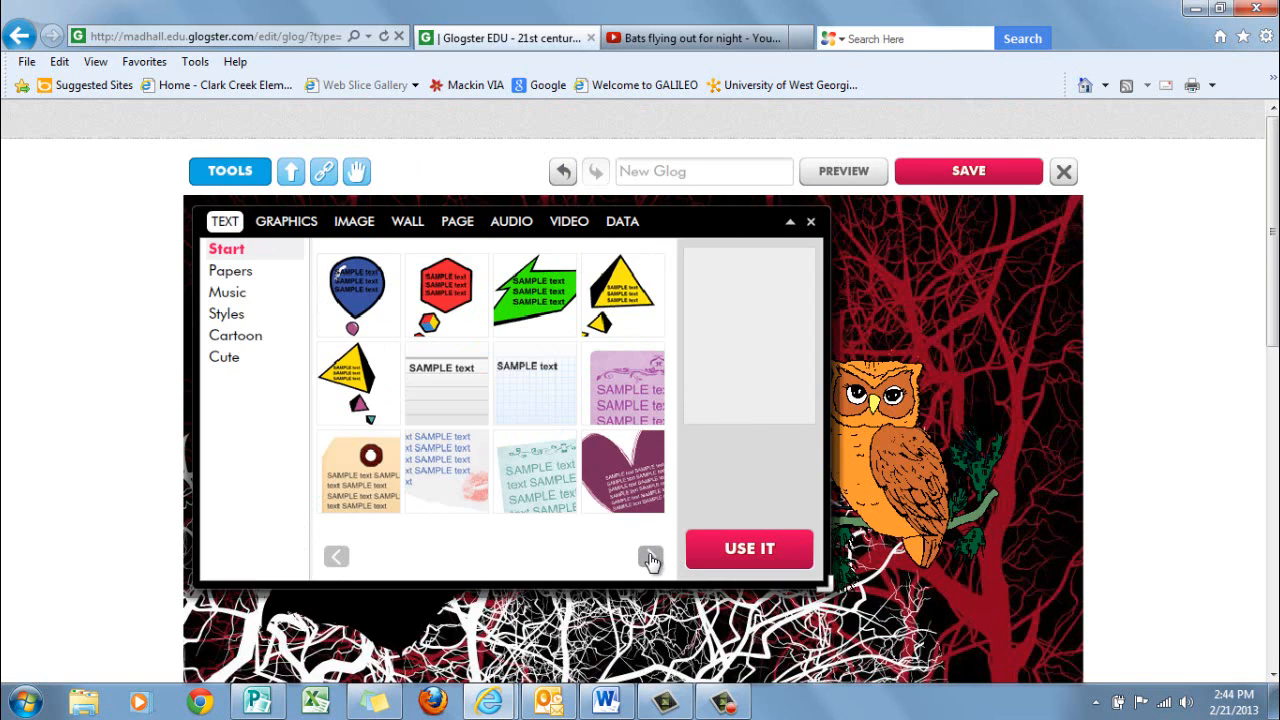
click(650, 557)
click(650, 557)
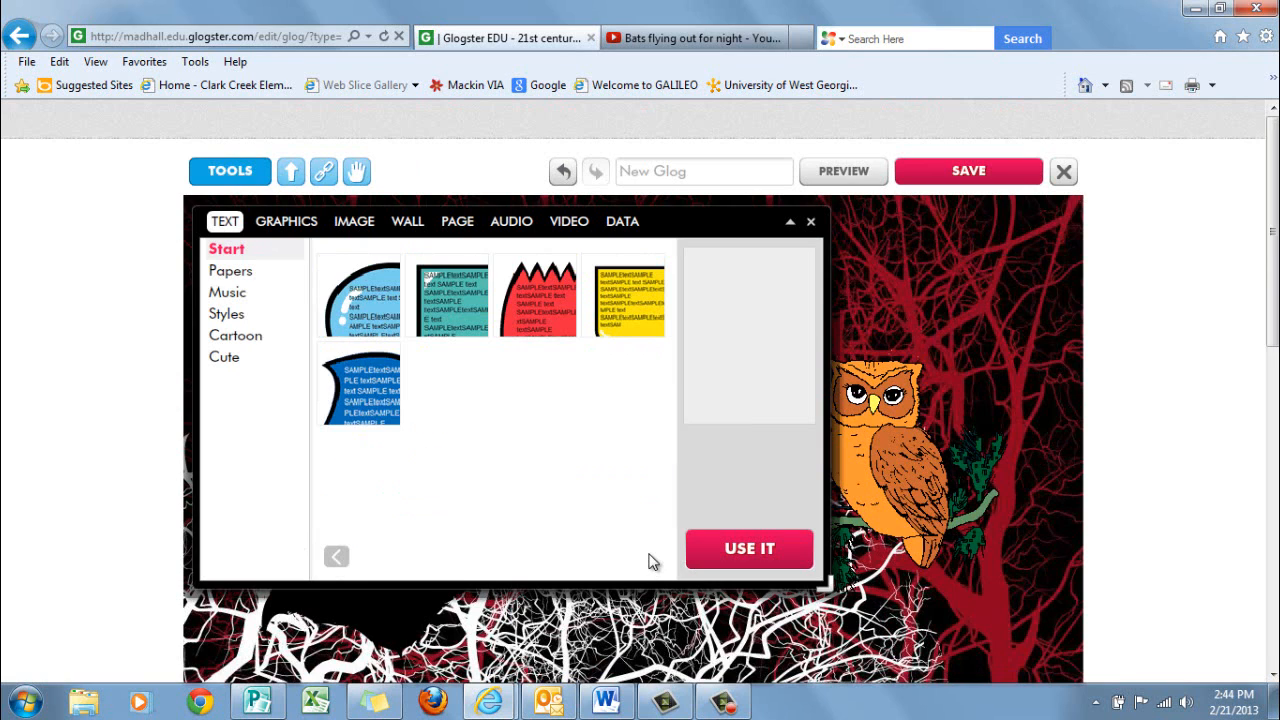
click(337, 557)
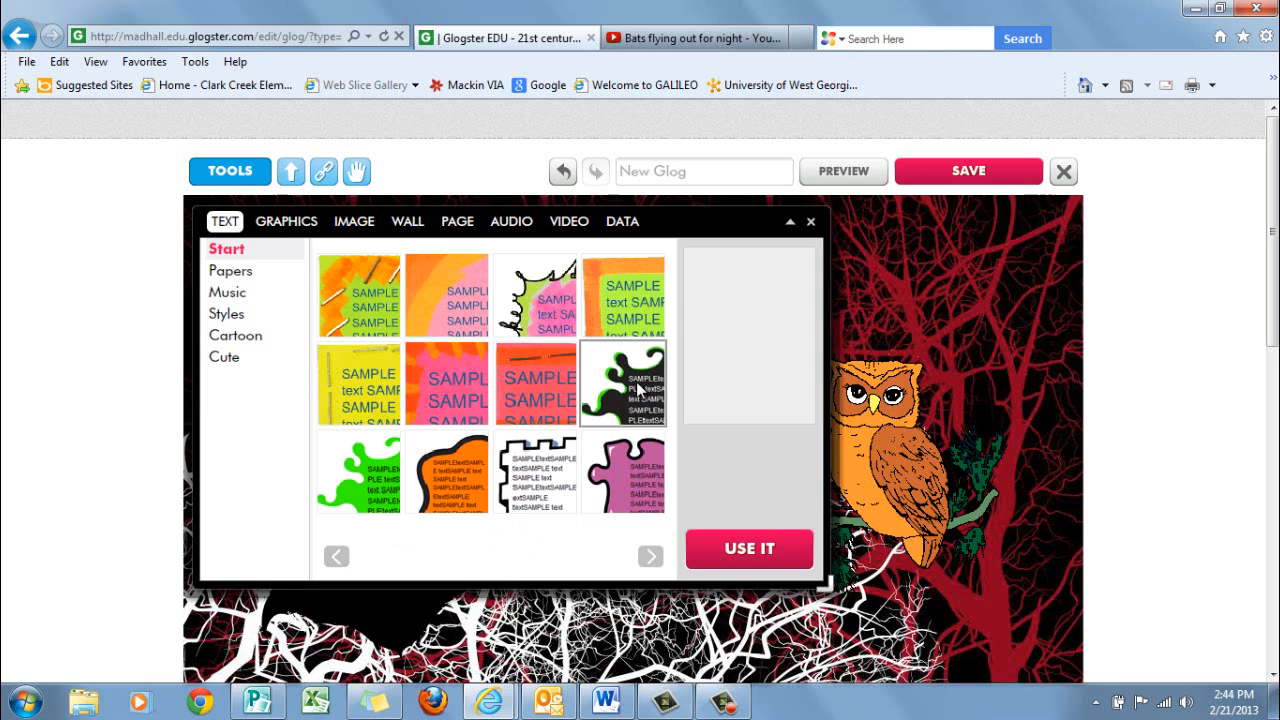
click(337, 558)
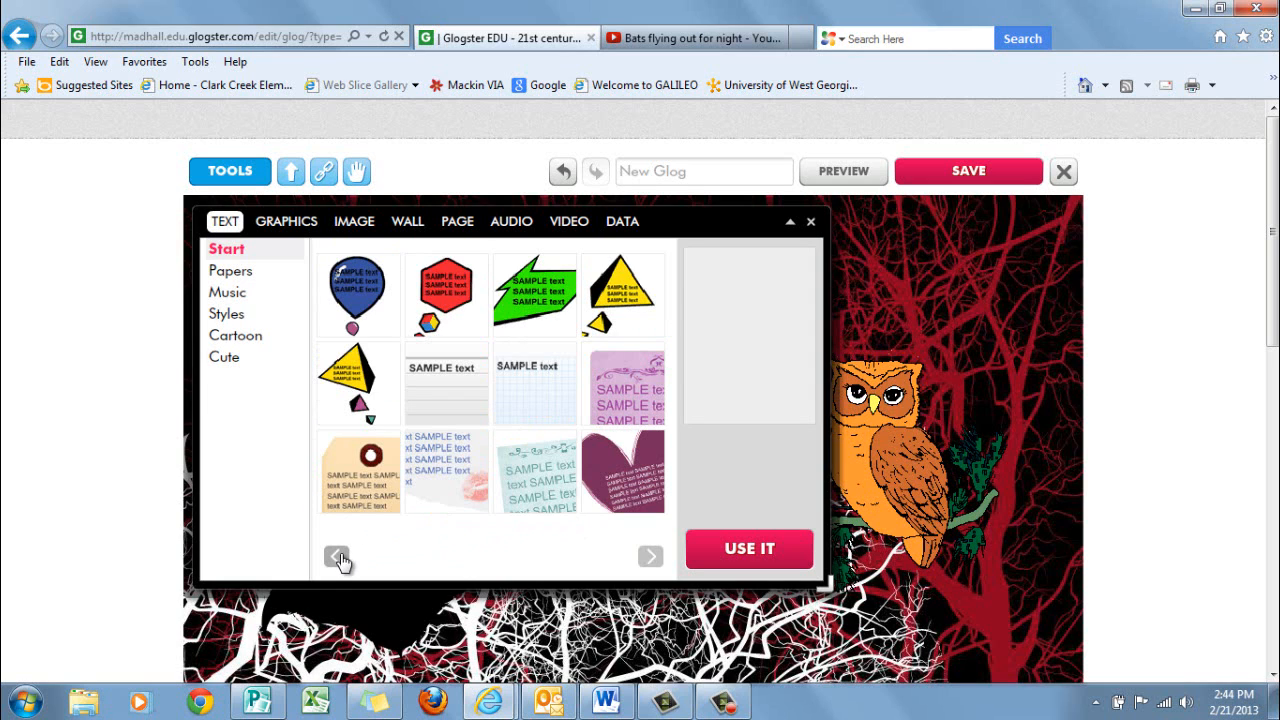
click(337, 557)
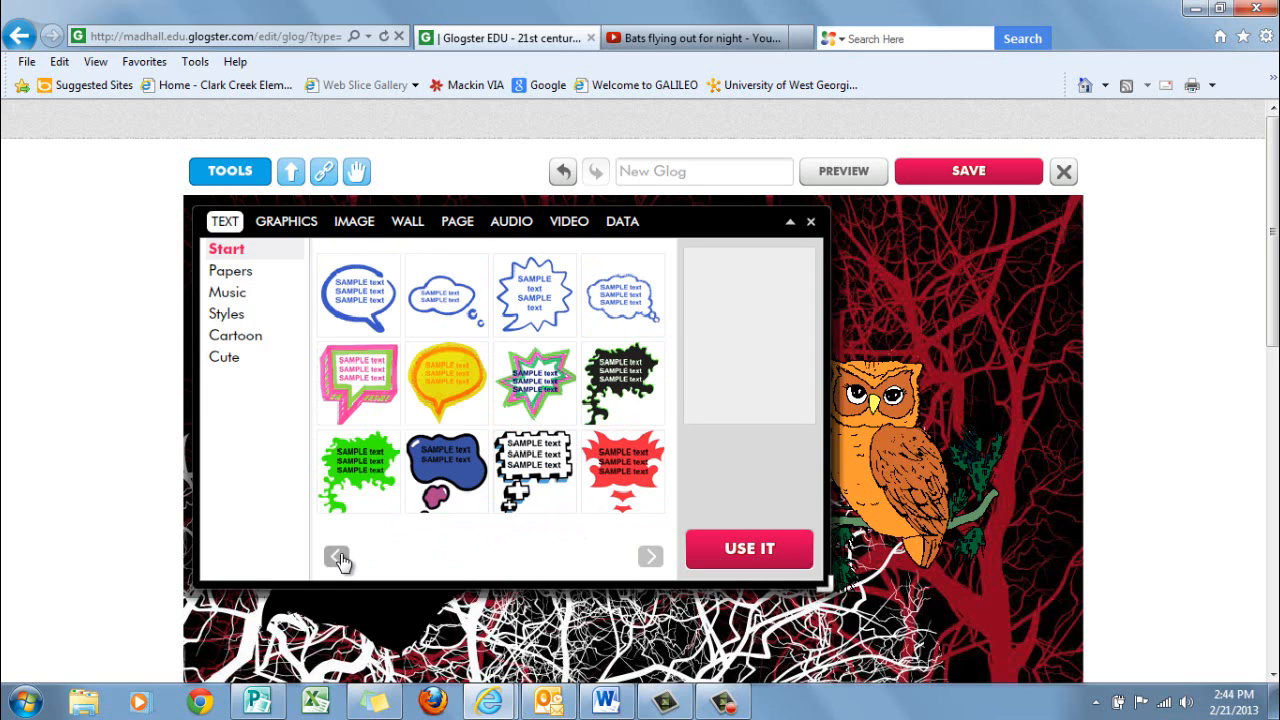
click(338, 558)
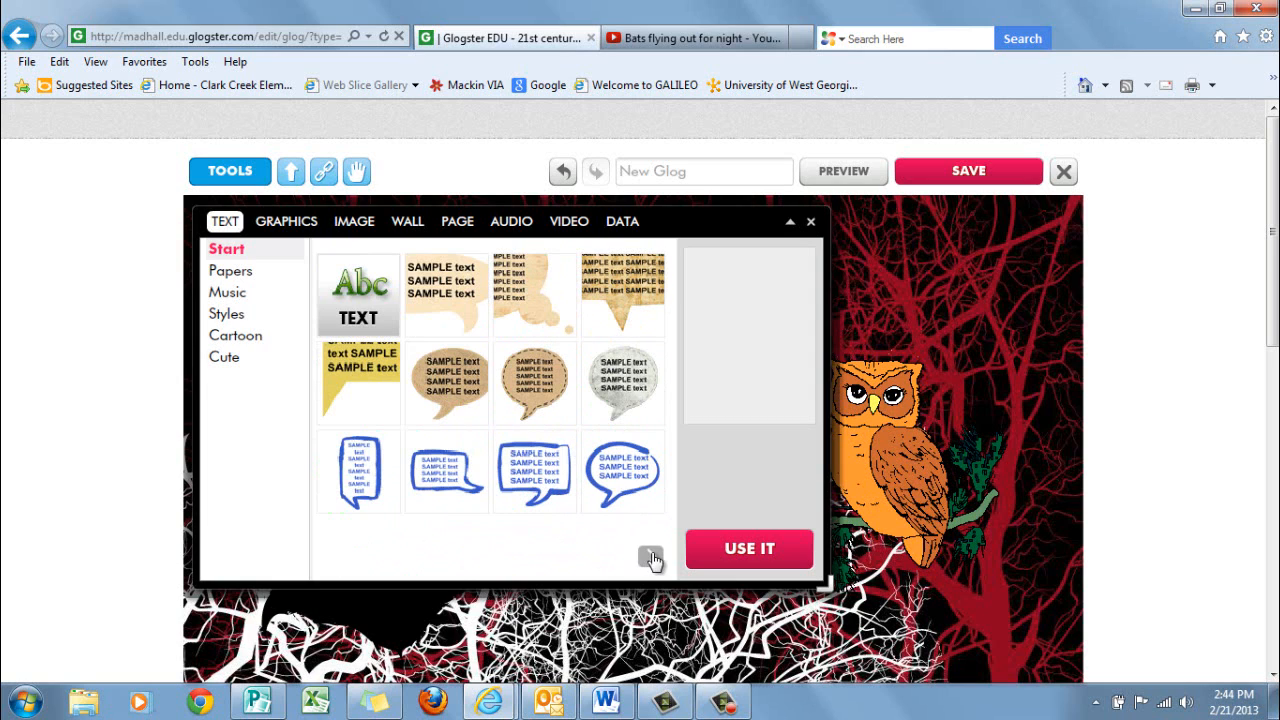
Insert the tan paint-splash text design from the Styles collection into the Glog
click(226, 322)
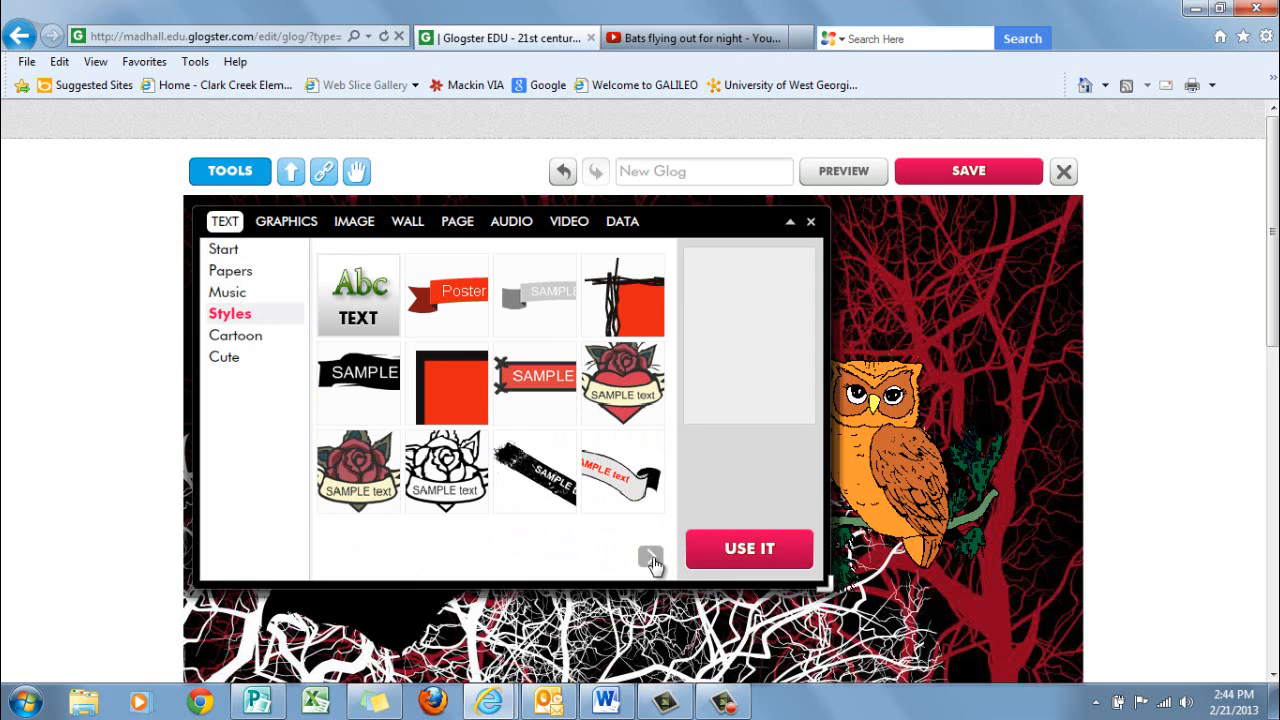
click(650, 558)
click(650, 558)
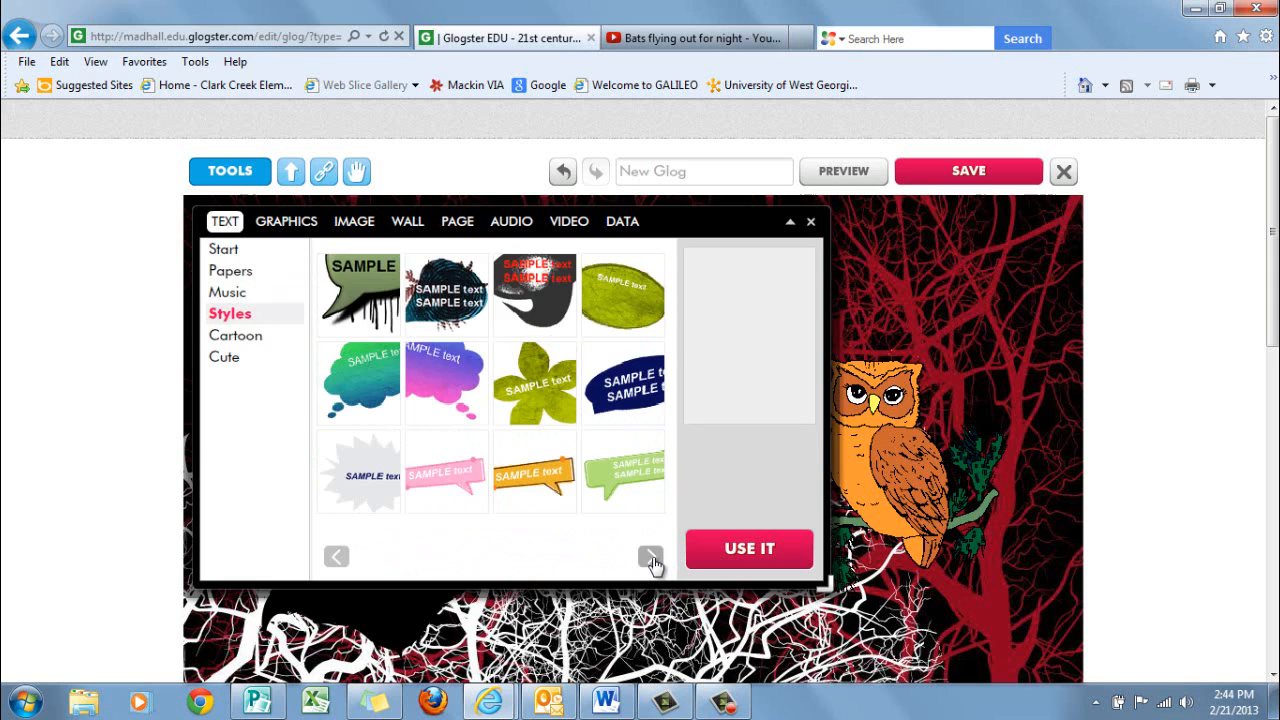
click(650, 558)
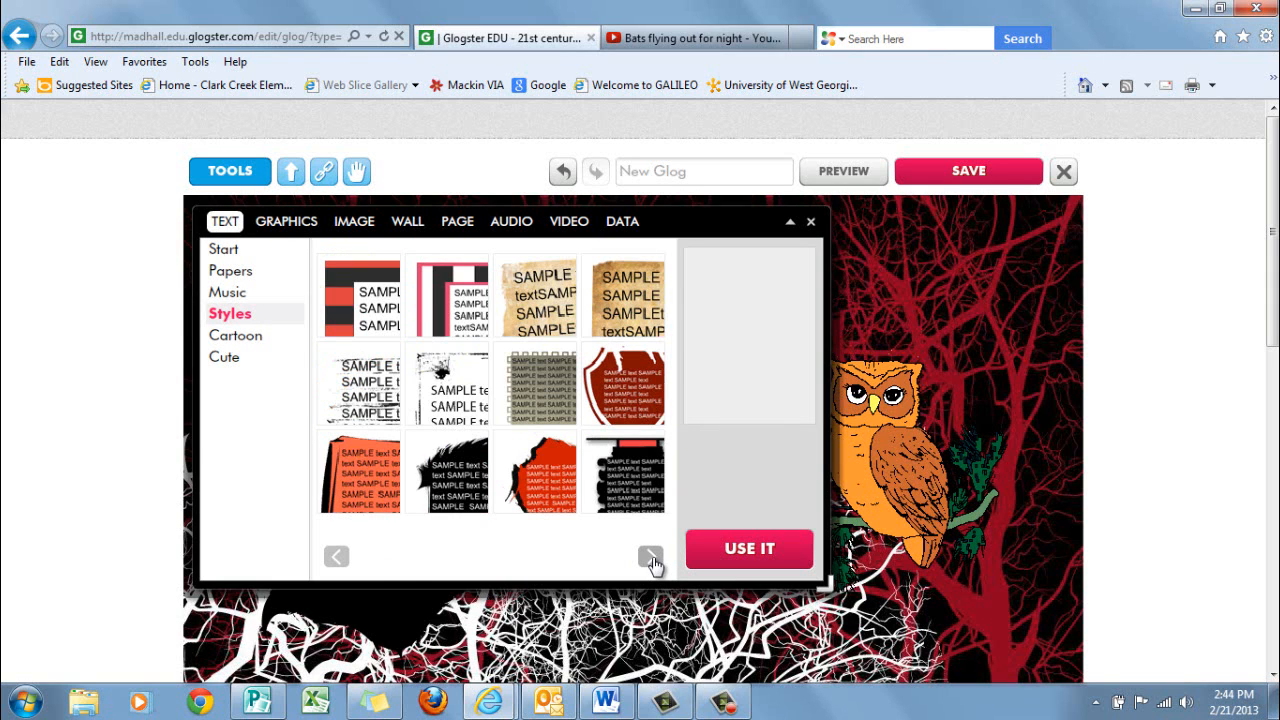
click(650, 558)
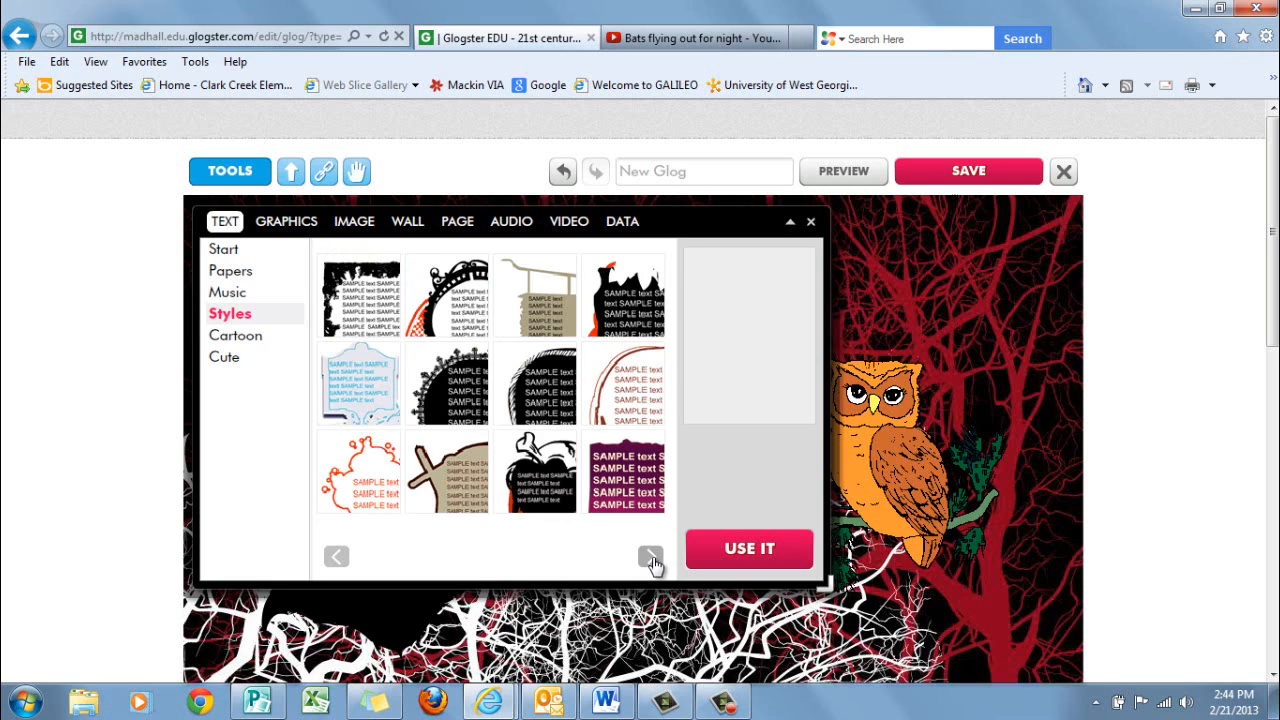
click(650, 558)
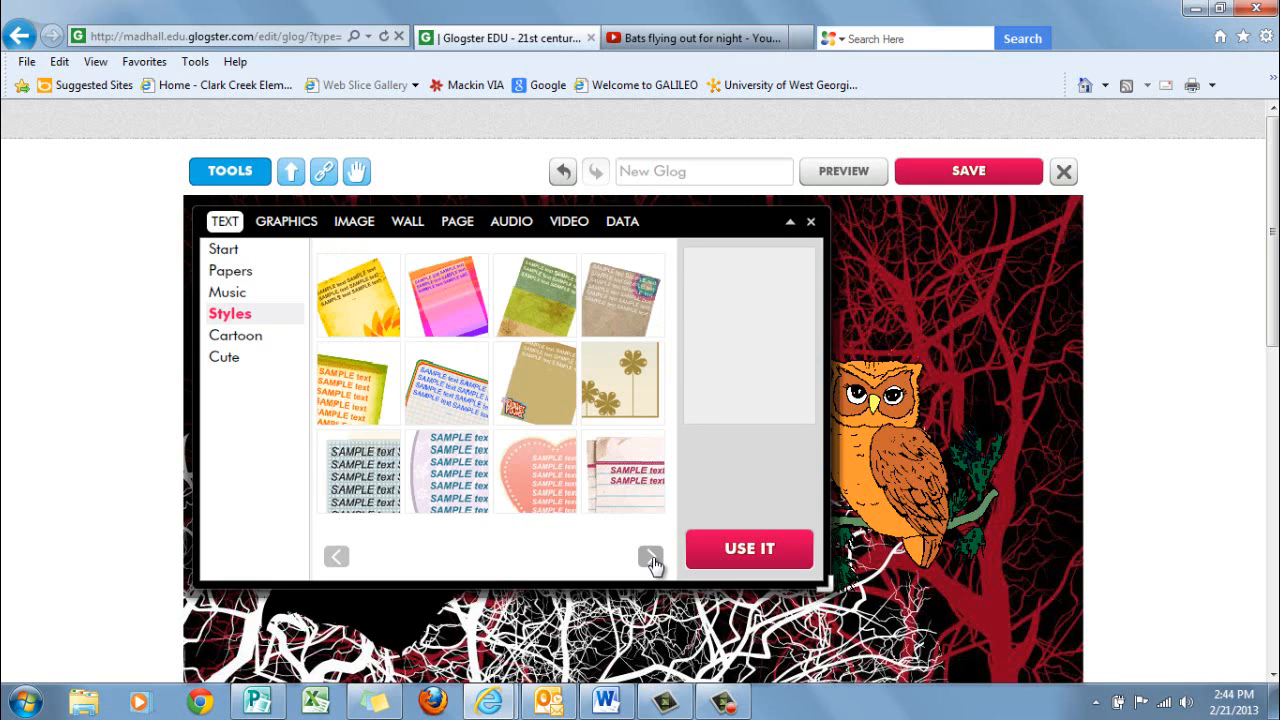
click(650, 558)
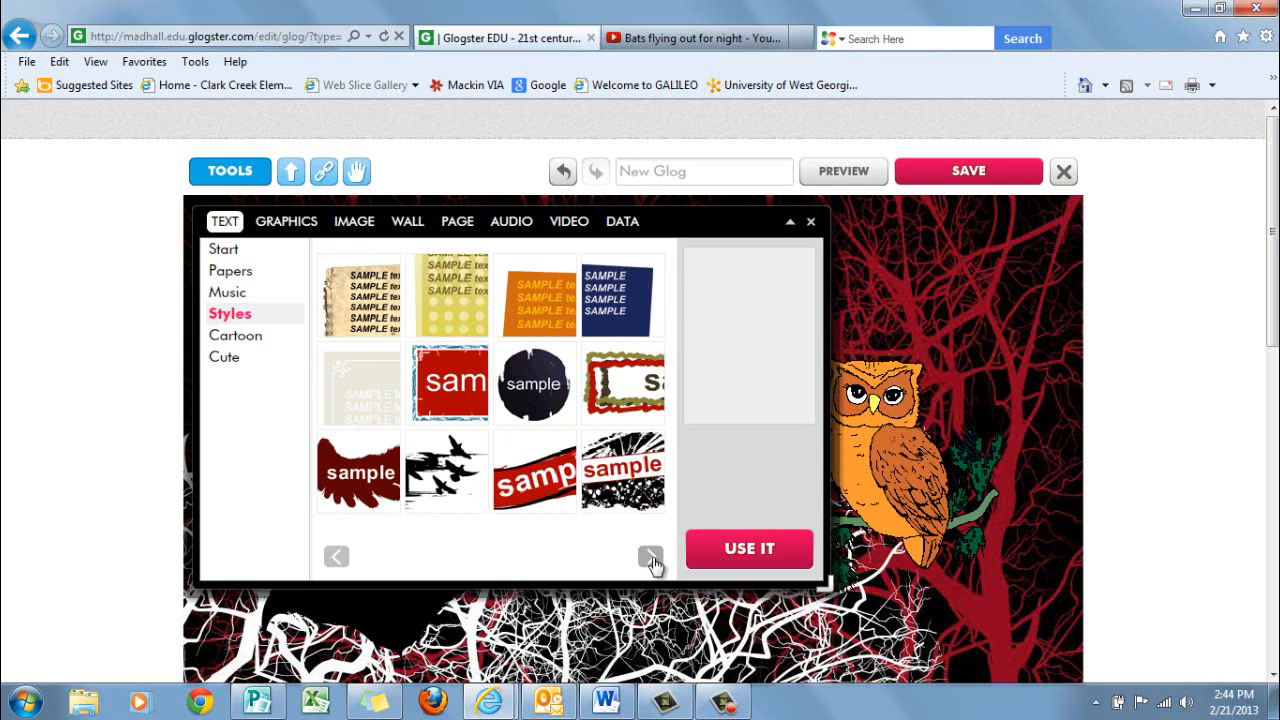
click(650, 558)
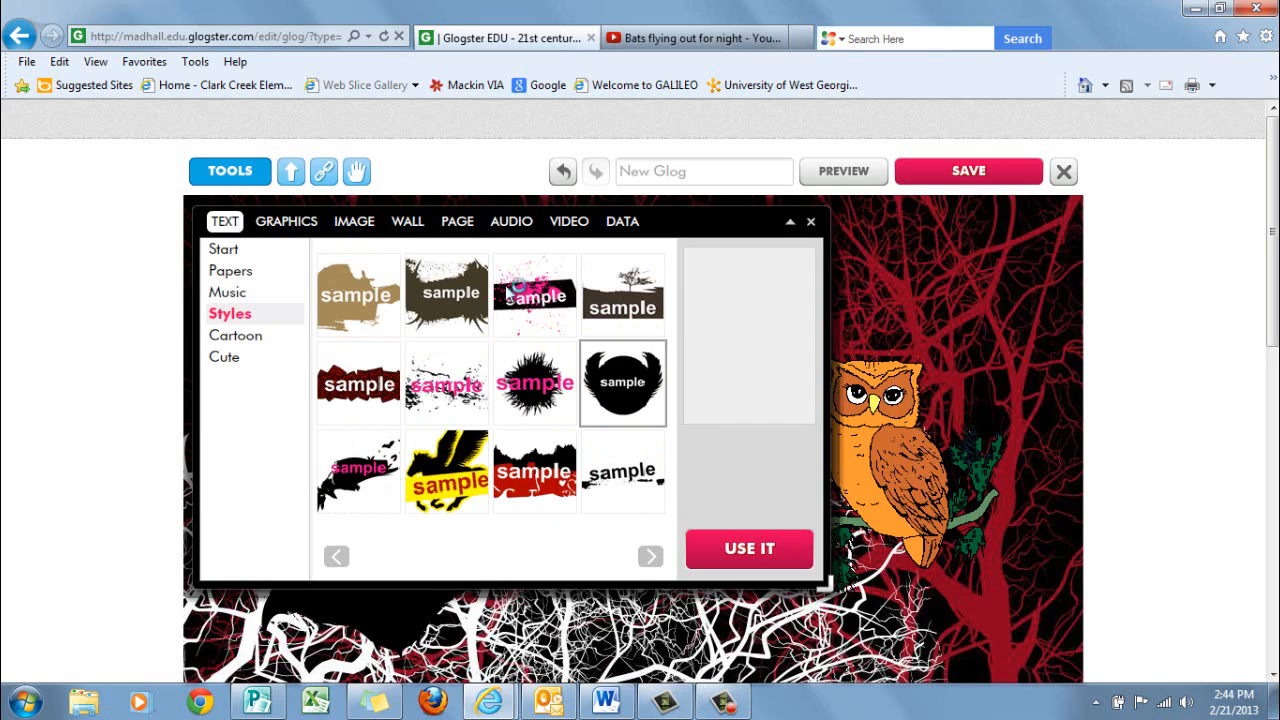
click(350, 298)
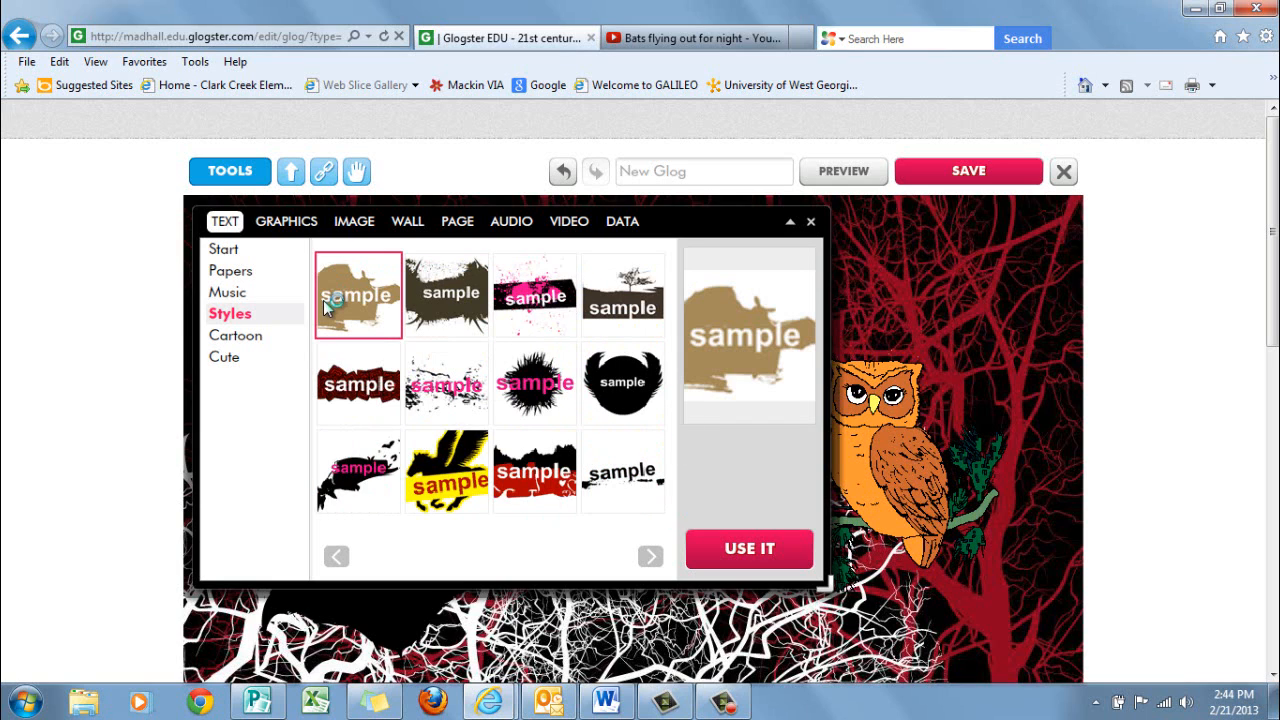
click(755, 550)
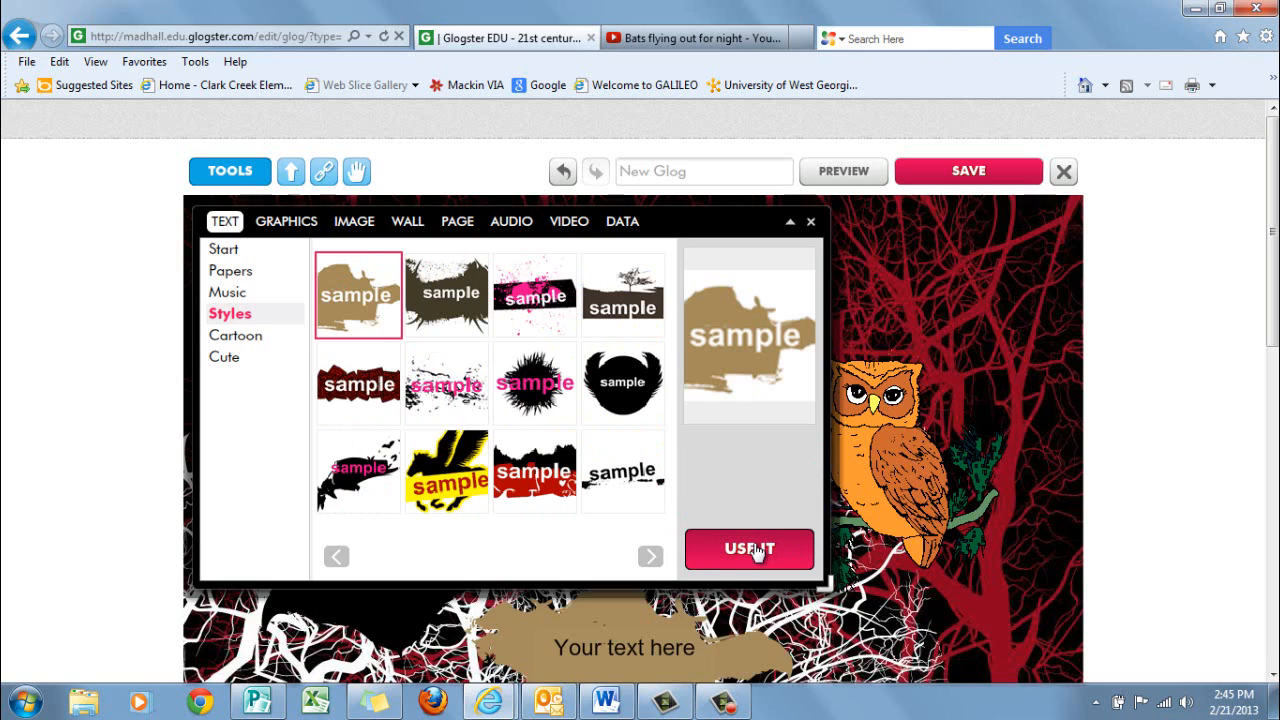
Move the tan text box to the open area above the bat and enlarge it by about a third
click(790, 224)
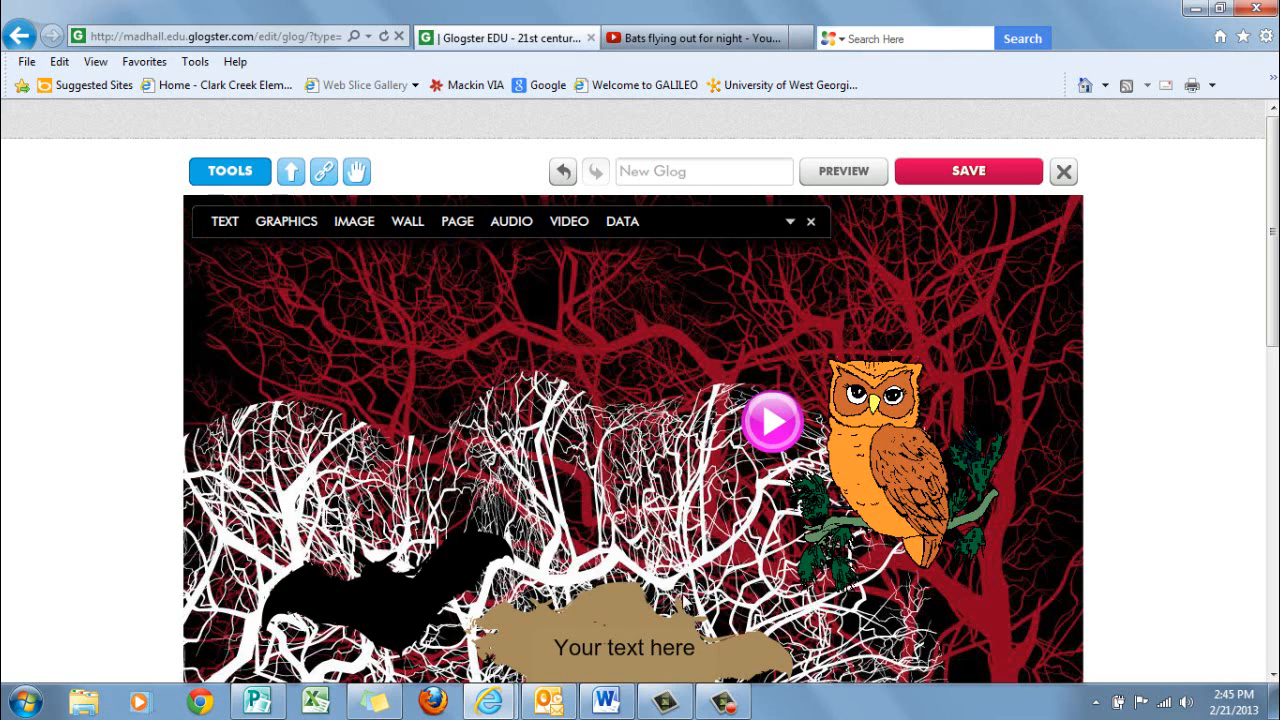
drag(616, 636, 436, 318)
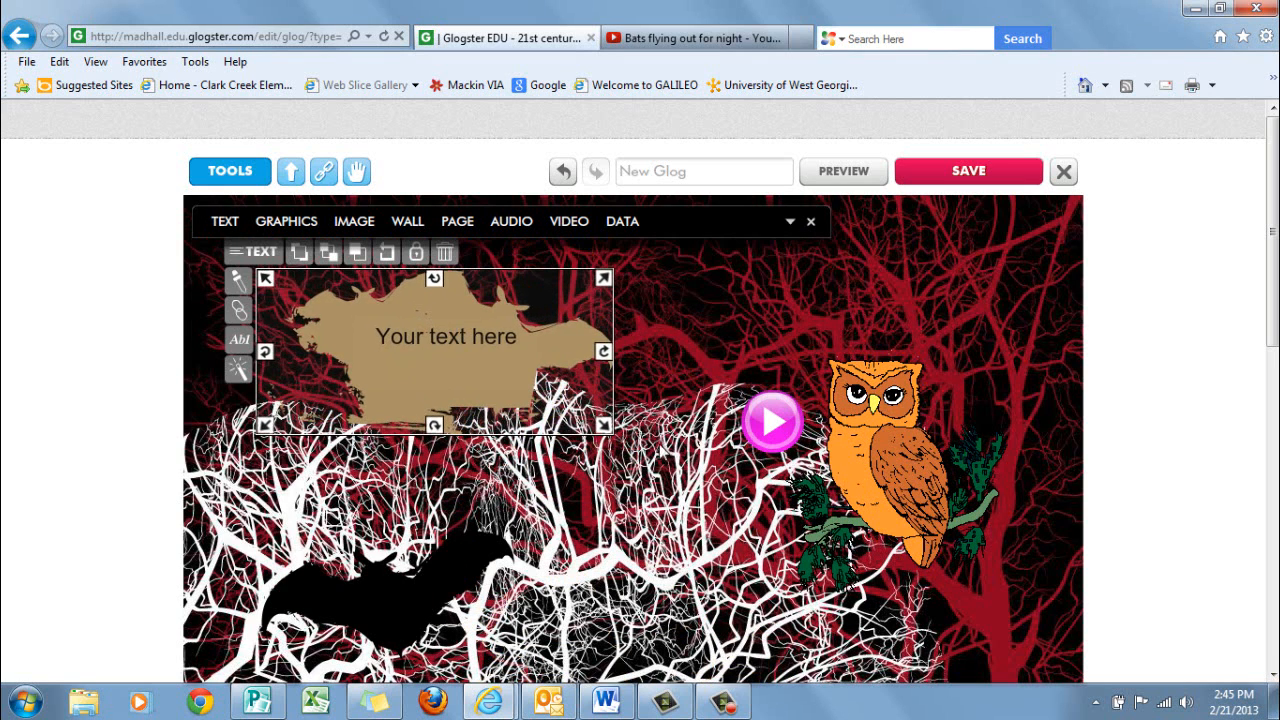
drag(612, 428, 718, 482)
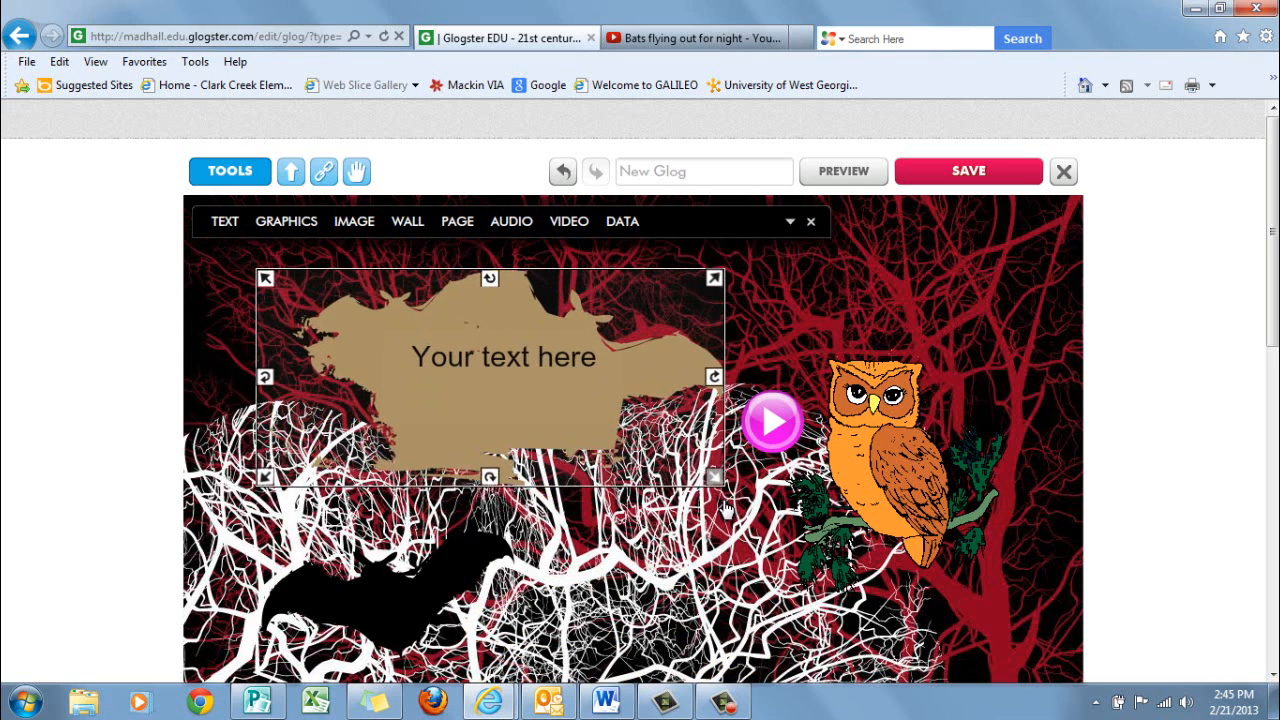
Replace the placeholder text in the tan paint-splash box with "Creatures of the Night"
double_click(493, 361)
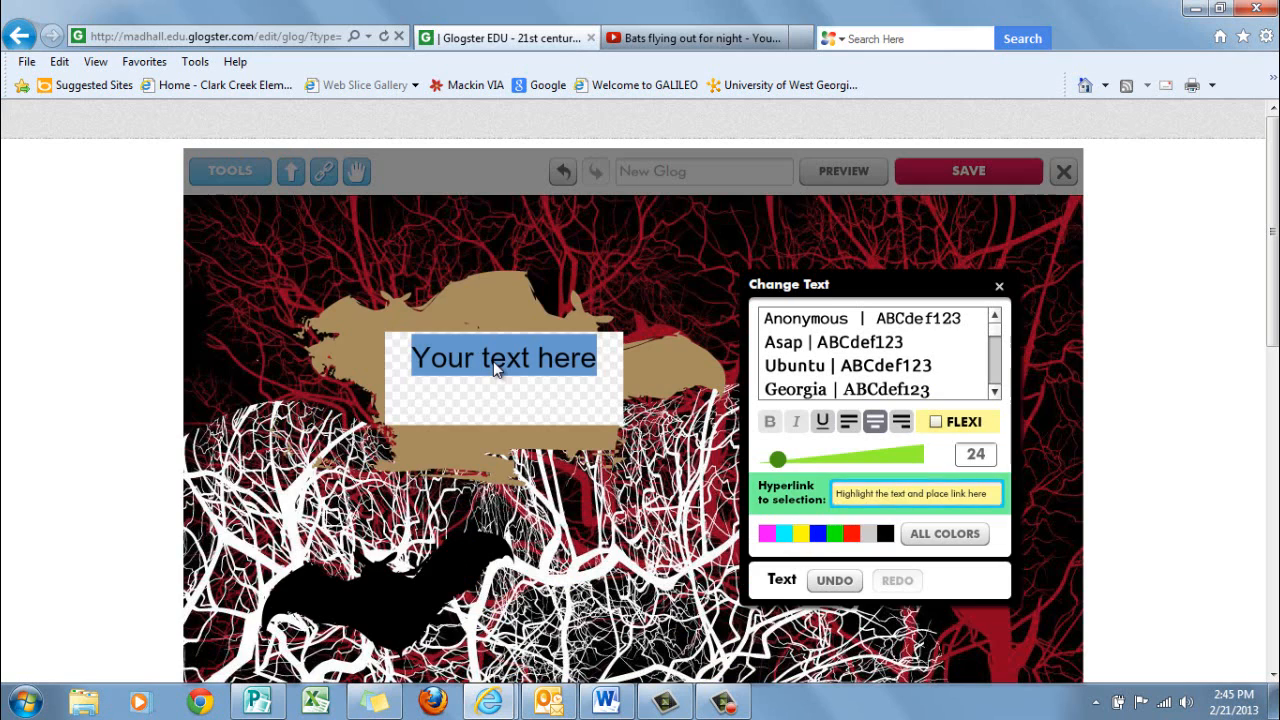
text(Creatu)
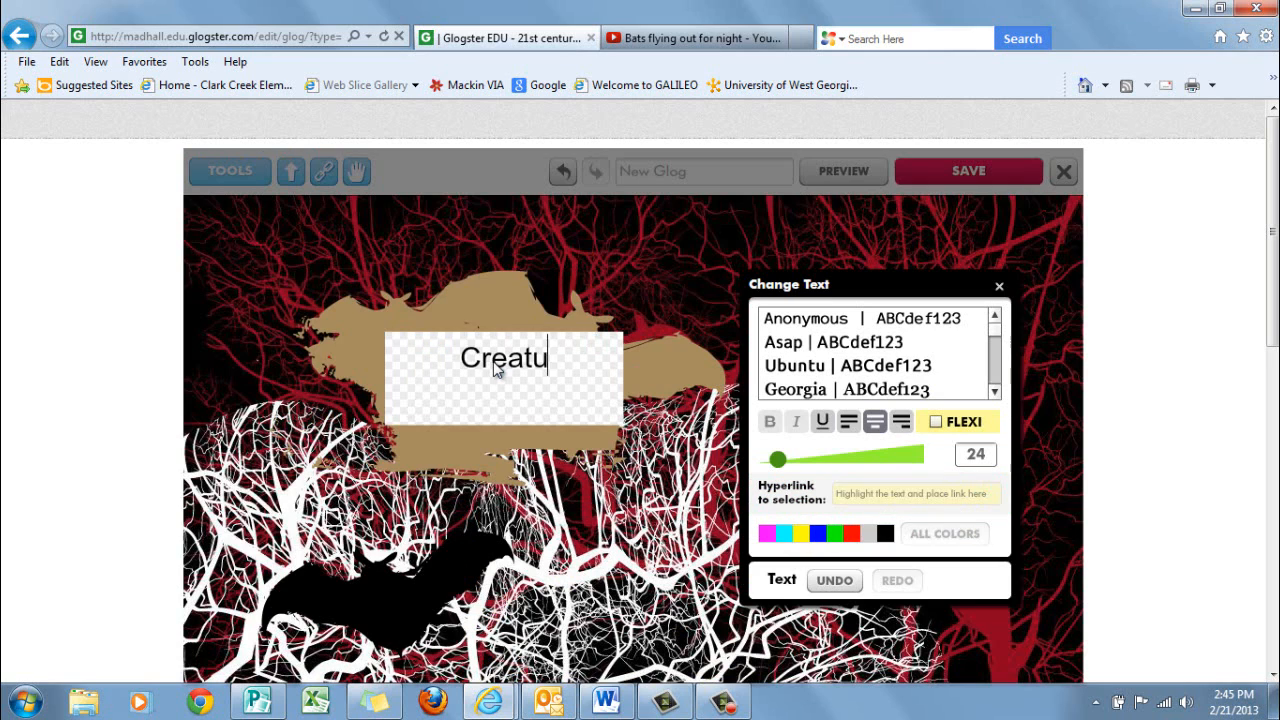
text(res of the N)
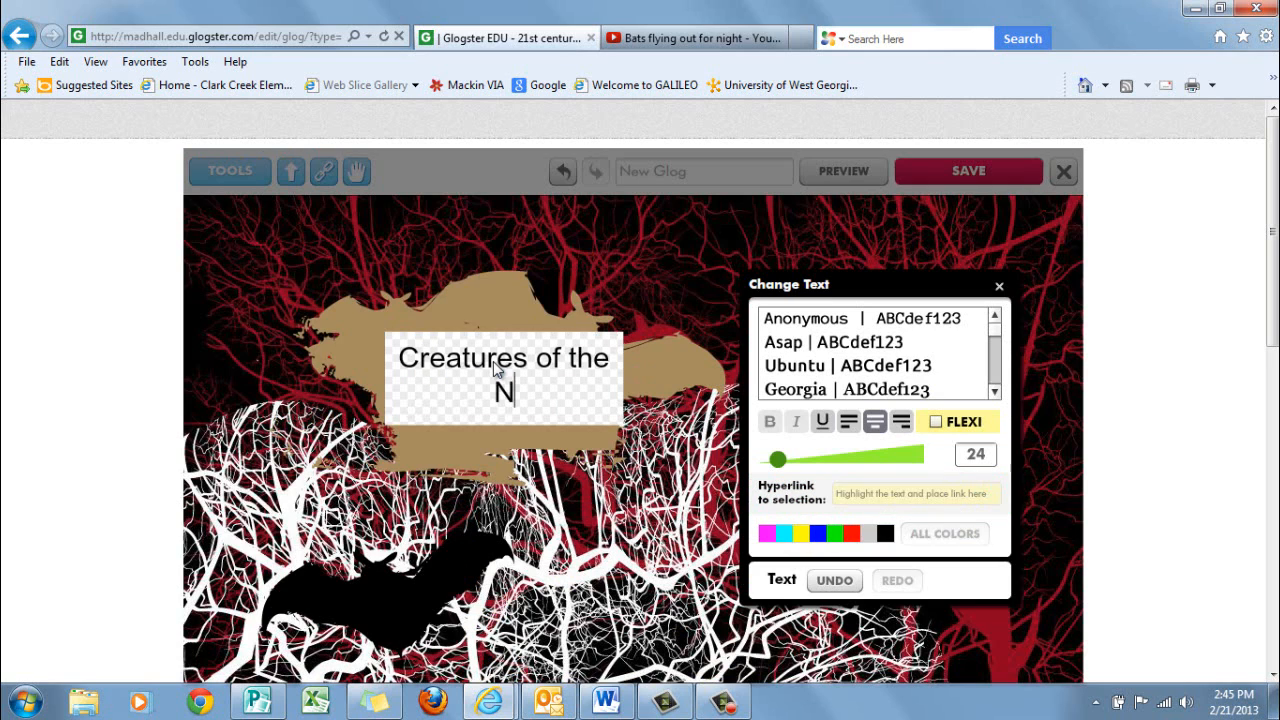
text(ight)
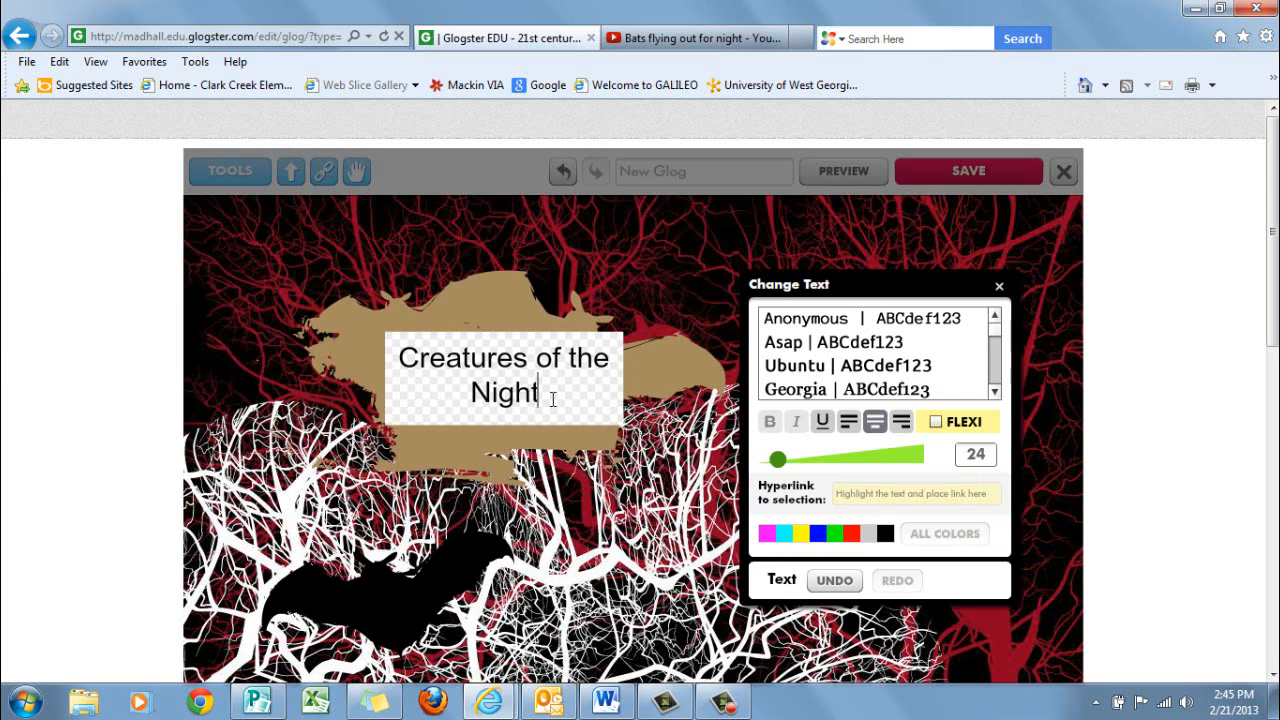
Select the whole title text and set its font to Halcyon
drag(552, 396, 396, 362)
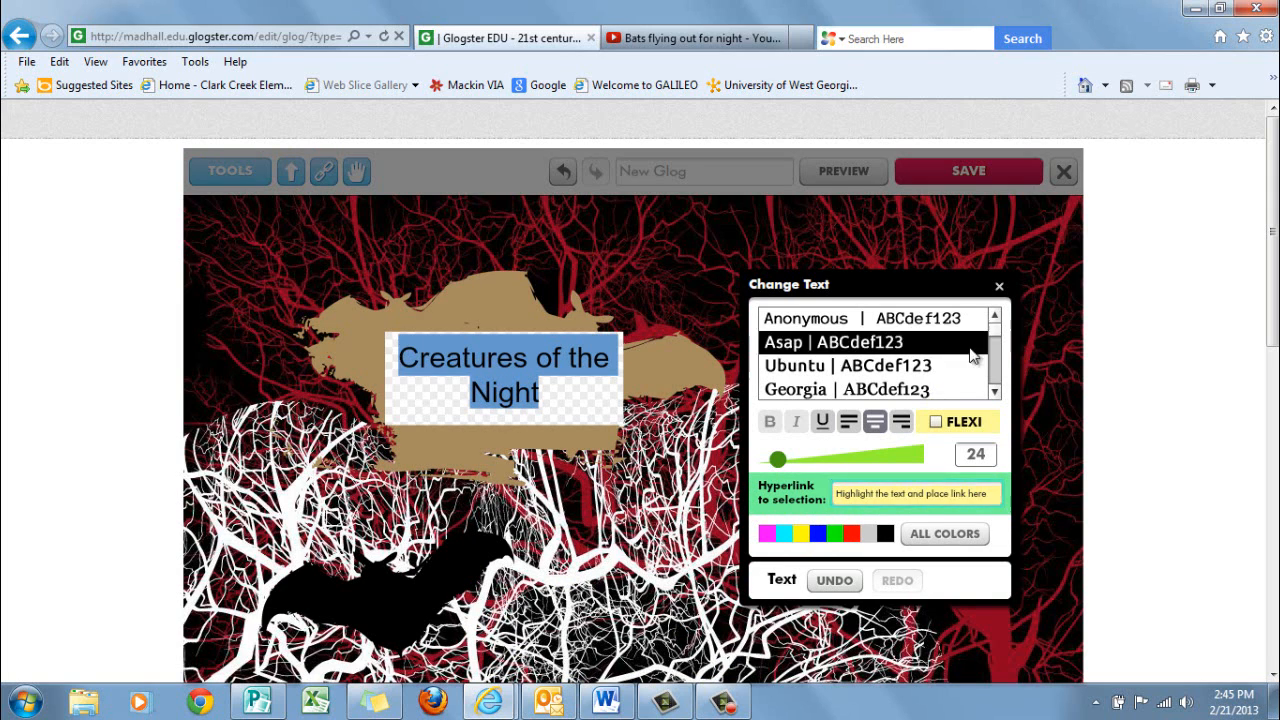
click(996, 393)
click(996, 393)
click(996, 393)
click(996, 393)
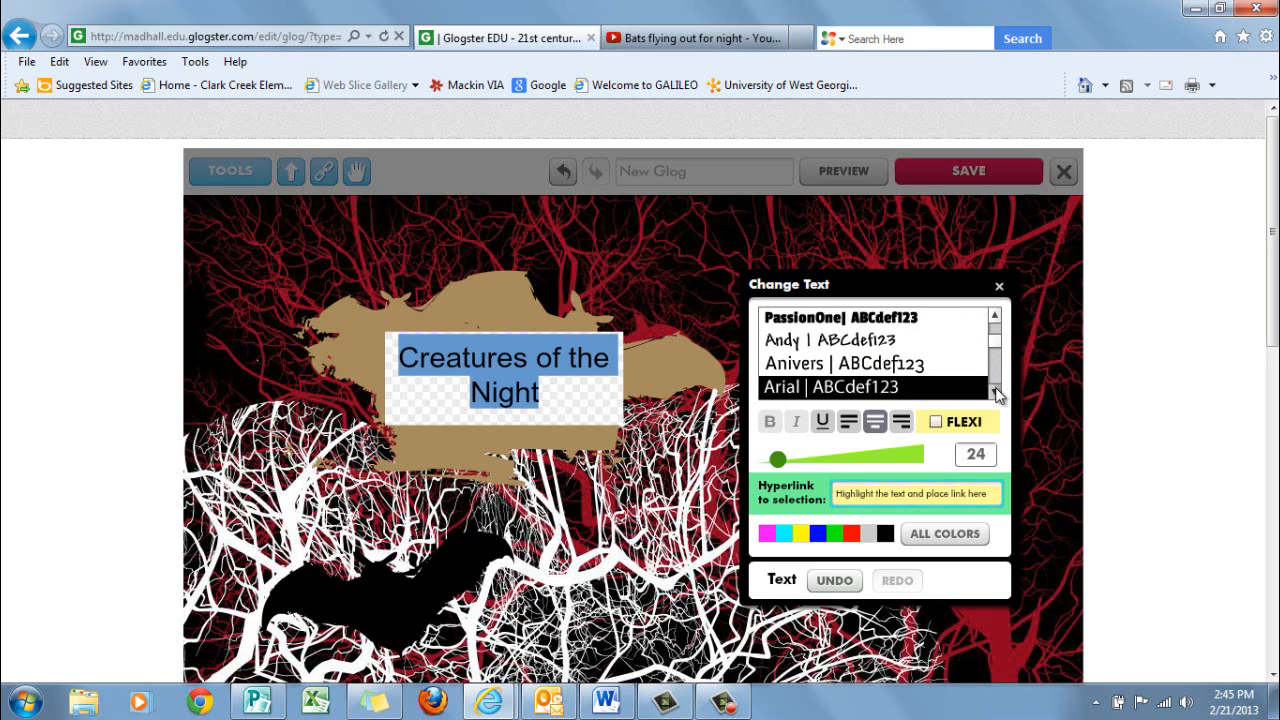
click(996, 393)
click(996, 393)
click(996, 393)
click(996, 393)
click(996, 393)
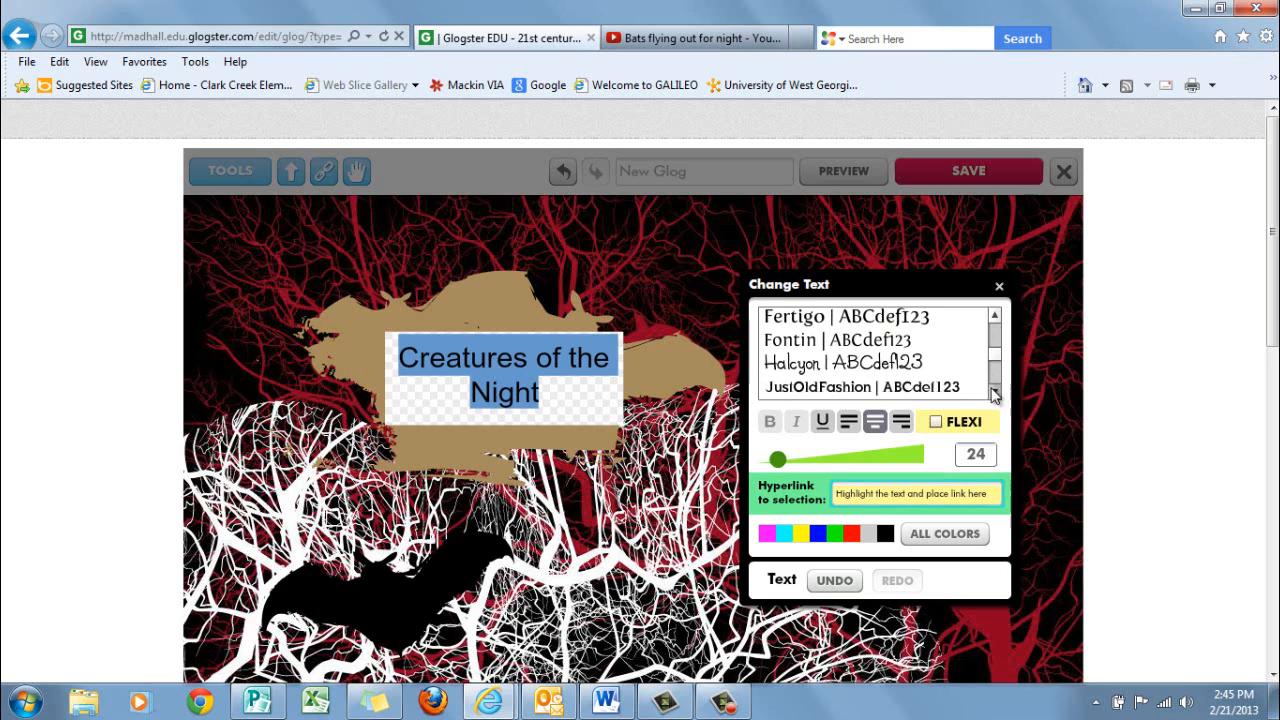
click(828, 364)
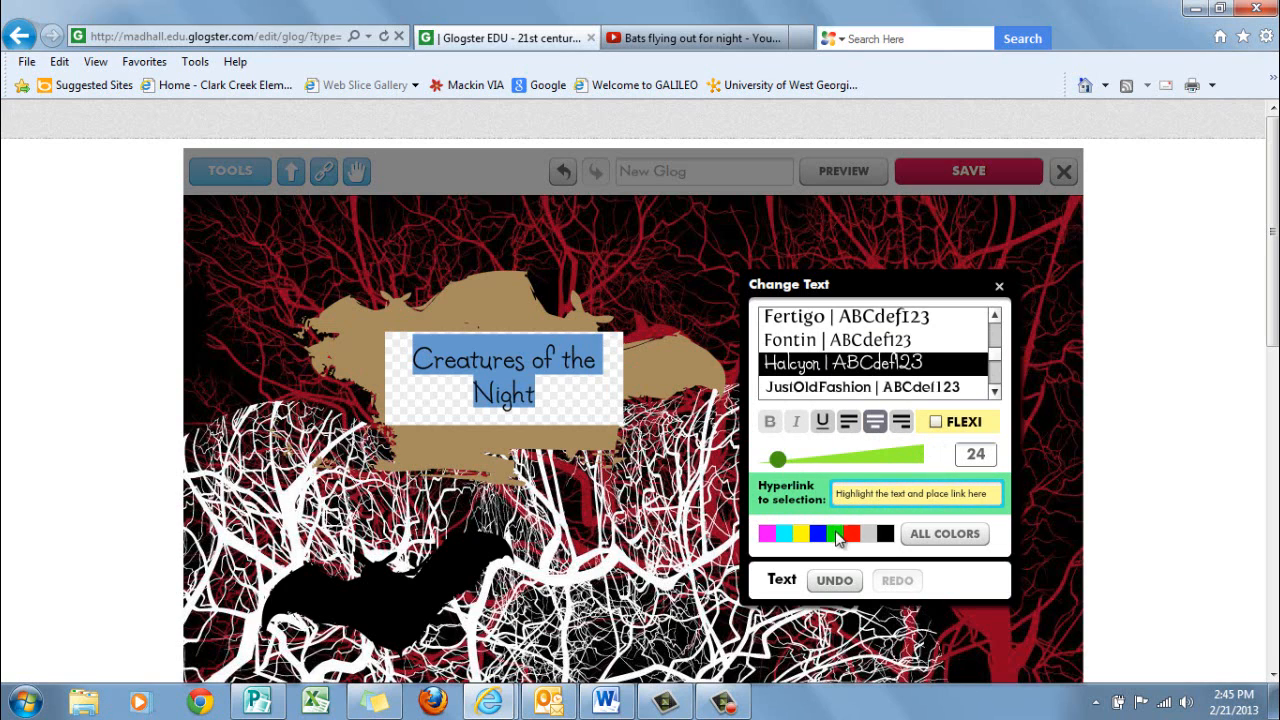
Color the title text a strong pink and add that color to the favourites
click(932, 535)
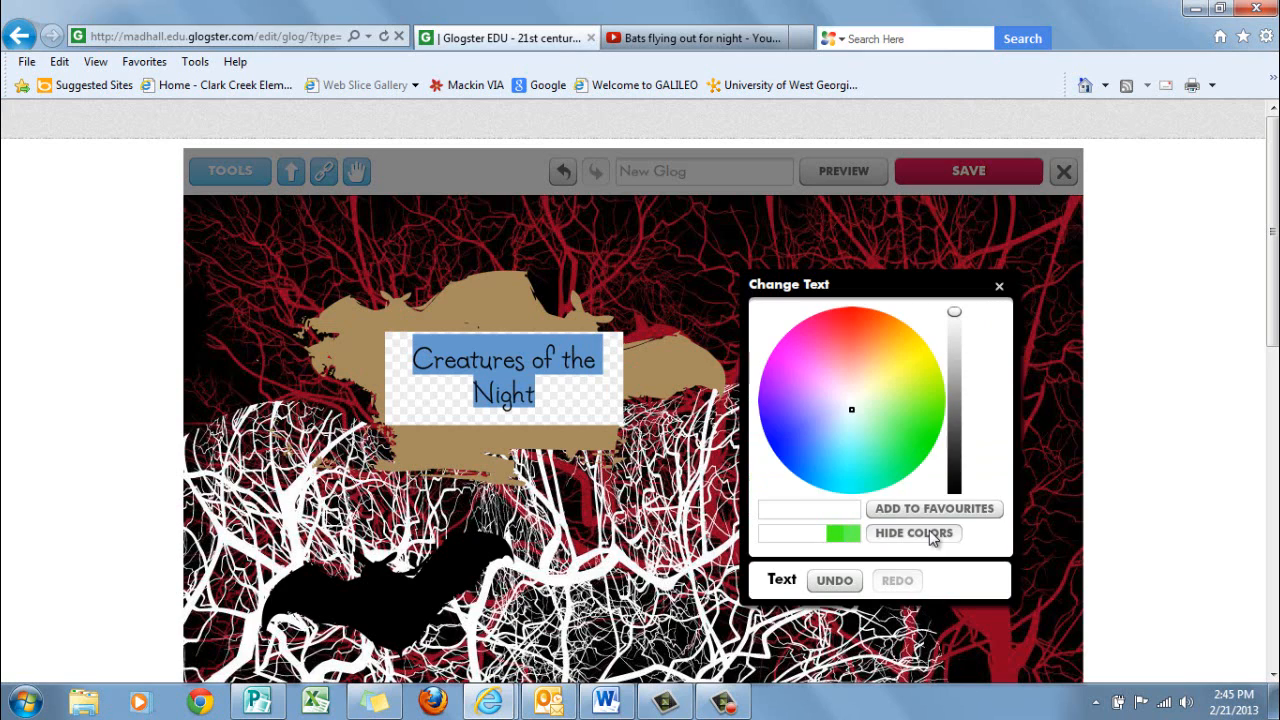
click(822, 347)
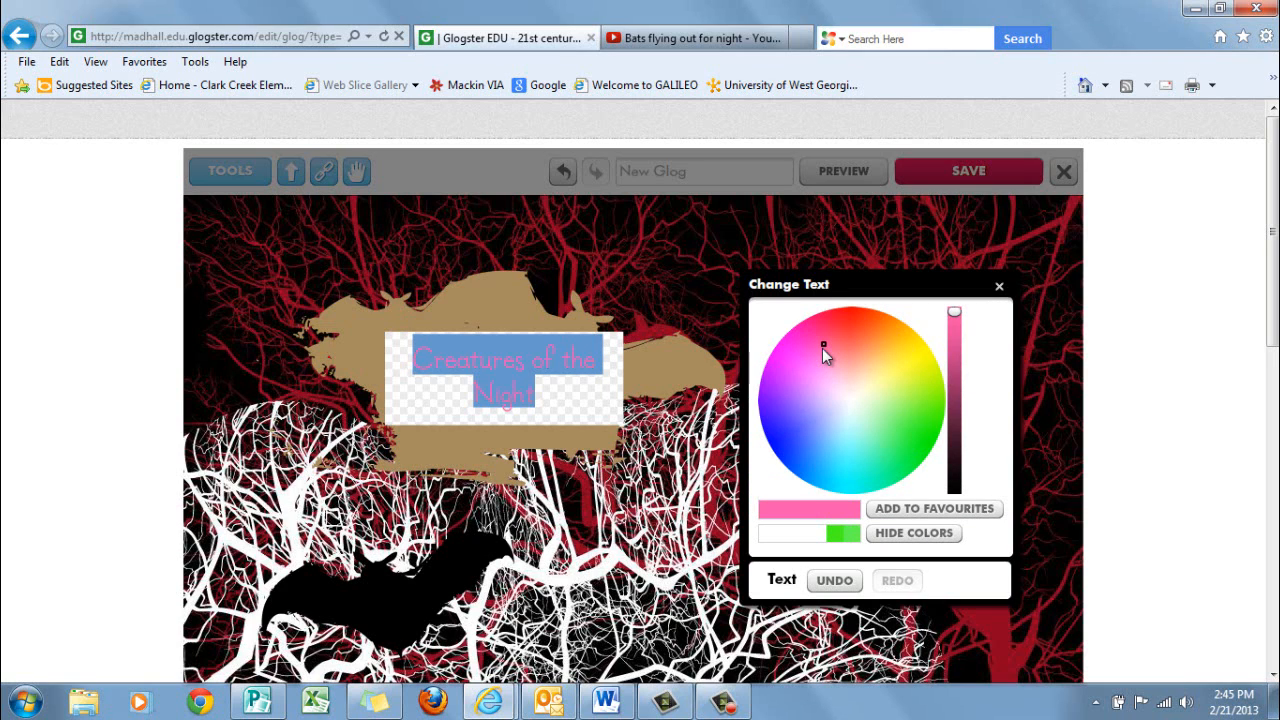
click(817, 334)
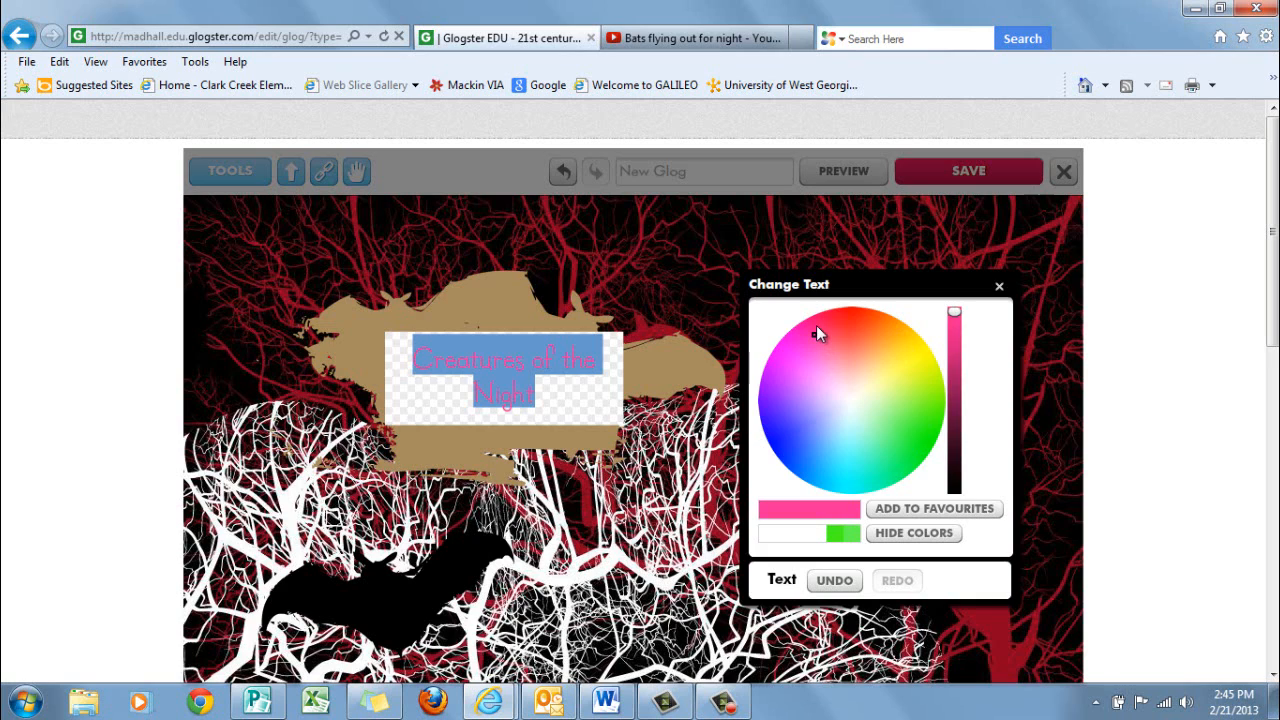
click(816, 325)
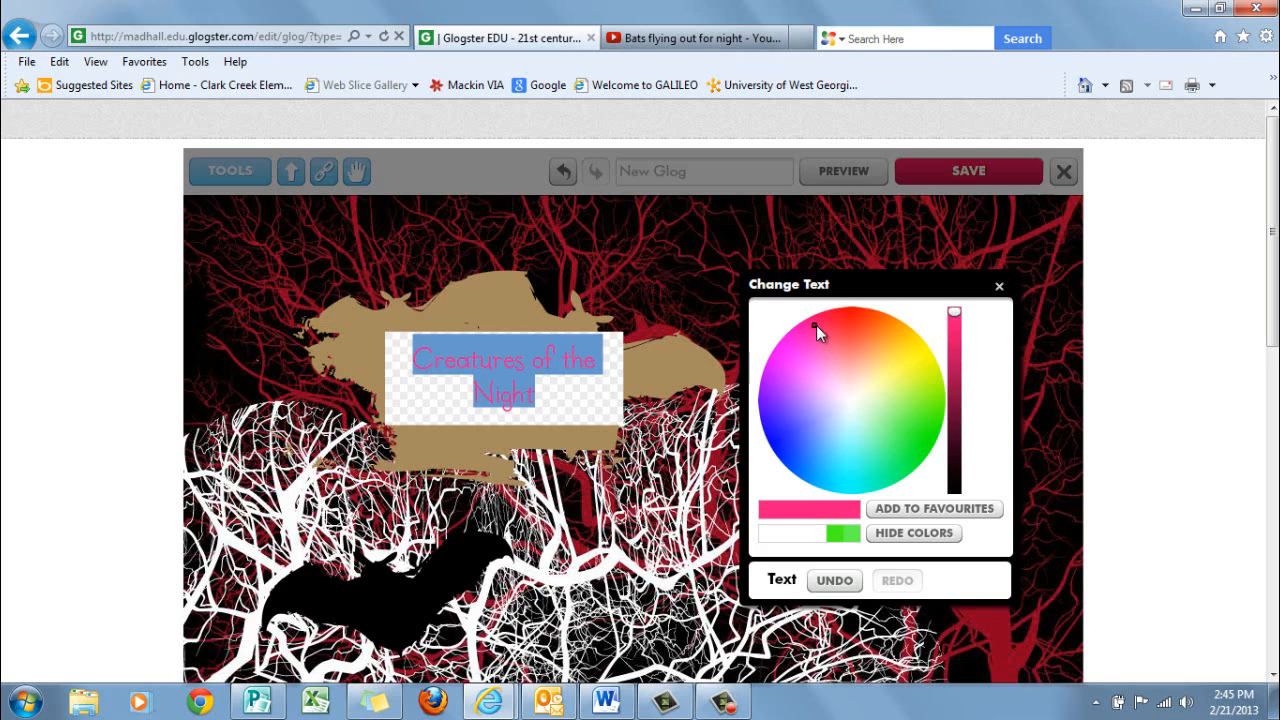
click(955, 508)
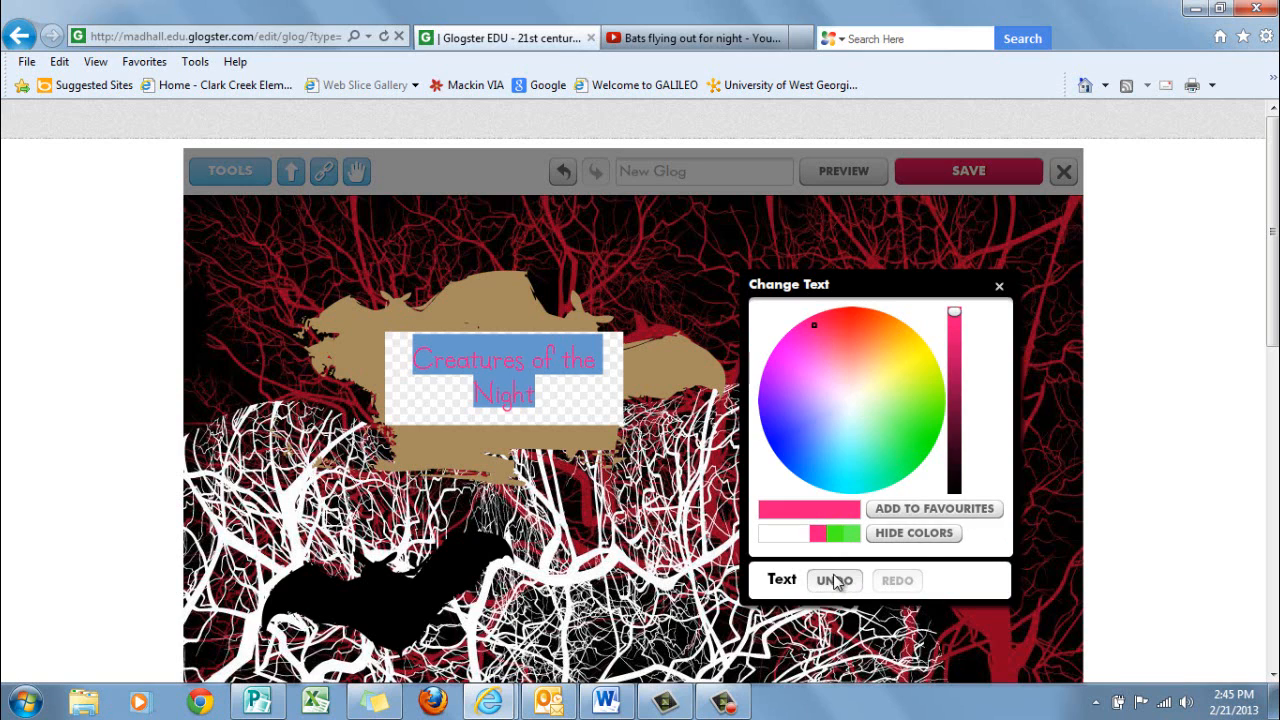
click(940, 510)
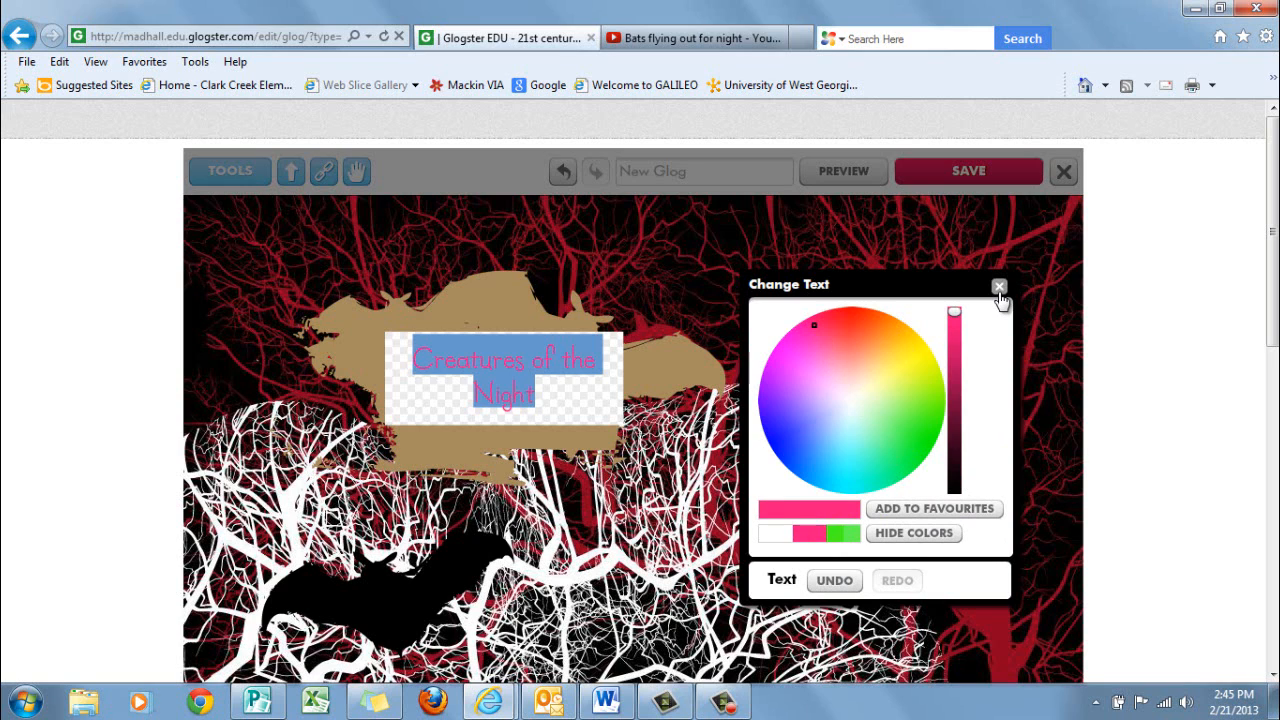
click(999, 288)
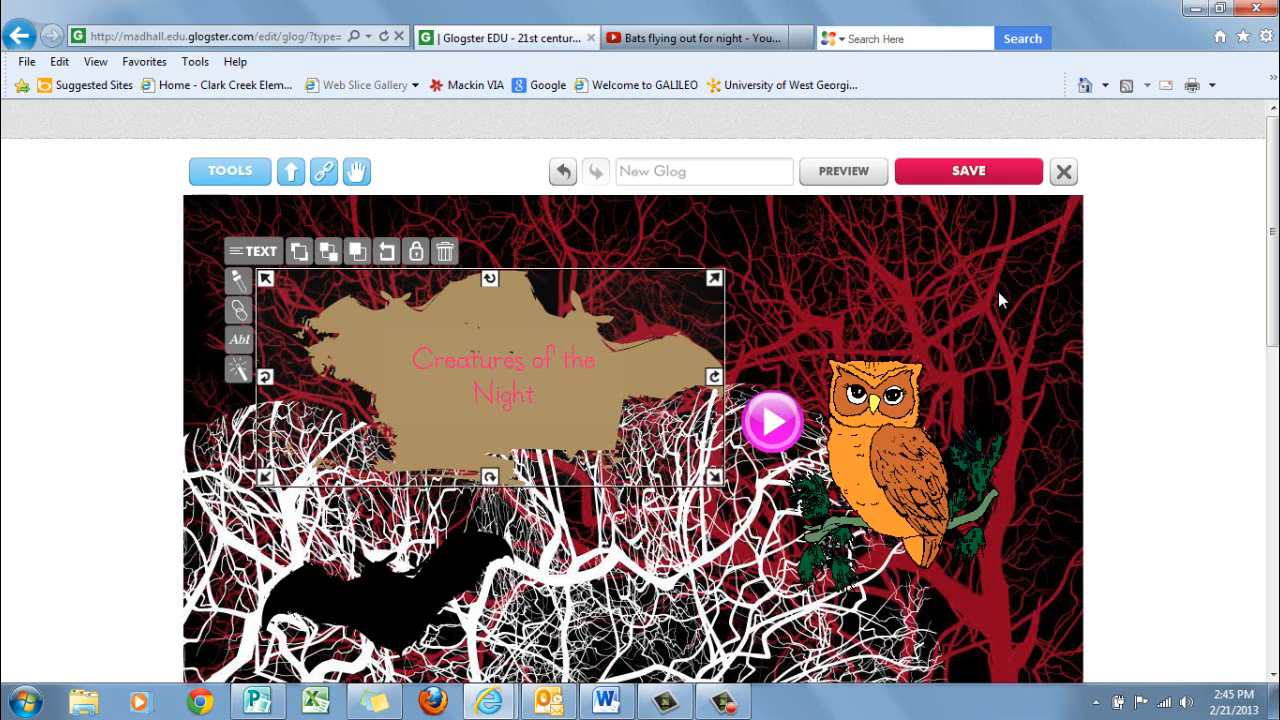
Set the font size of the title text to 42 and leave text editing
double_click(545, 394)
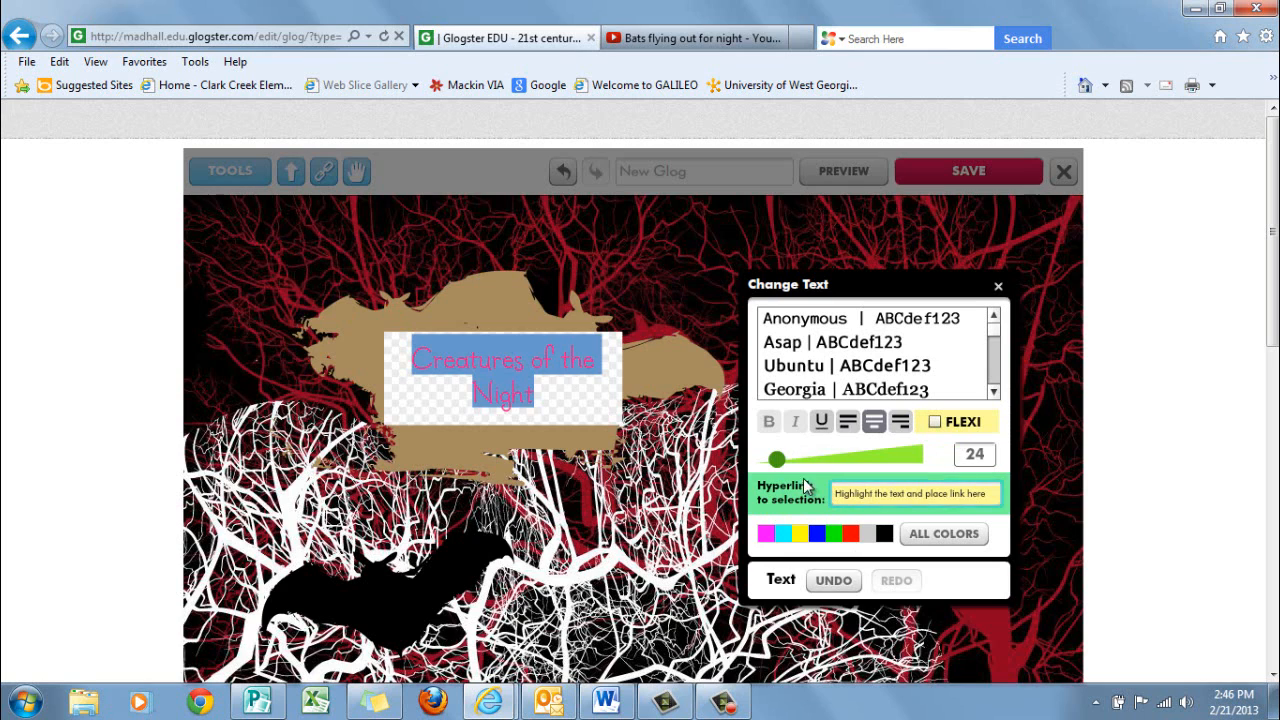
drag(905, 468, 830, 462)
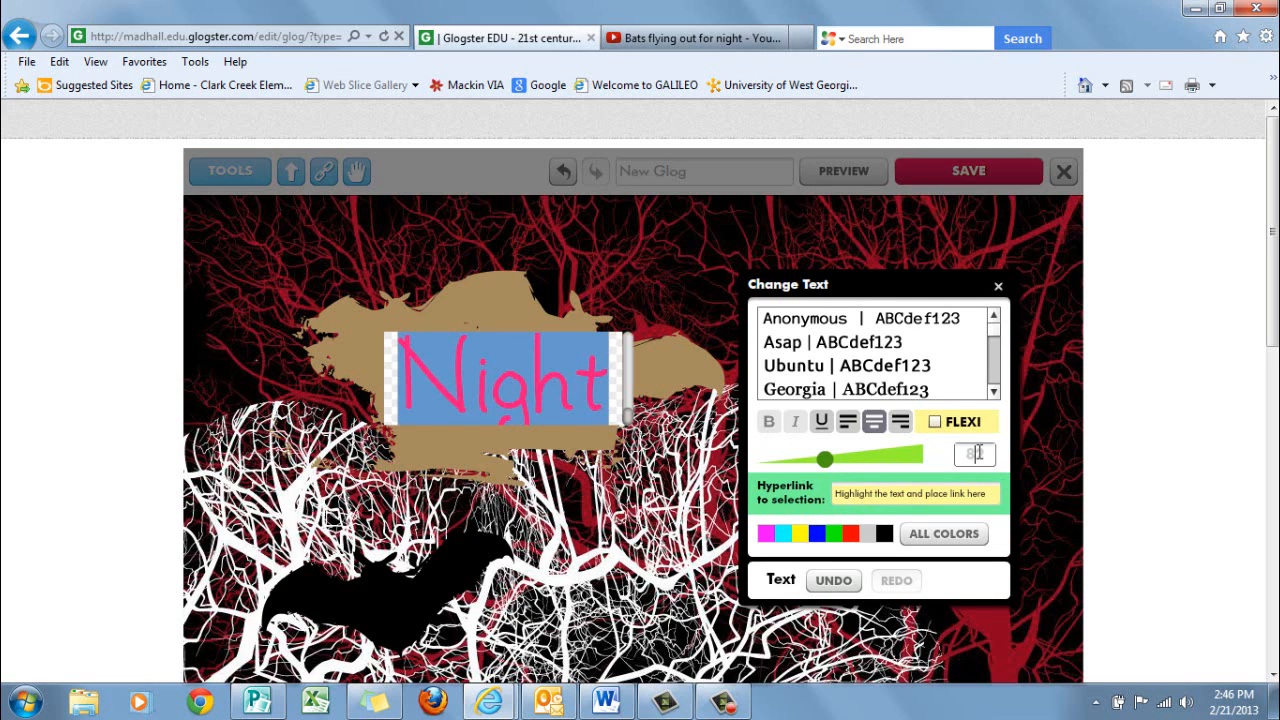
text(42)
click(988, 454)
key(Tab)
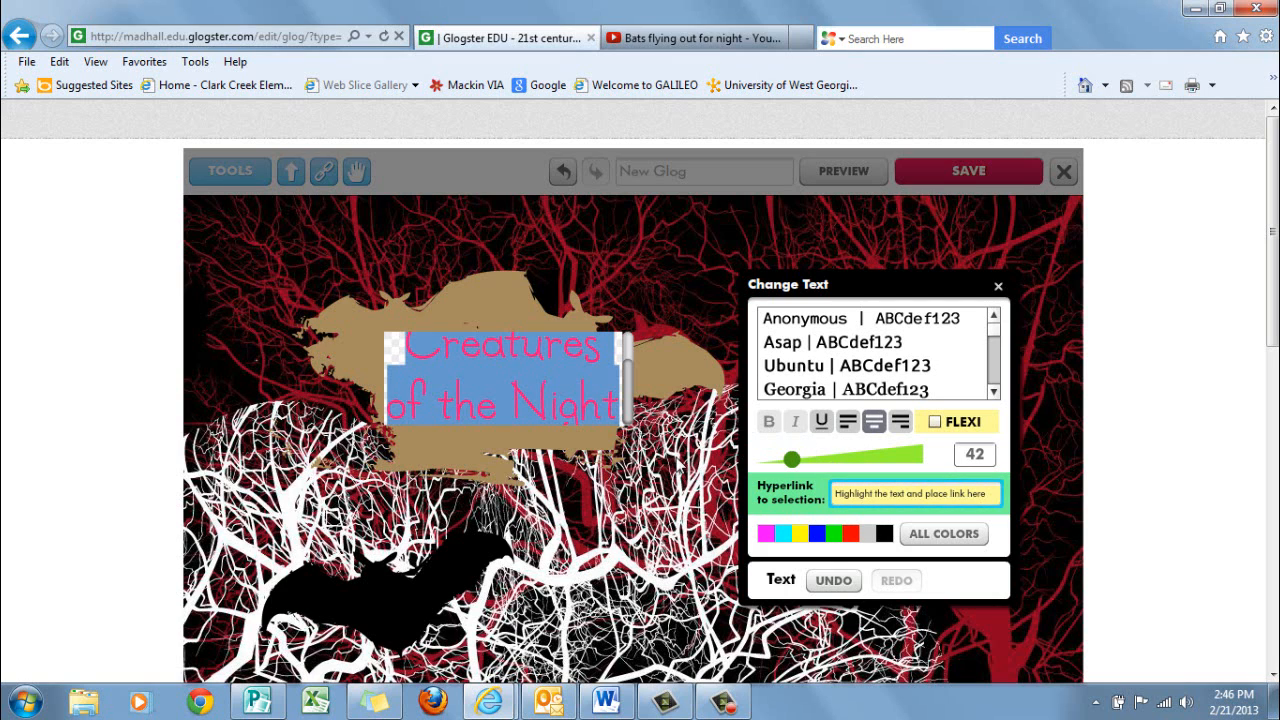
click(665, 316)
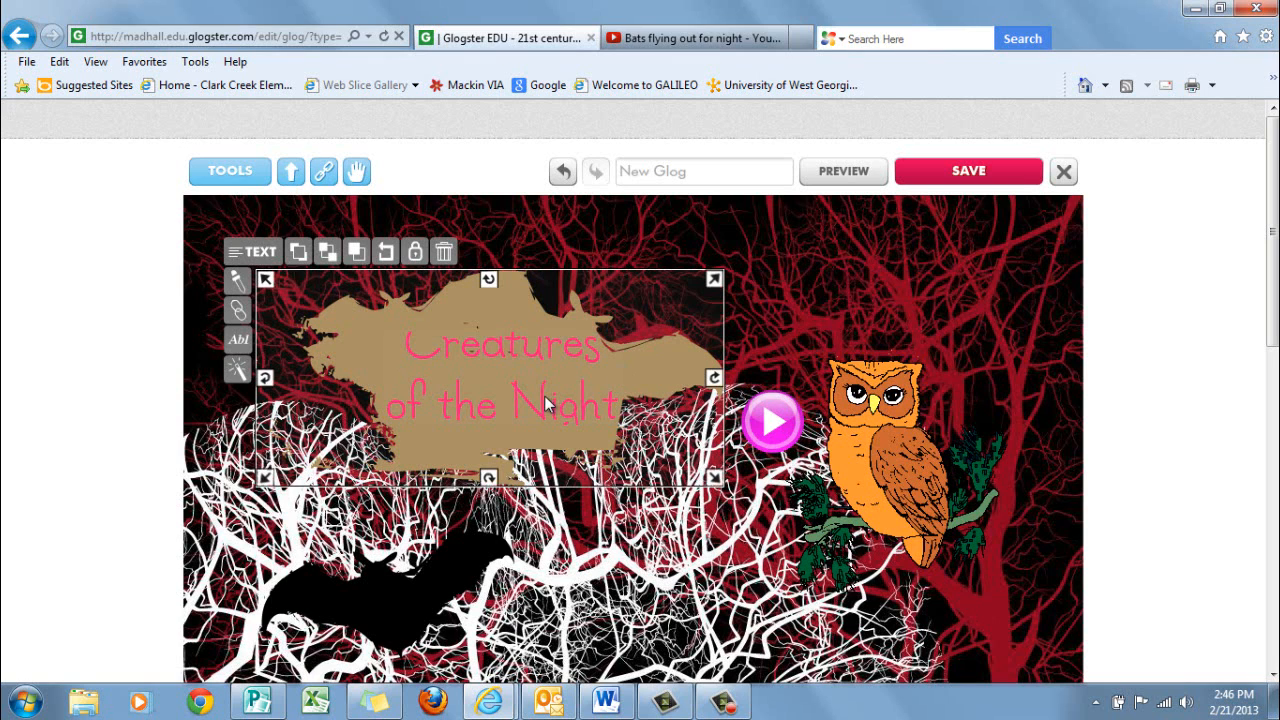
Recolor the title text black and try to set its font size to 38
double_click(528, 340)
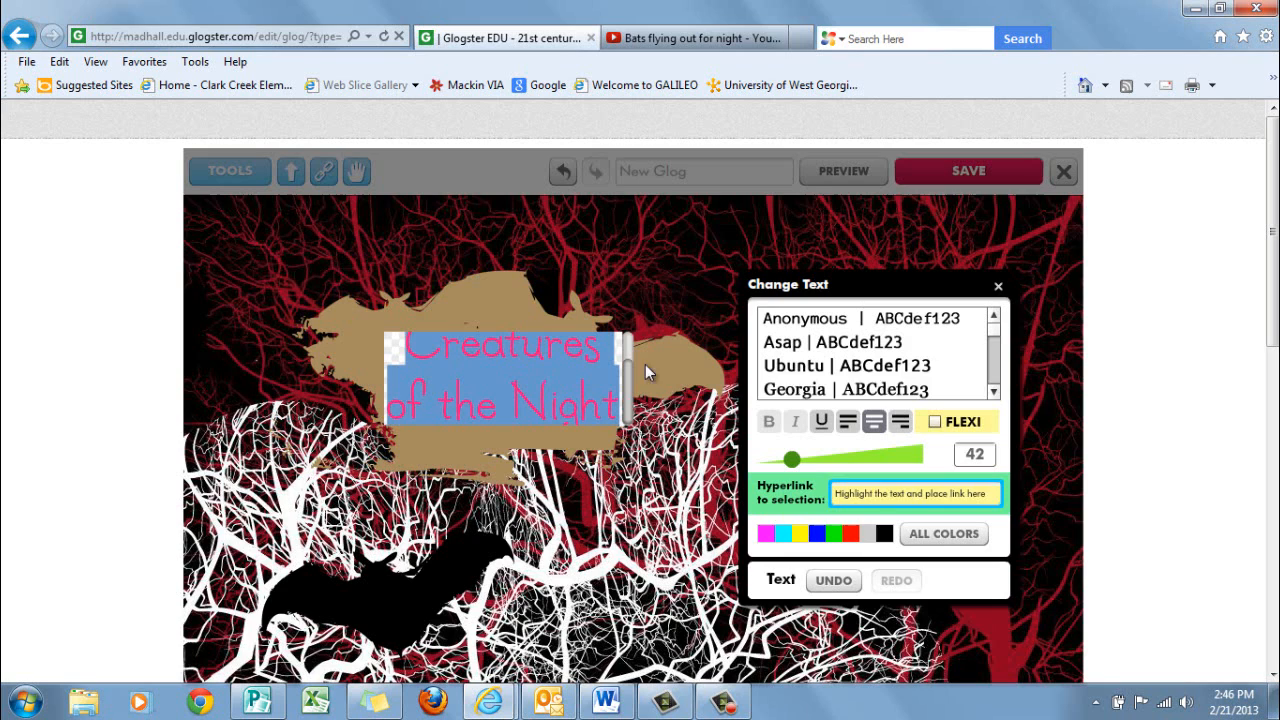
click(884, 534)
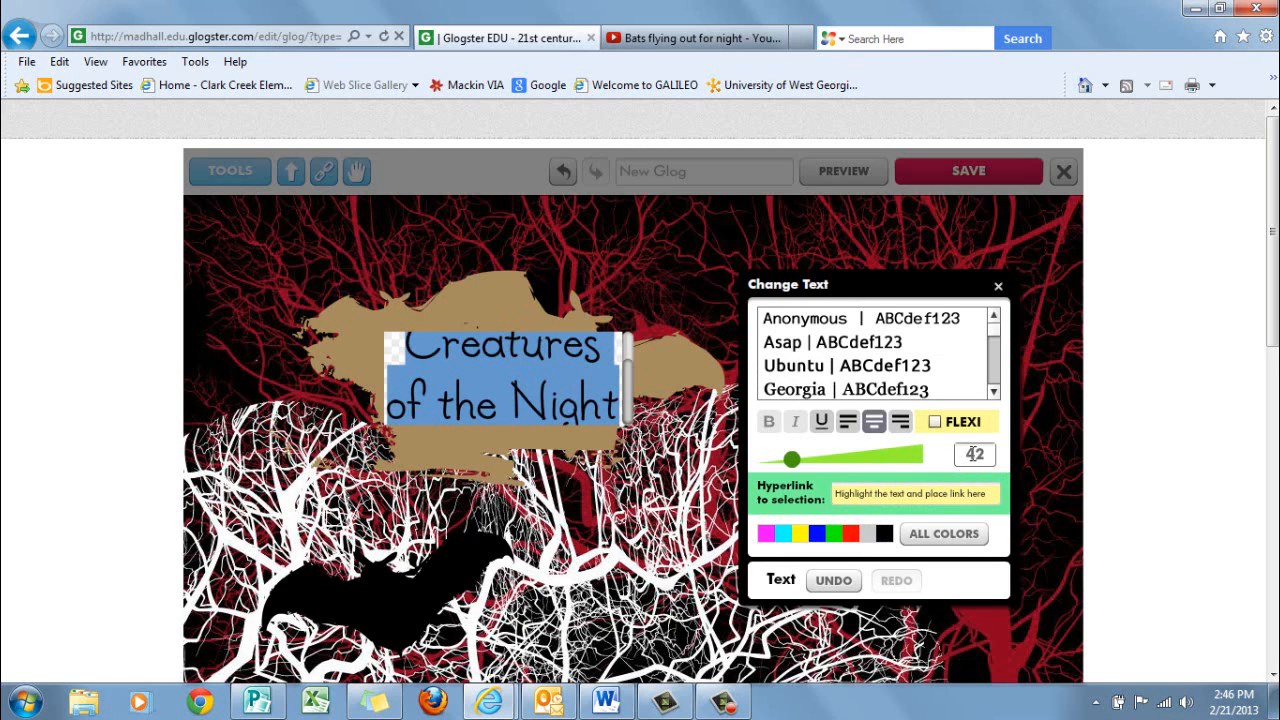
key(BackSpace)
key(Delete)
text(38)
click(958, 537)
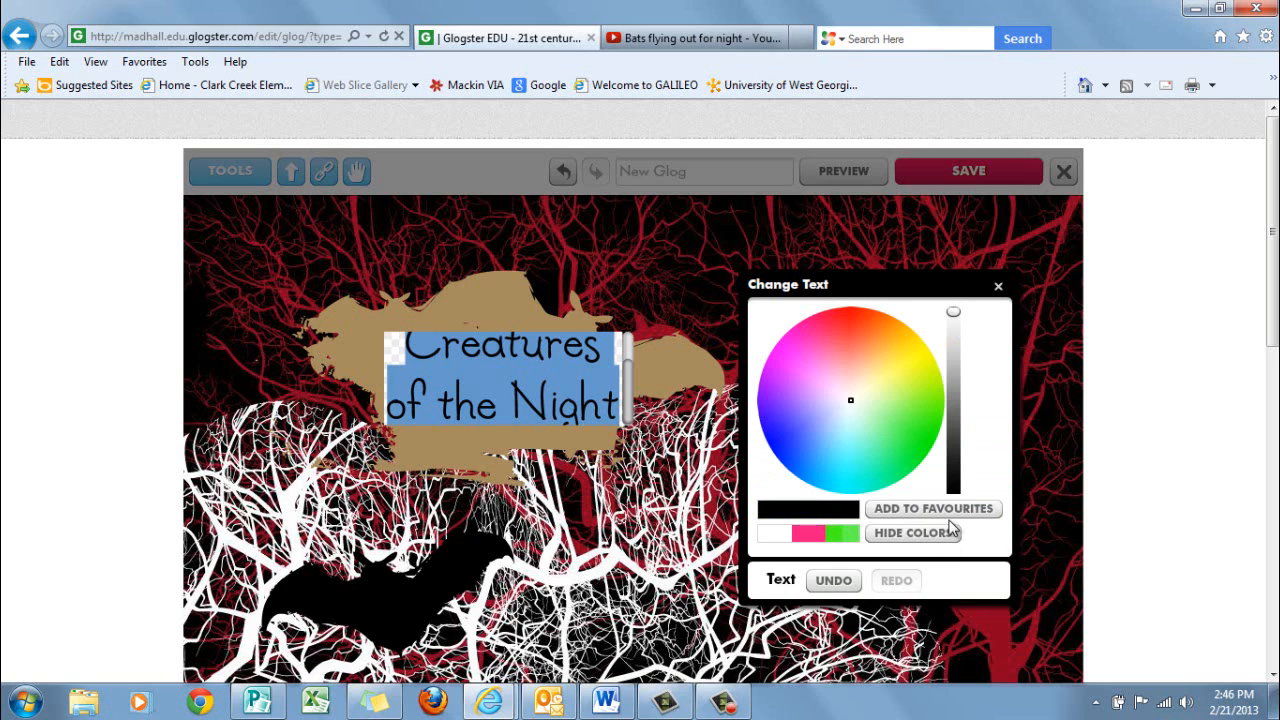
click(1001, 285)
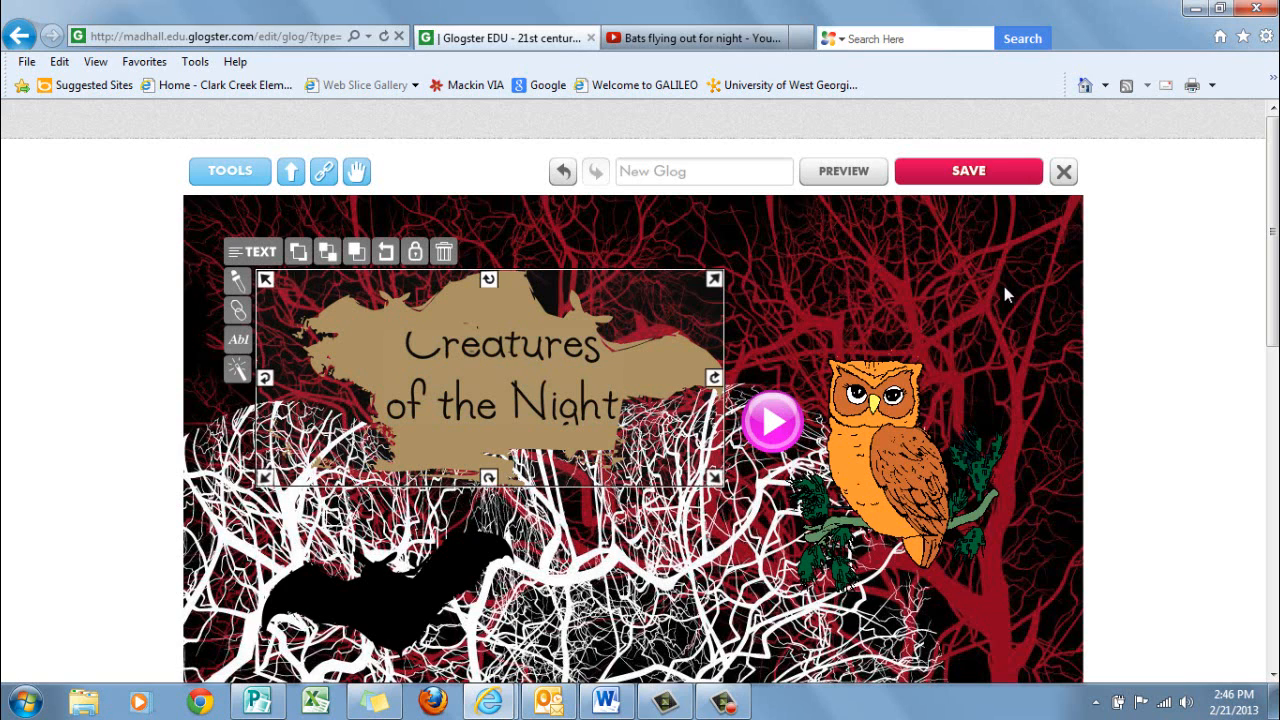
Reopen the title text, apply a font size of 38 and close the text settings
double_click(458, 351)
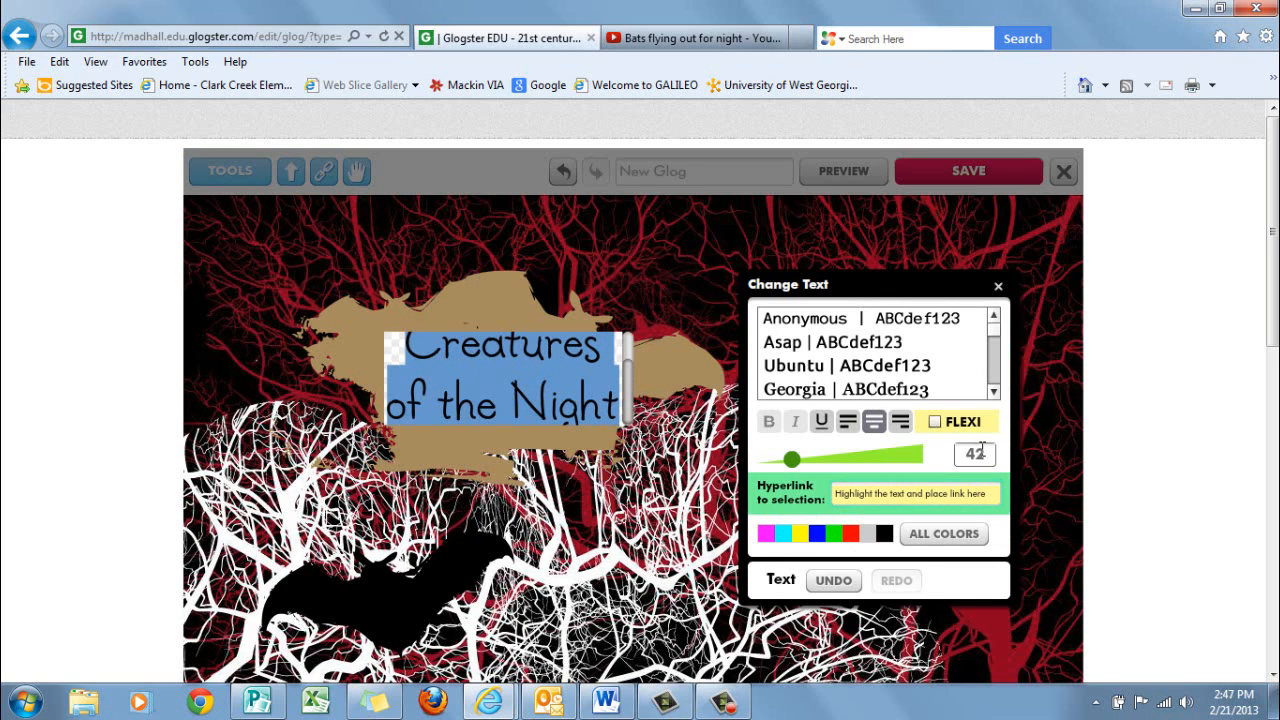
drag(982, 453, 937, 467)
text(38)
key(Return)
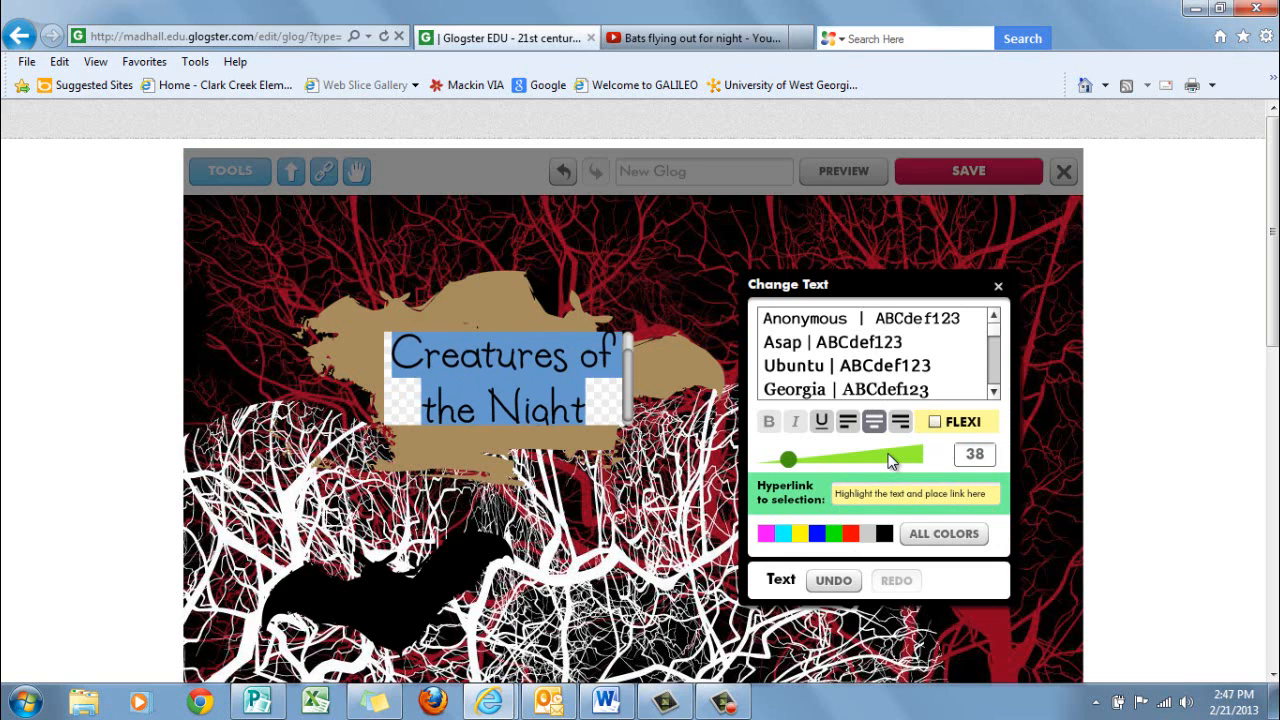
click(998, 286)
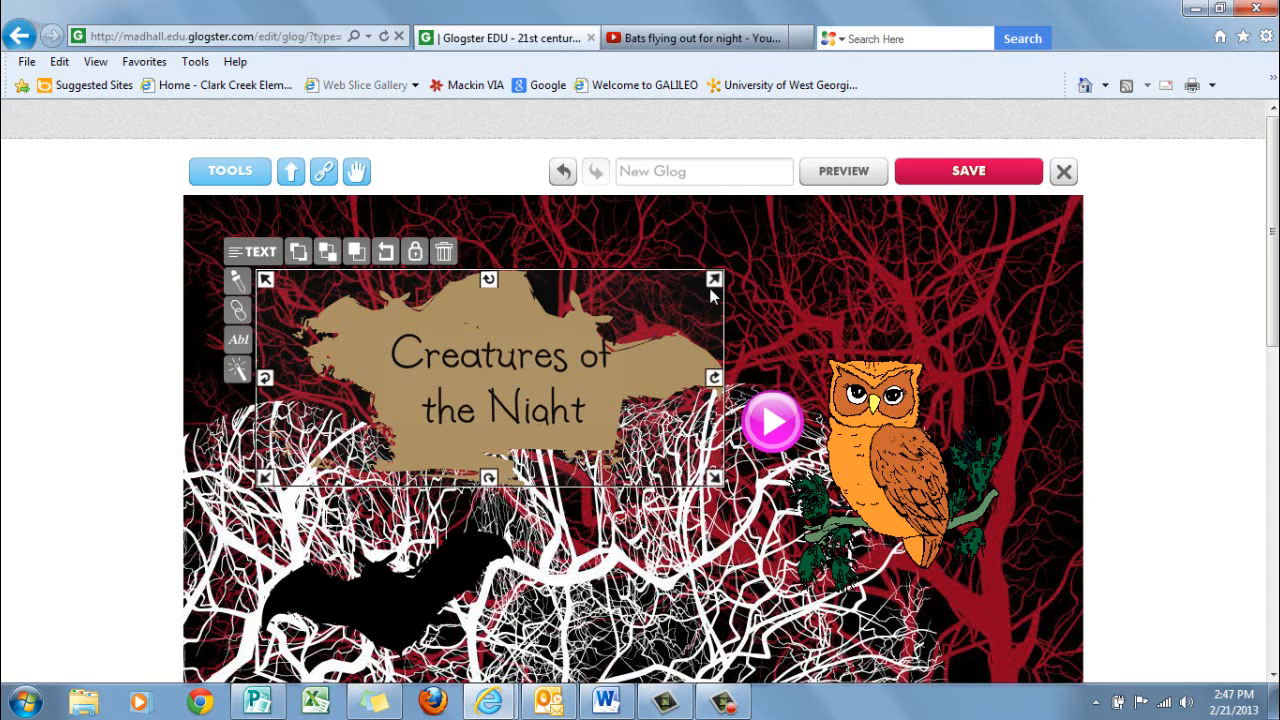
Enlarge the title box by about a fifth and place it above the bat, tilted about 15 degrees counterclockwise
drag(714, 280, 813, 228)
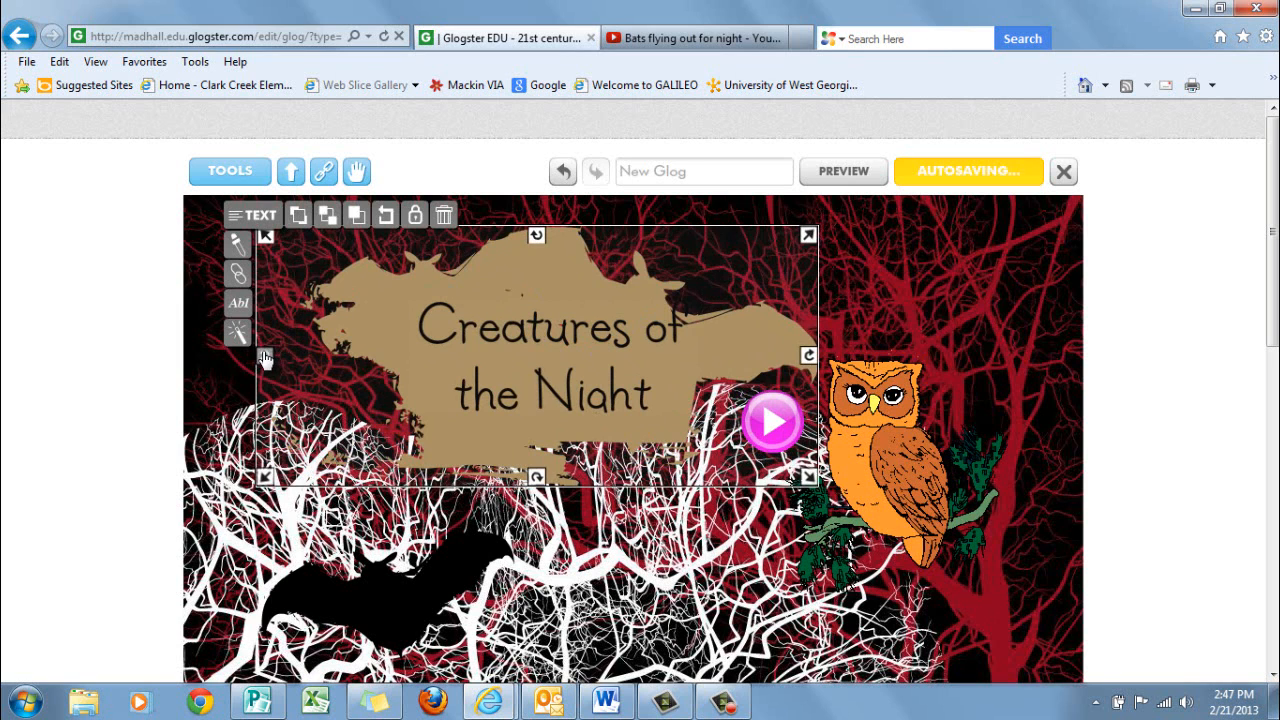
drag(265, 355, 265, 440)
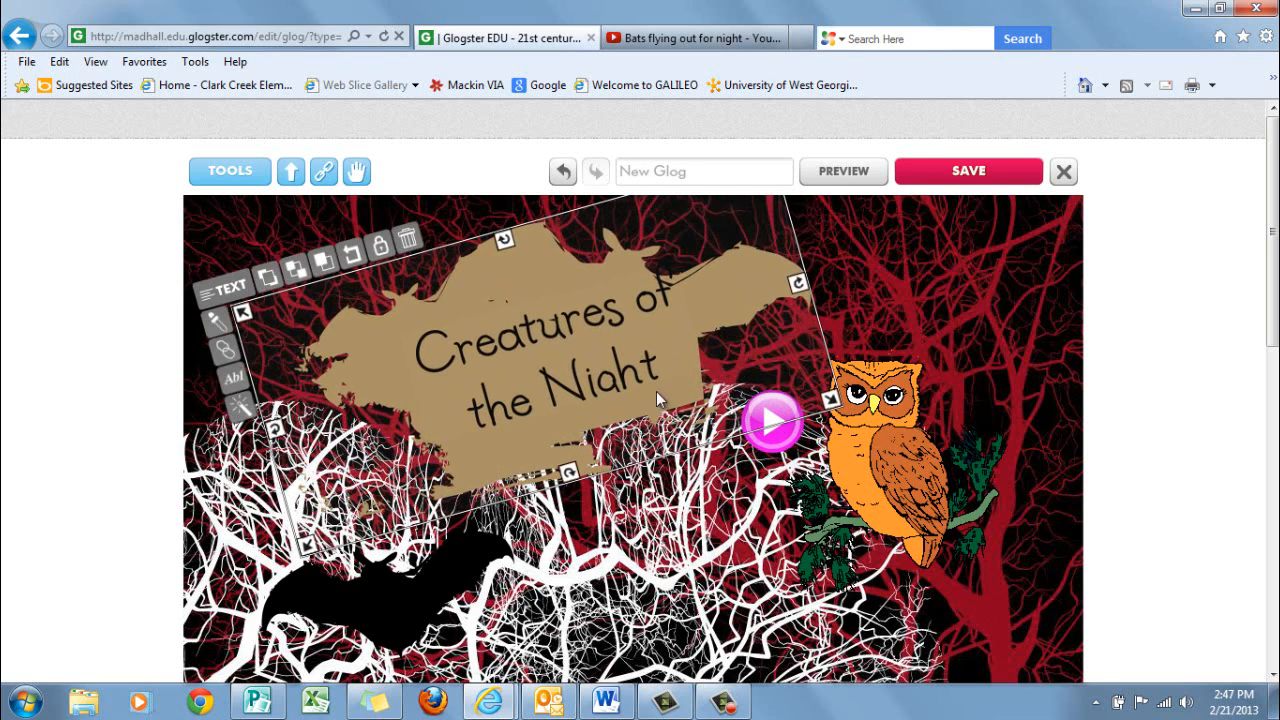
drag(670, 367, 591, 372)
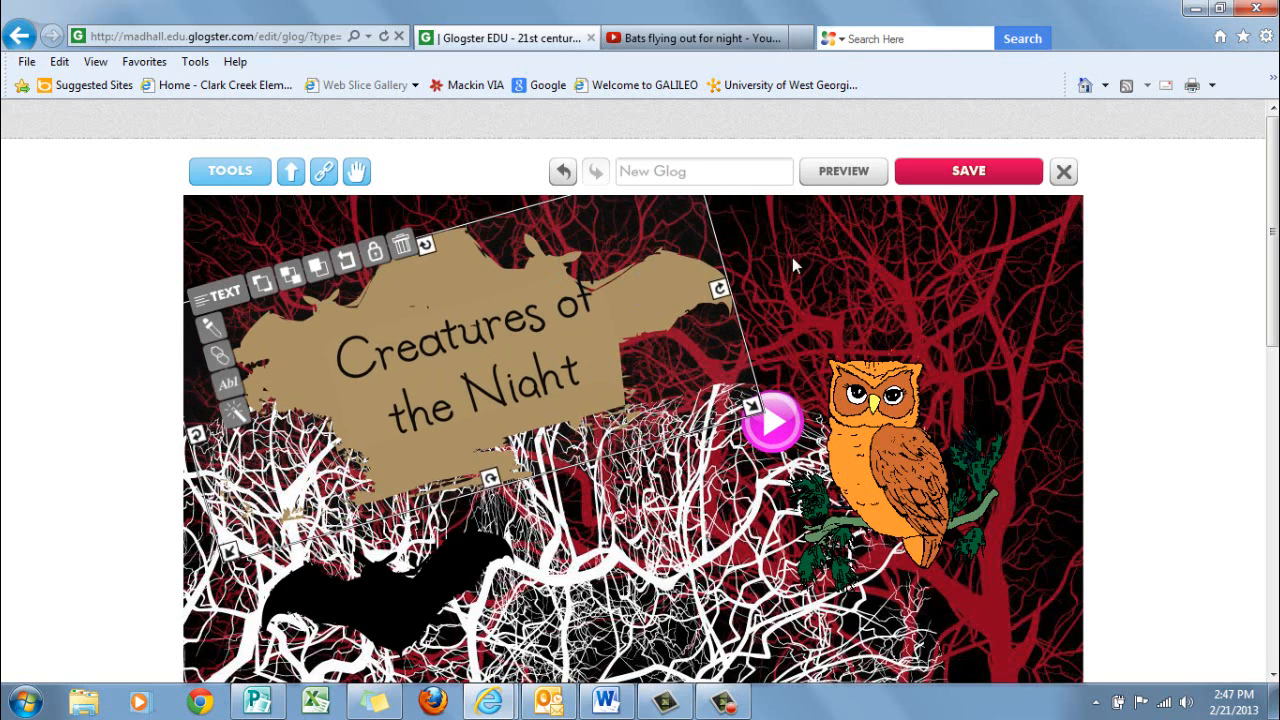
click(1039, 278)
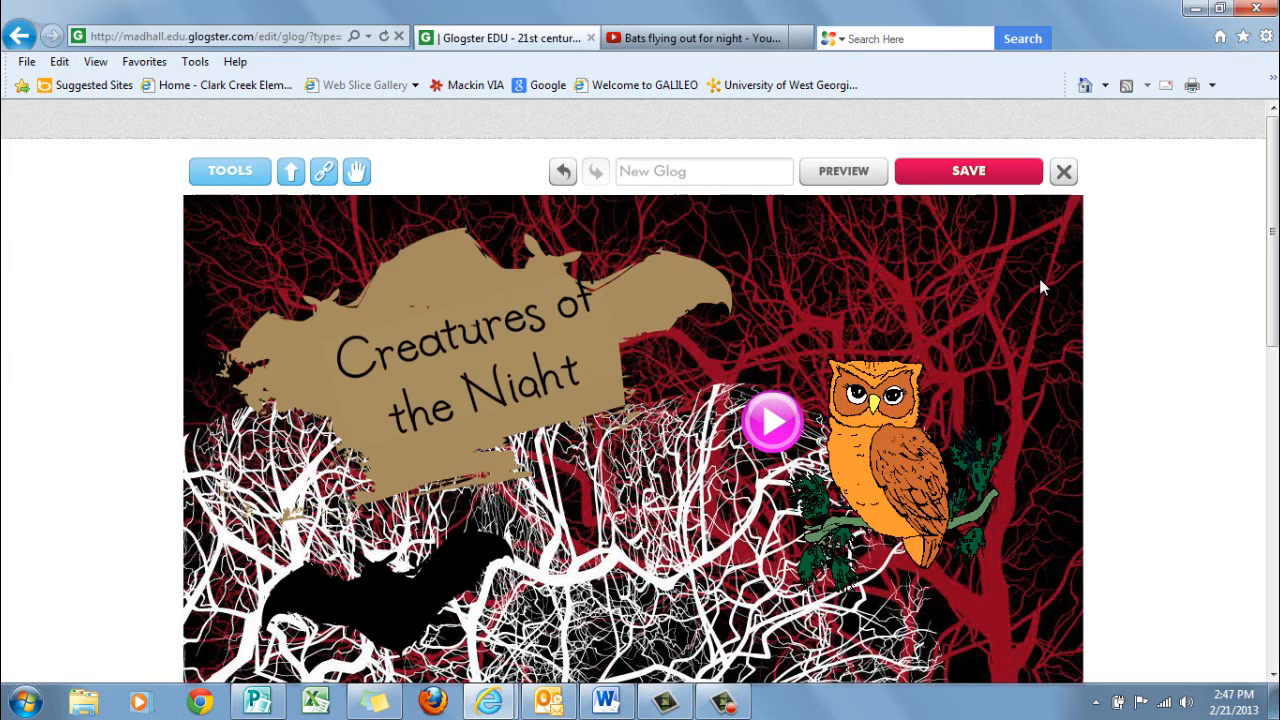
Save the finished Glog with its privacy set to Finished
scroll(1039, 278, down, 6)
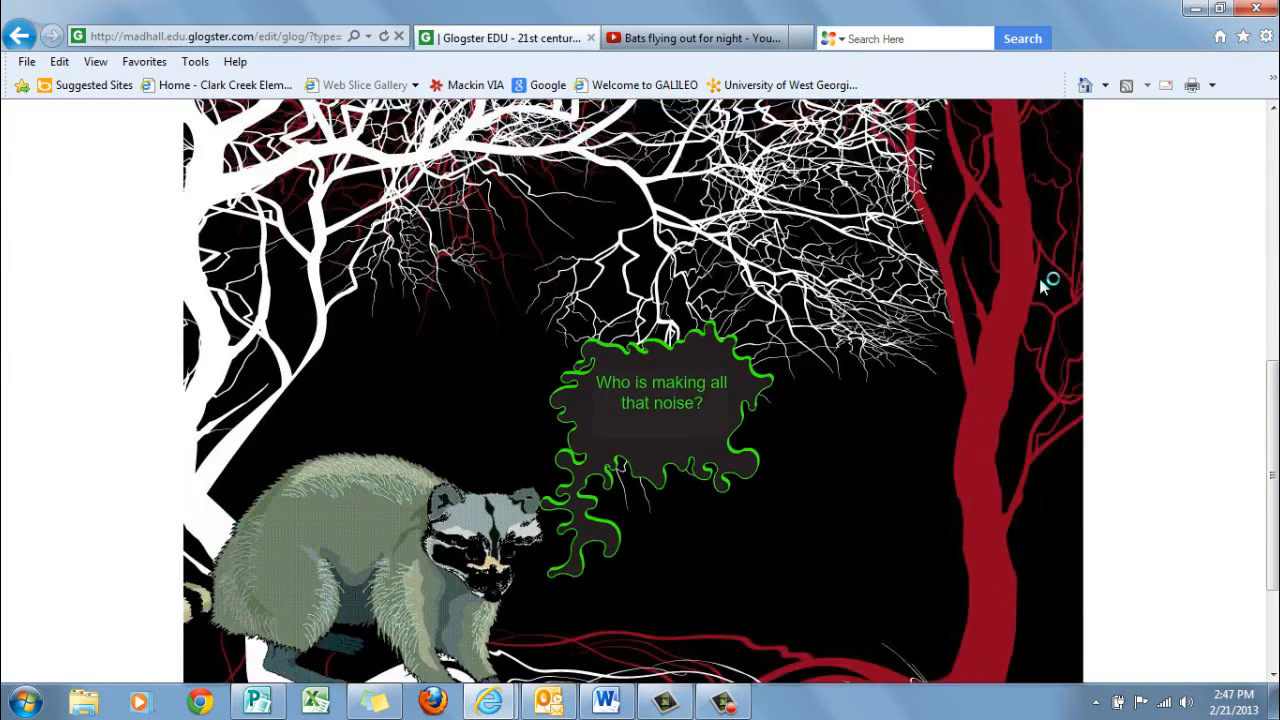
scroll(1040, 284, down, 2)
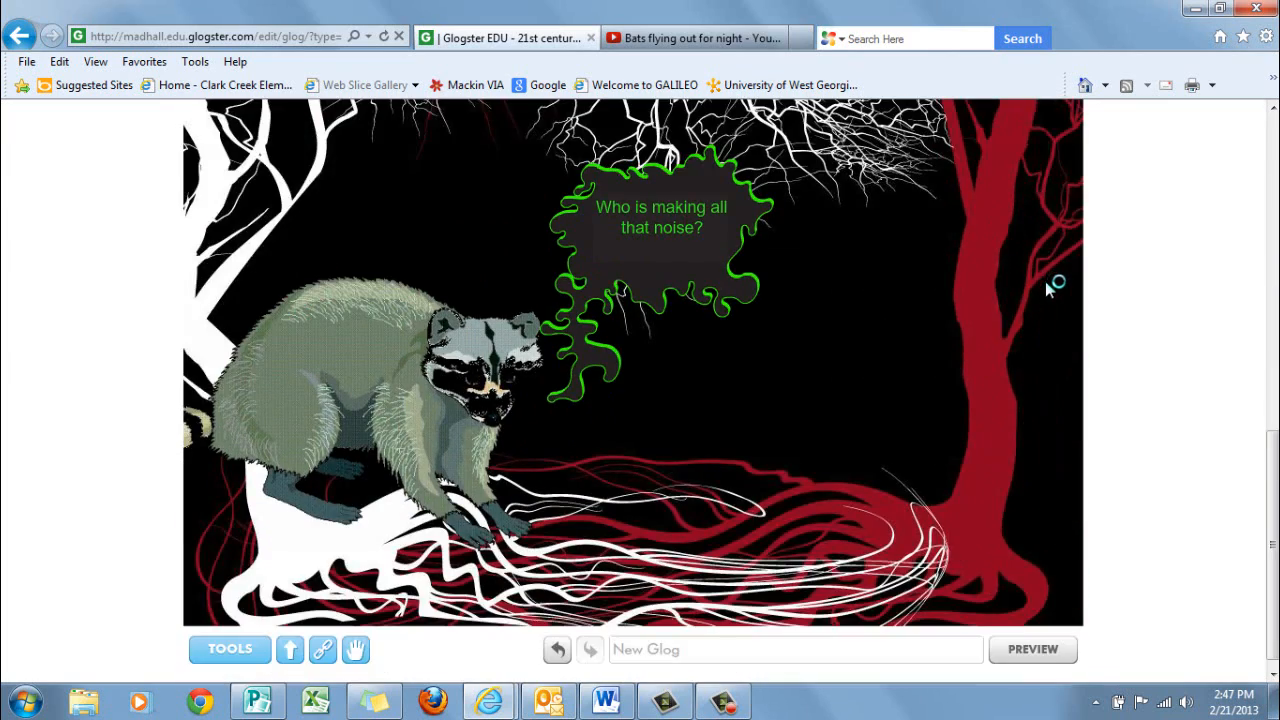
scroll(1045, 281, up, 8)
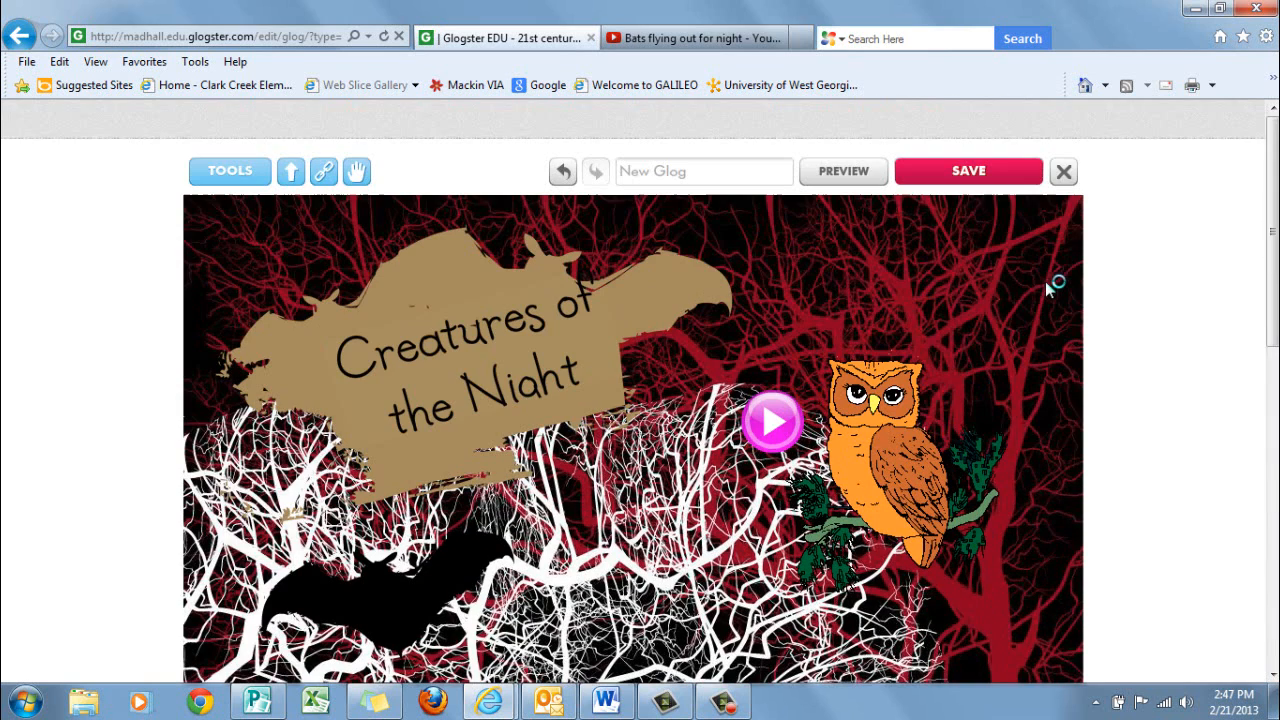
click(957, 178)
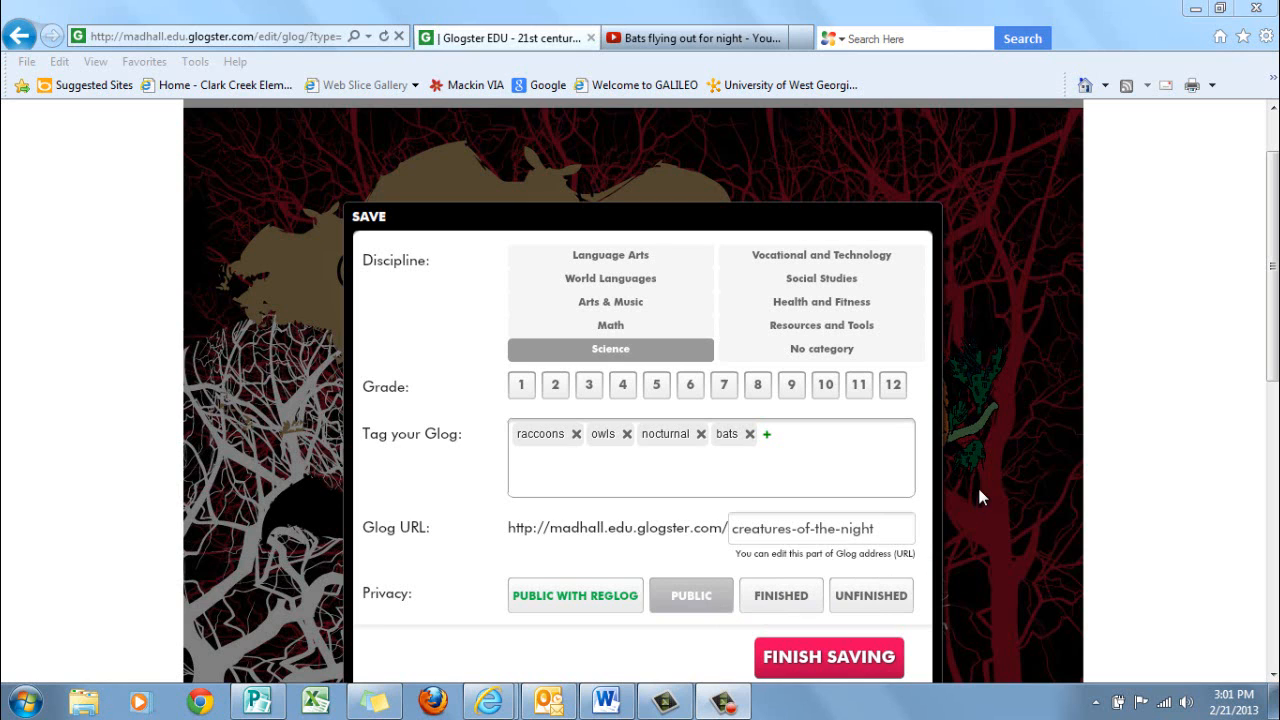
scroll(780, 277, down, 2)
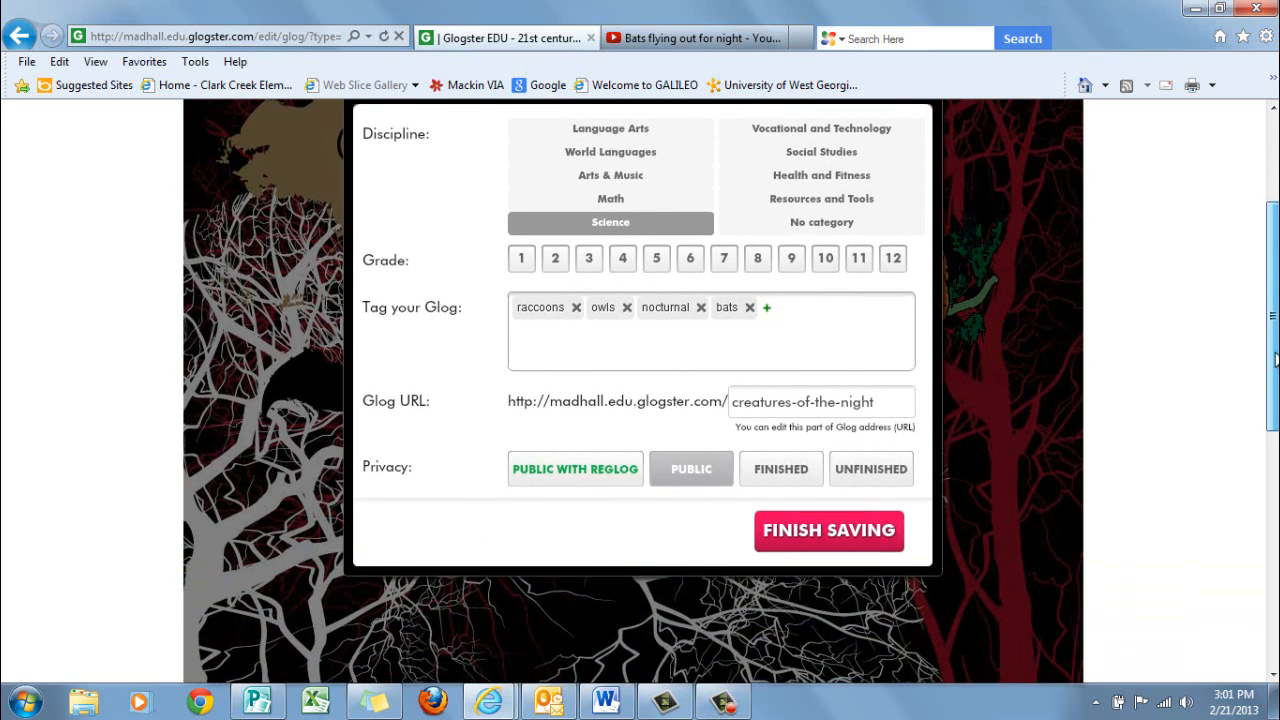
click(780, 472)
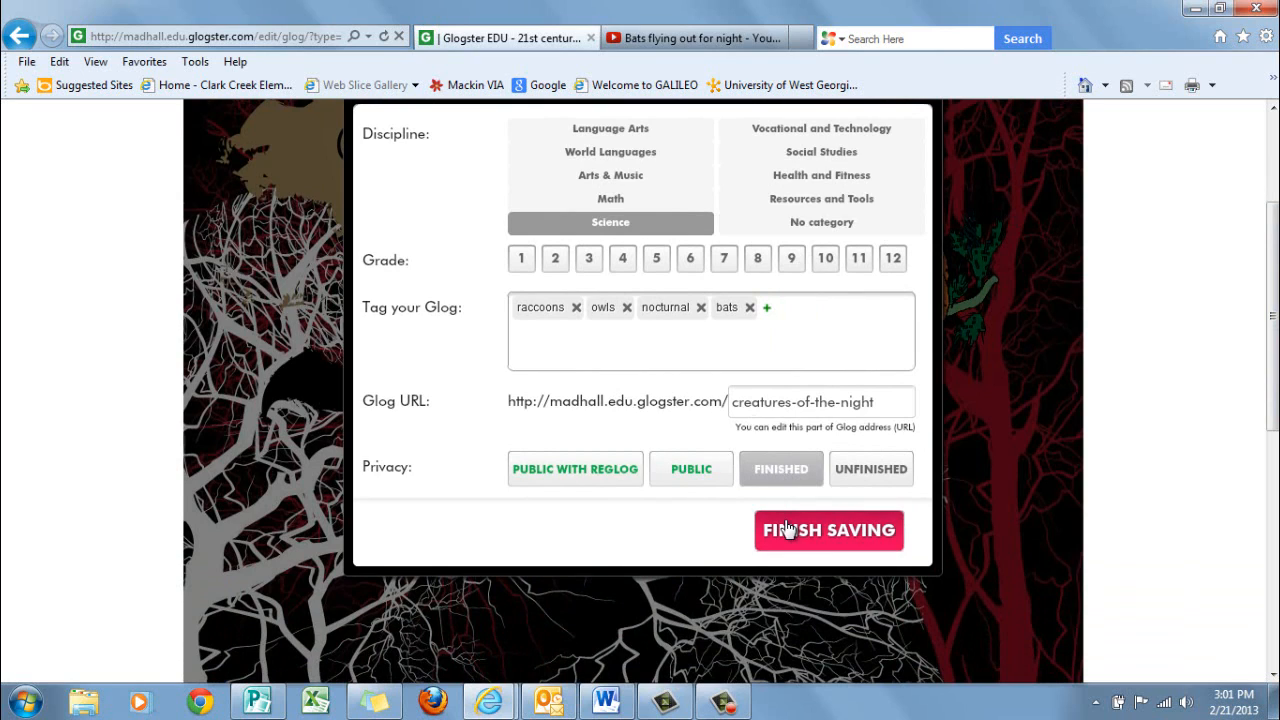
click(798, 530)
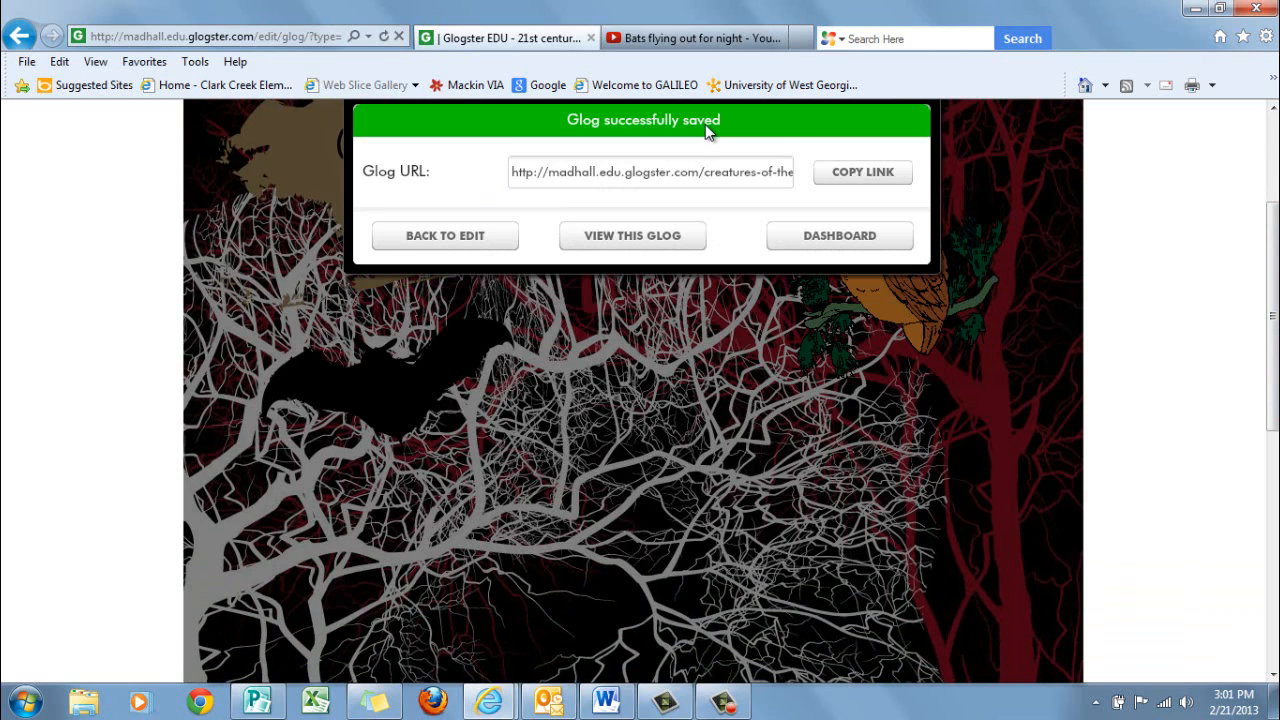
View the saved Glog as others will see it and scroll its title text so both lines show
click(633, 246)
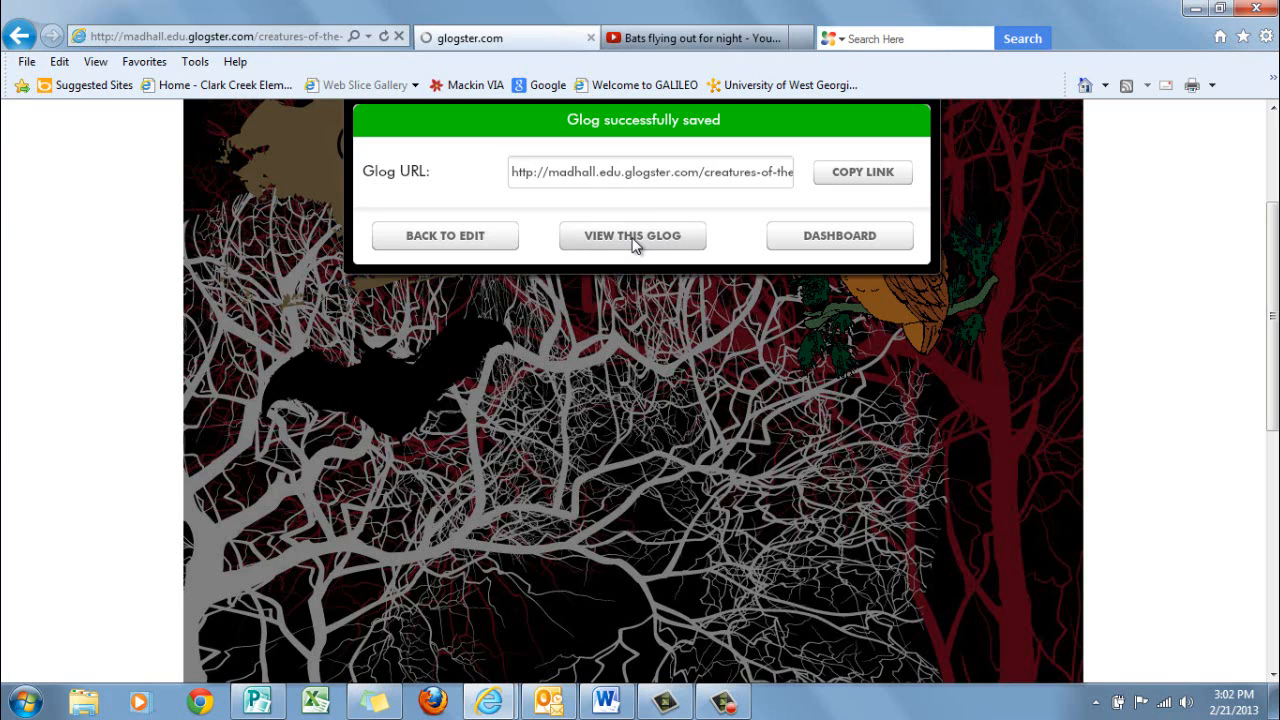
click(632, 240)
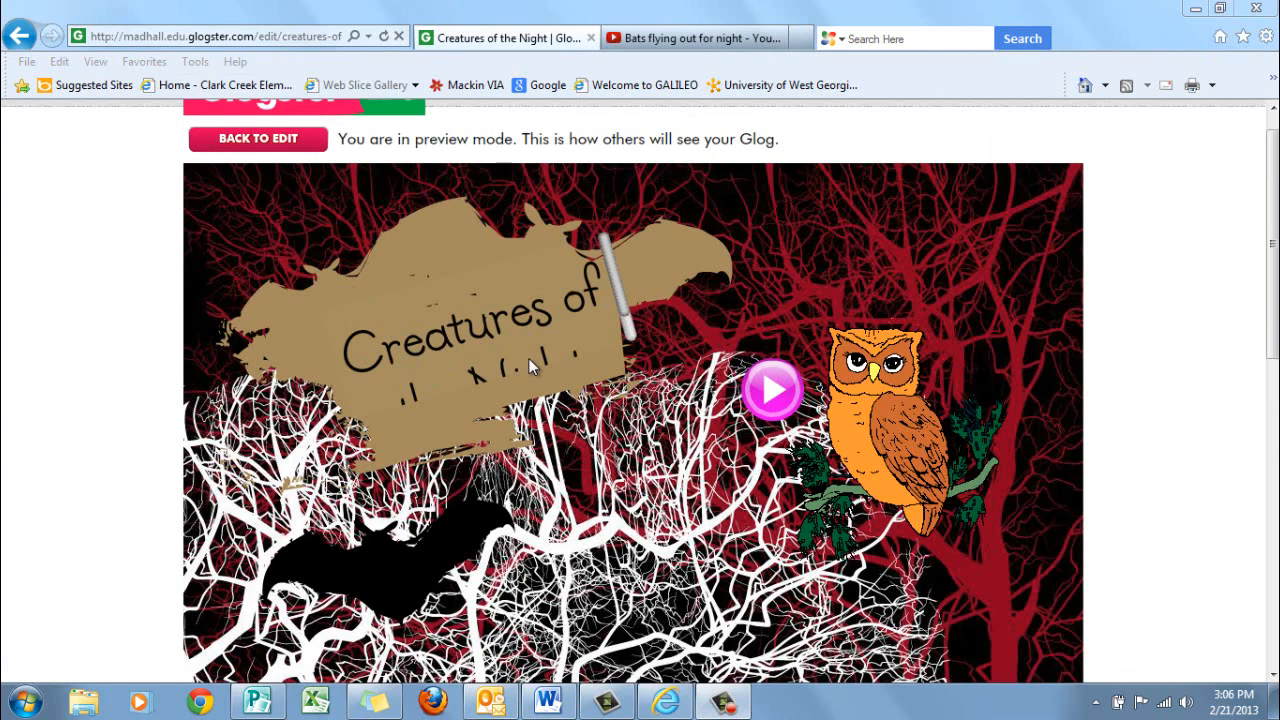
drag(615, 281, 627, 315)
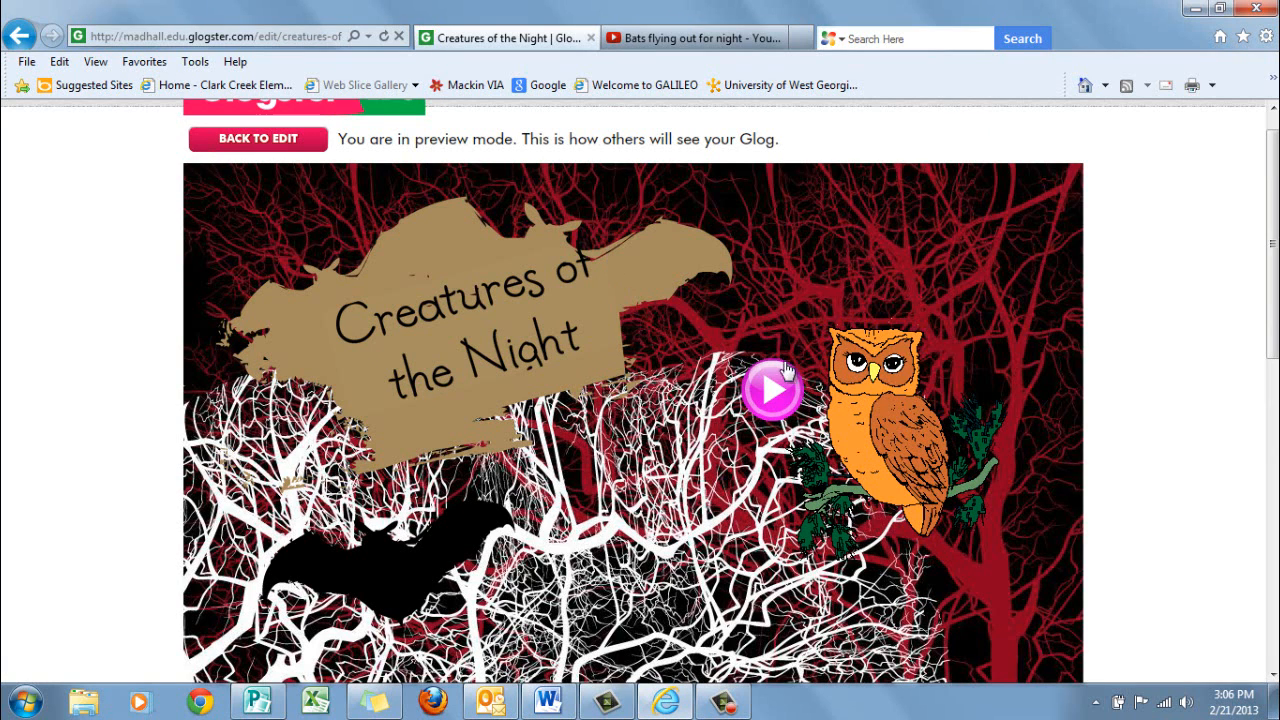
Play the night sounds beside the owl and look over the Glog down to the raccoon and its speech bubble
click(770, 400)
scroll(964, 279, down, 3)
scroll(964, 279, down, 6)
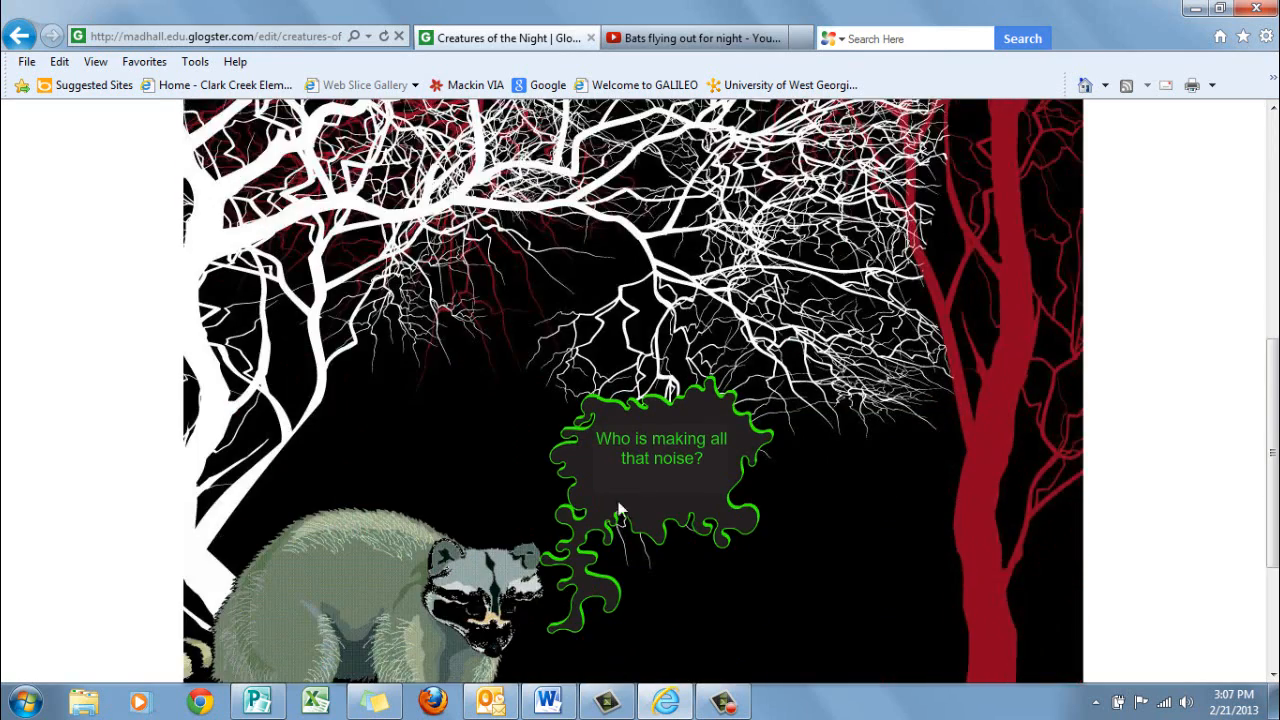
scroll(920, 405, down, 2)
scroll(918, 398, down, 3)
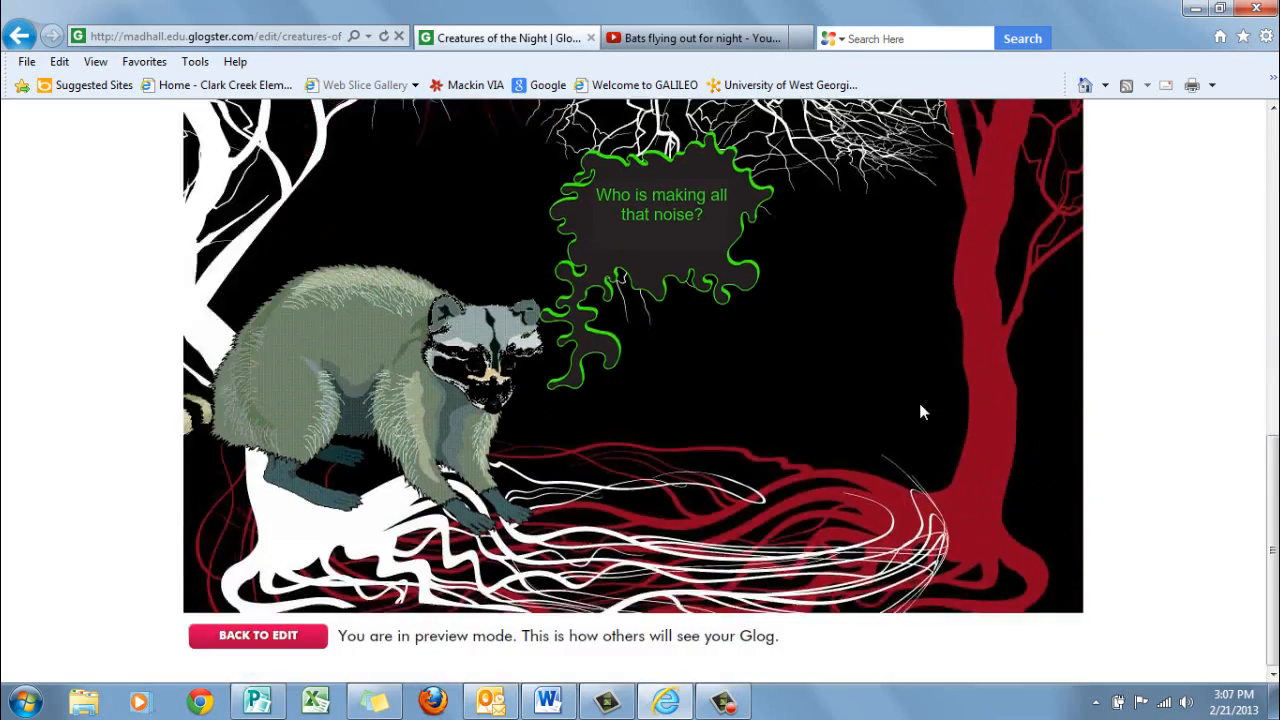
scroll(918, 398, up, 15)
Test the bat's video link, then play the already open "Bats flying out for night" video from the start and pause it
mouse_move(372, 594)
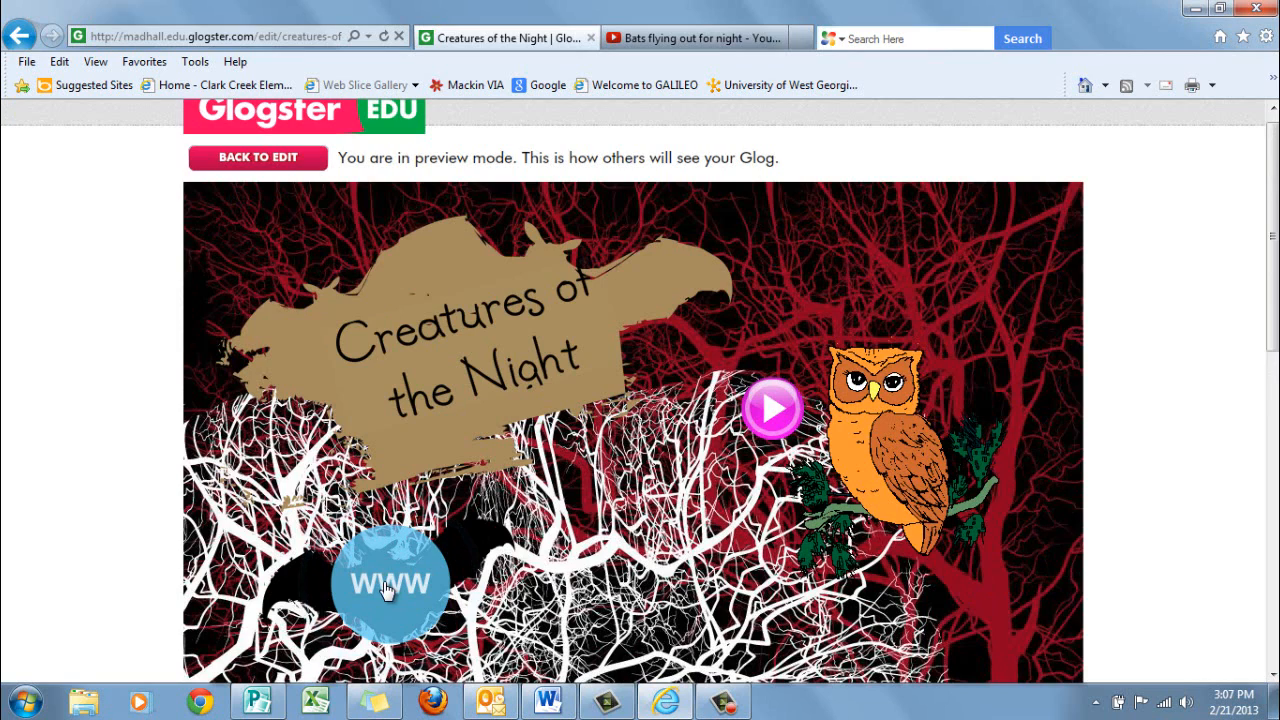
click(388, 590)
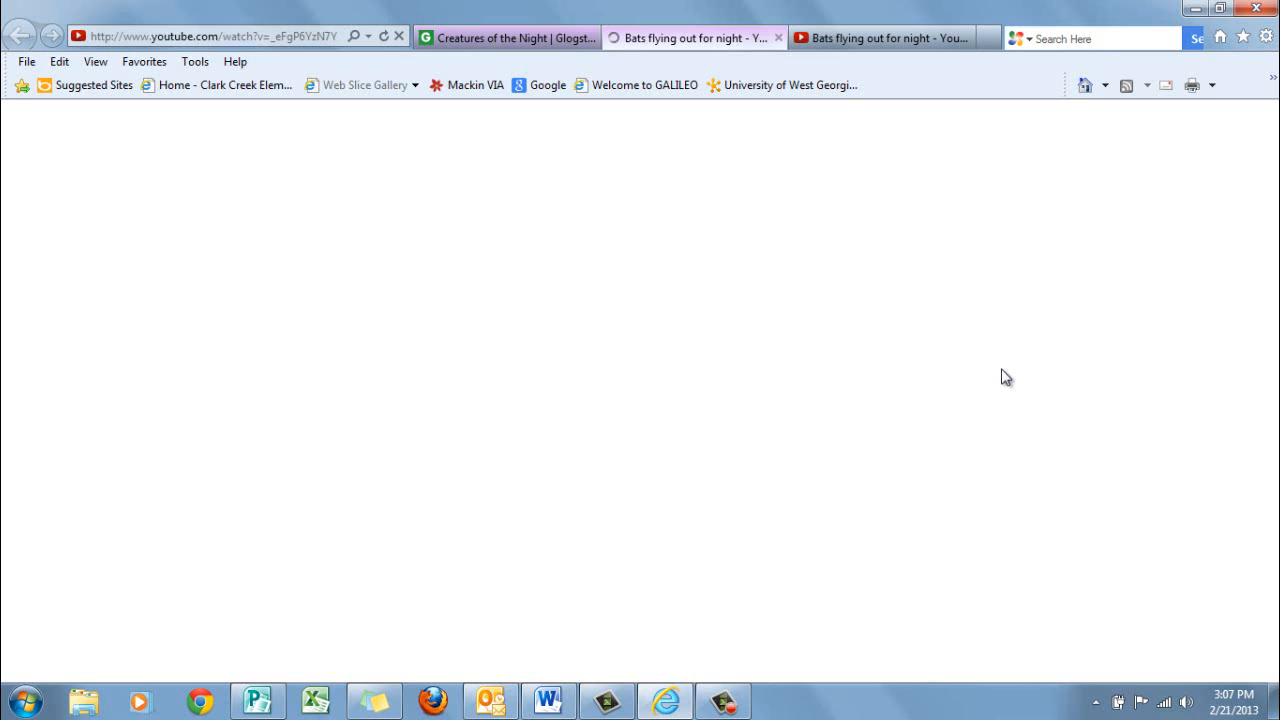
click(851, 44)
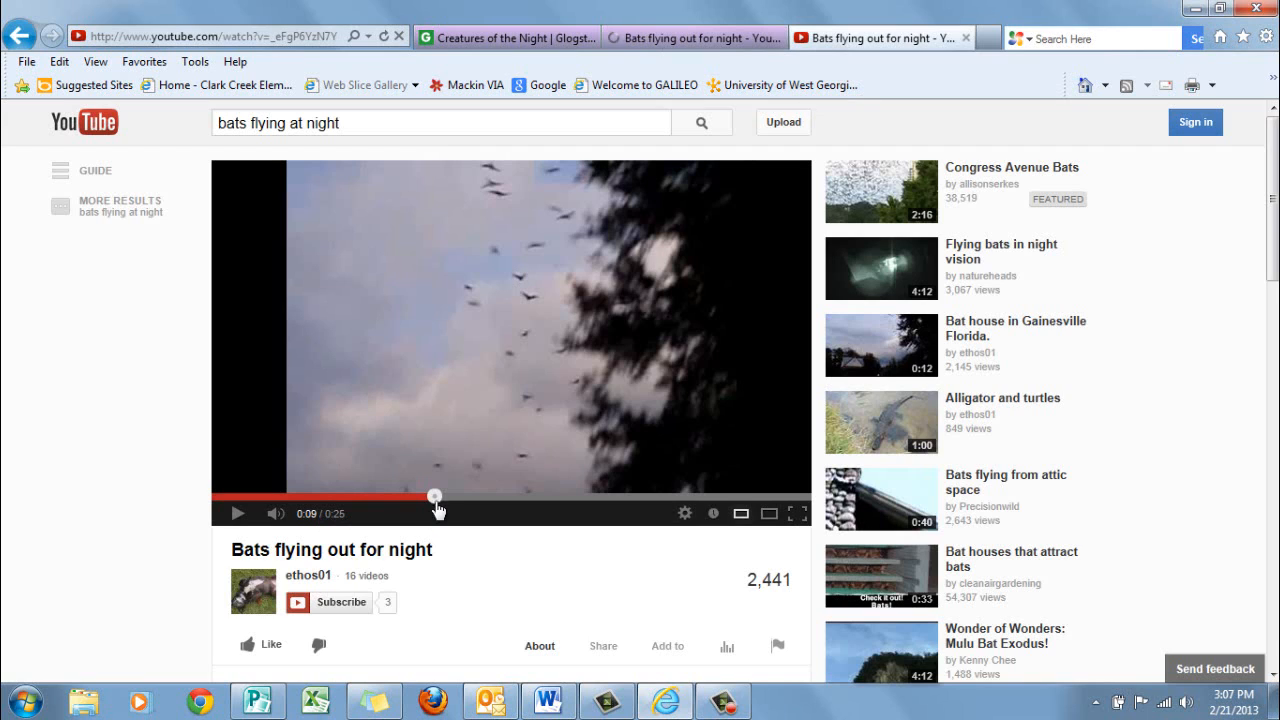
drag(434, 496, 220, 515)
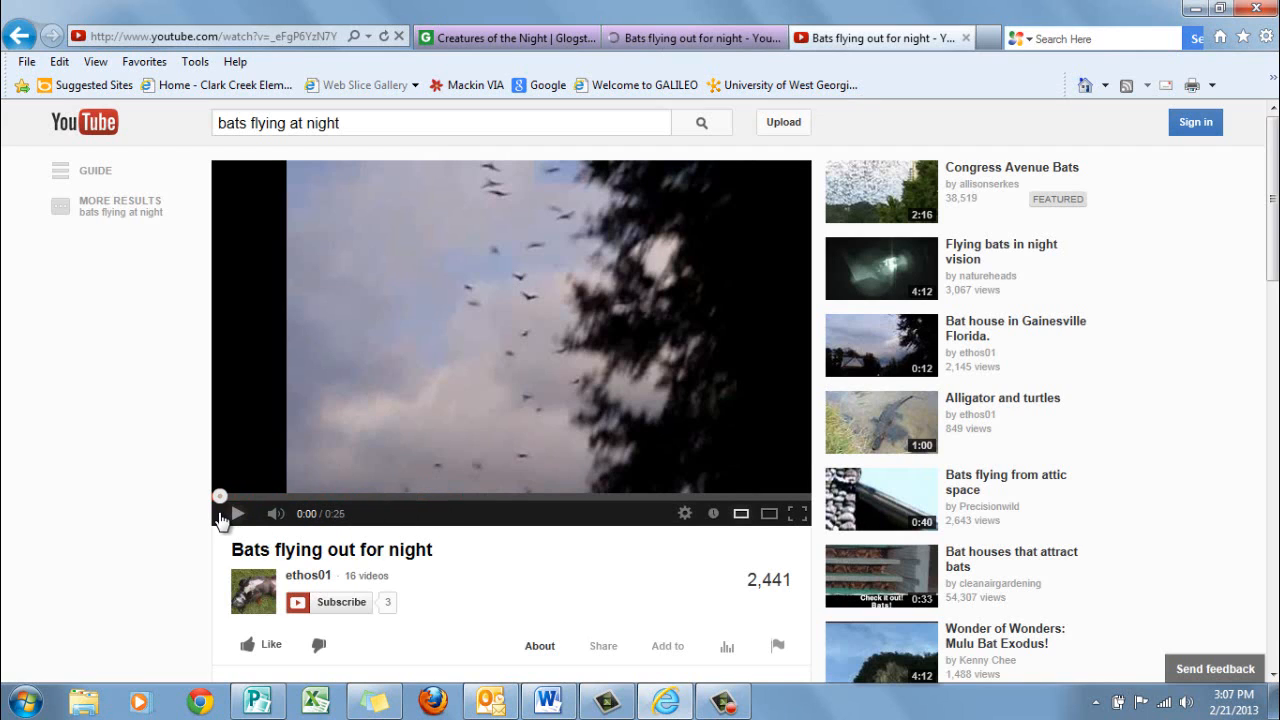
click(236, 518)
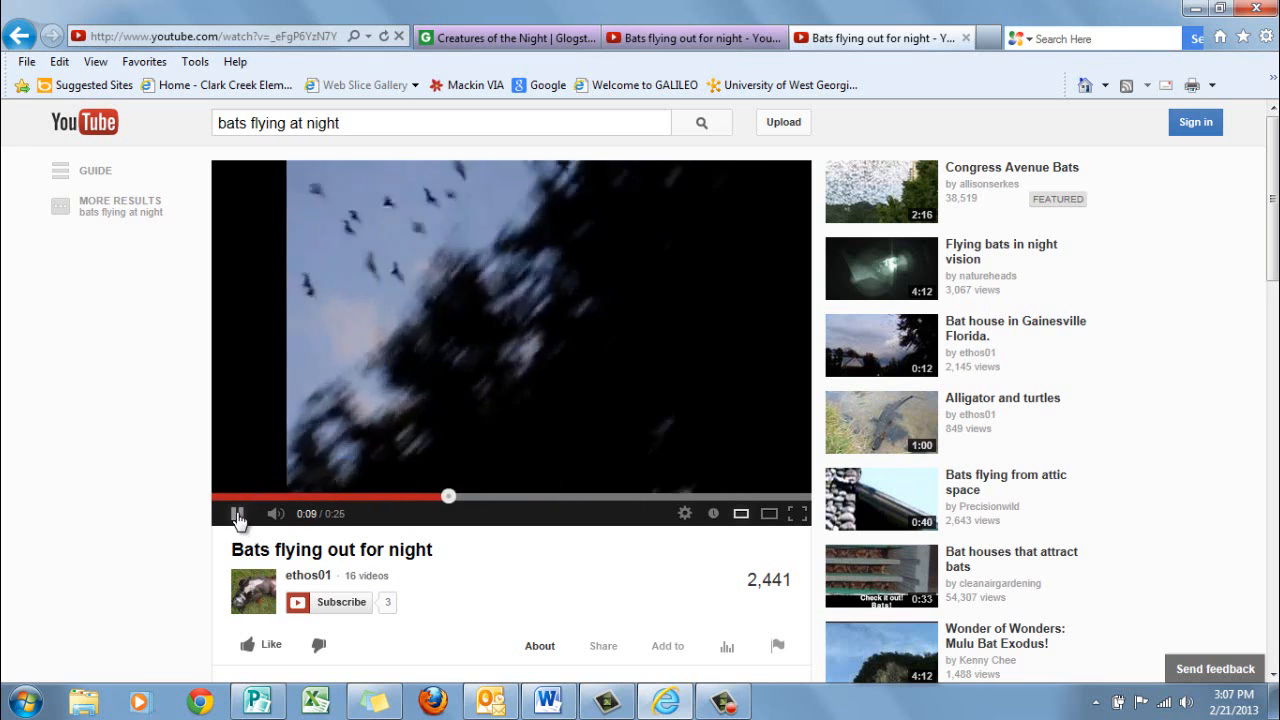
click(237, 513)
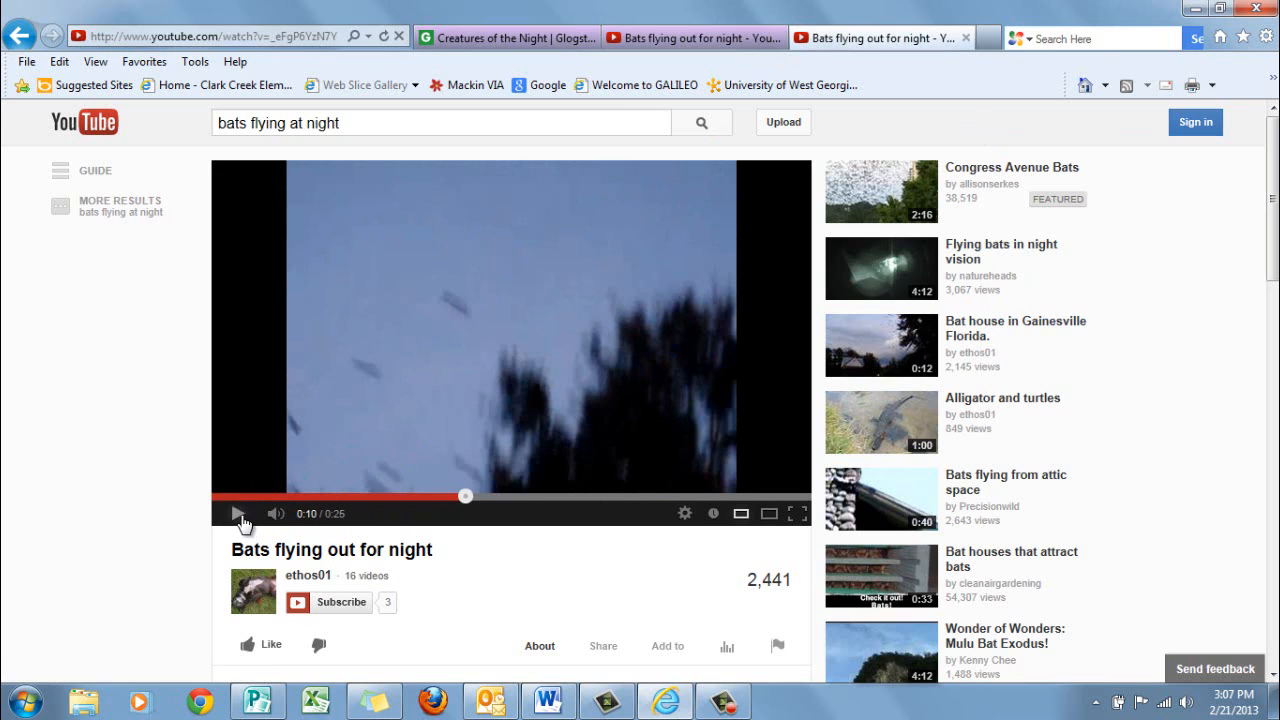
Close the duplicate bat video page and return to the Glog preview to review the raccoon scene
click(765, 42)
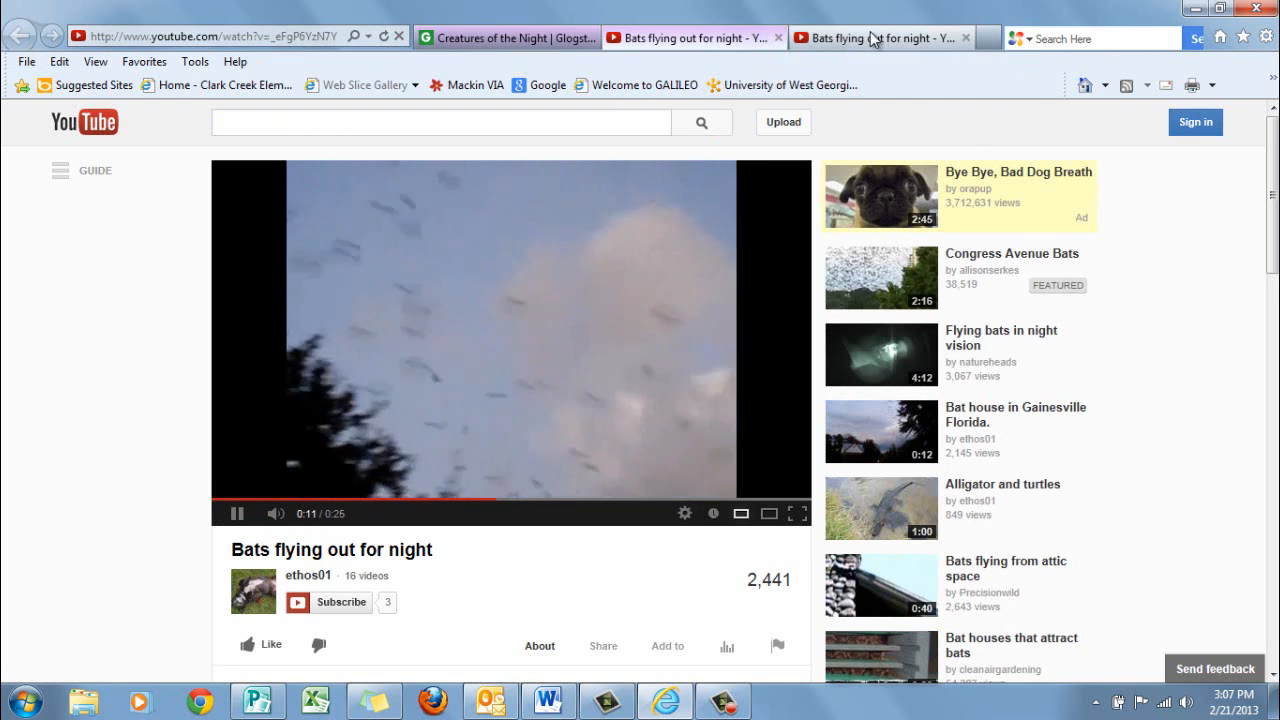
click(962, 38)
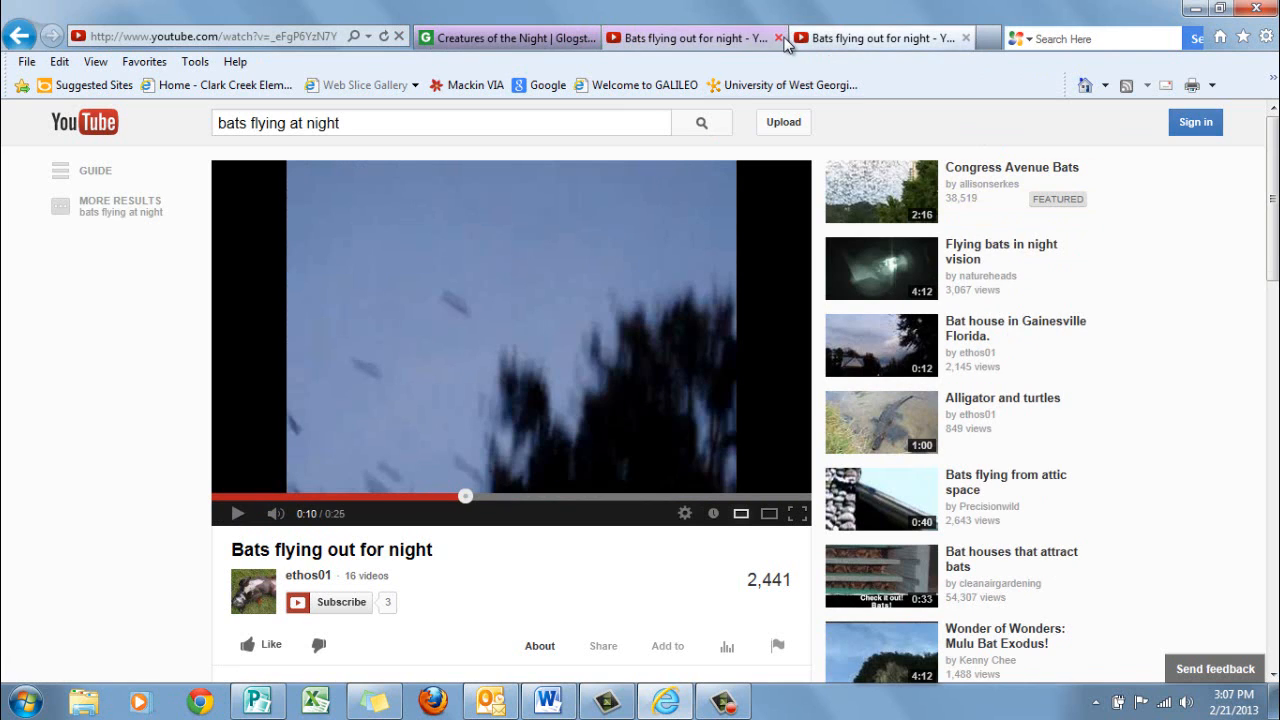
click(778, 38)
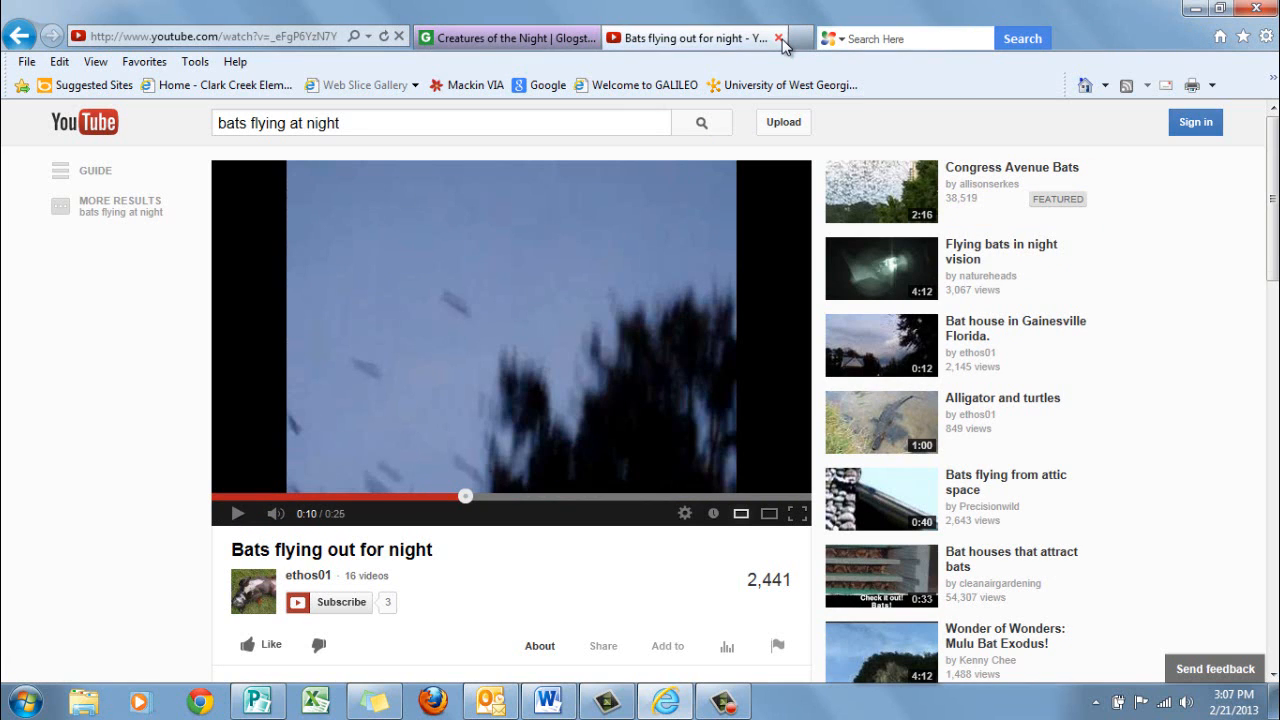
click(537, 40)
scroll(995, 270, down, 5)
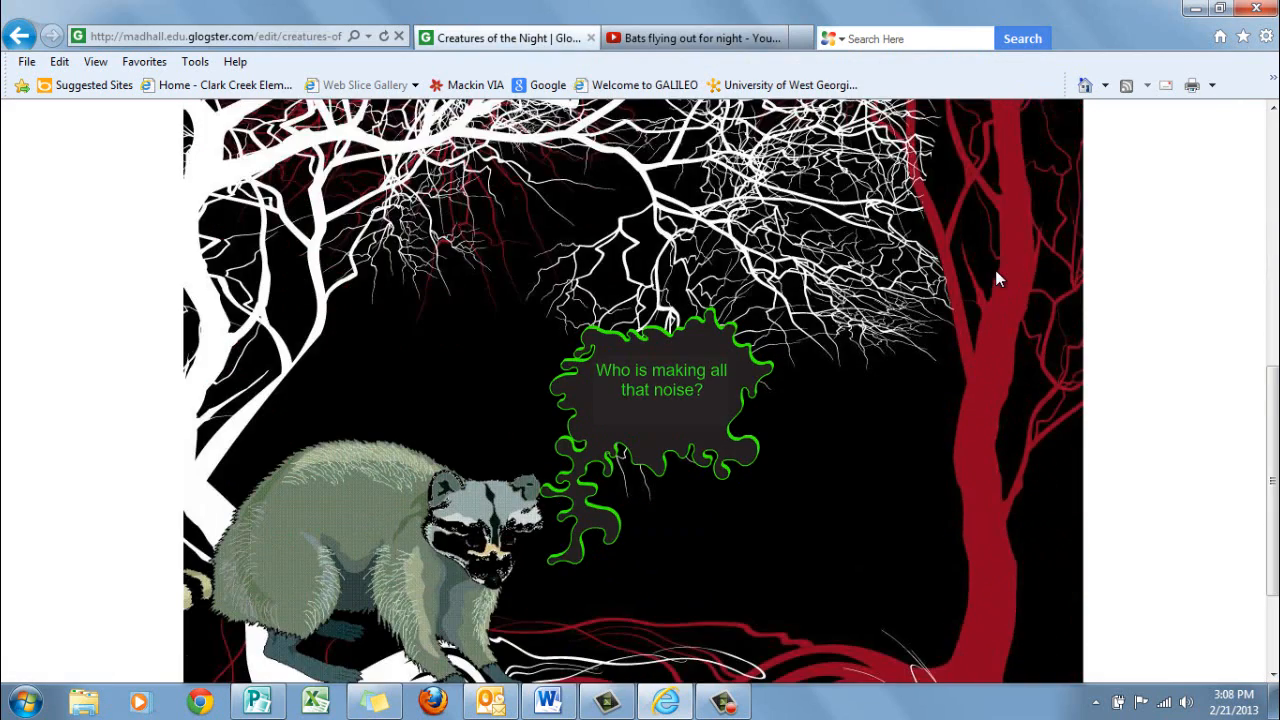
scroll(995, 270, down, 2)
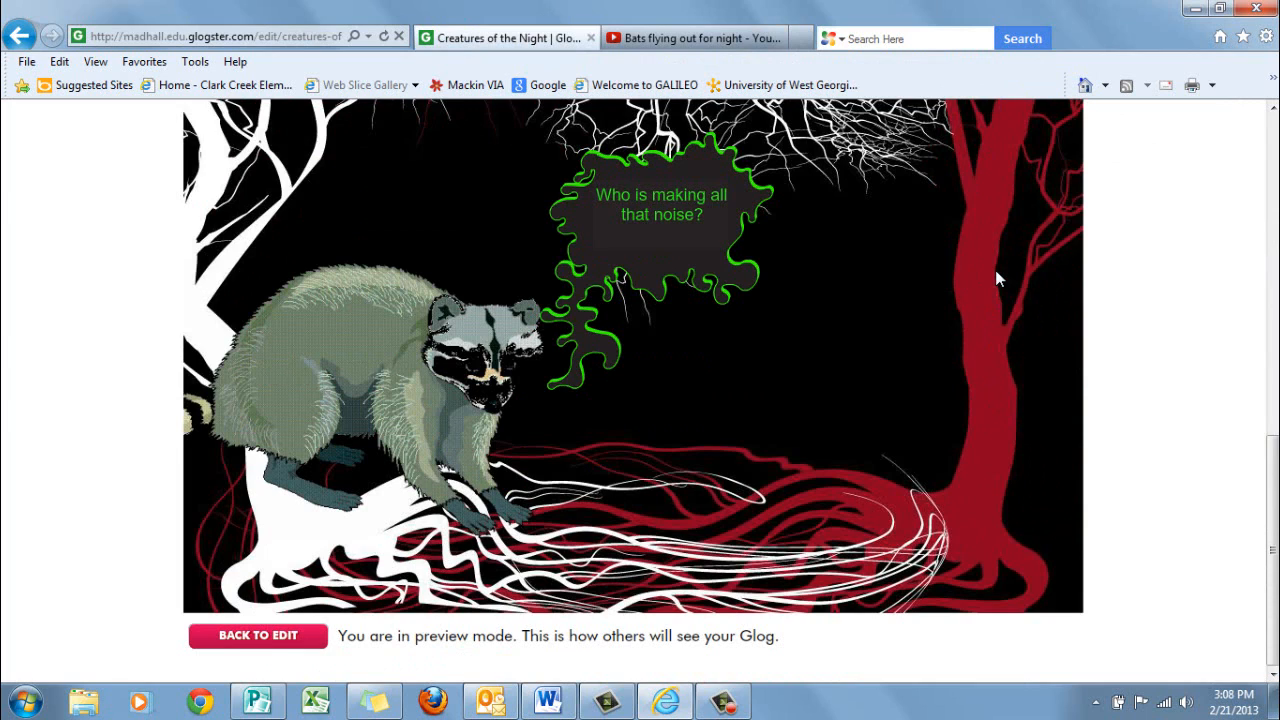